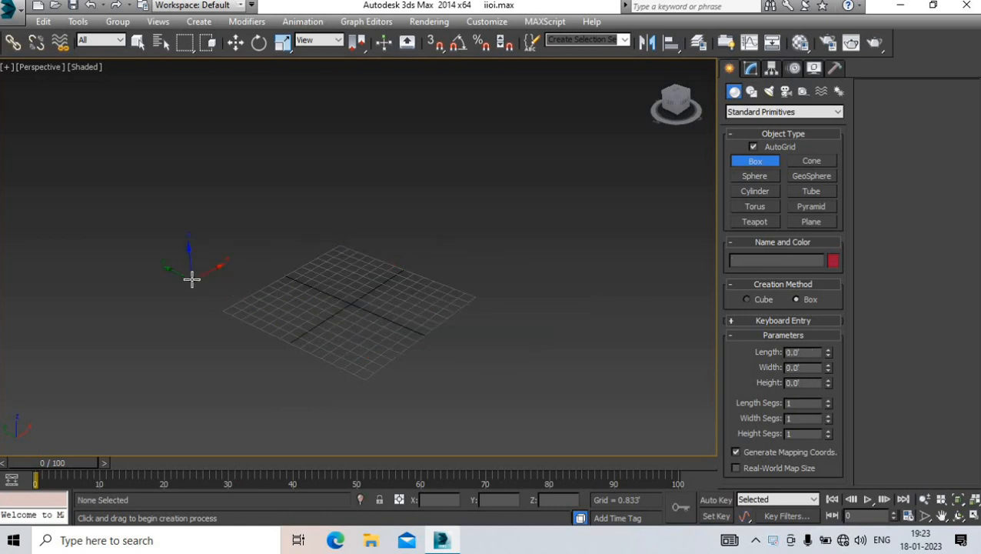
# Draw a box about 17.5' long and 9.9' wide in the perspective view to serve as the room
pyautogui.moveTo(180, 276); pyautogui.dragTo(477, 306)
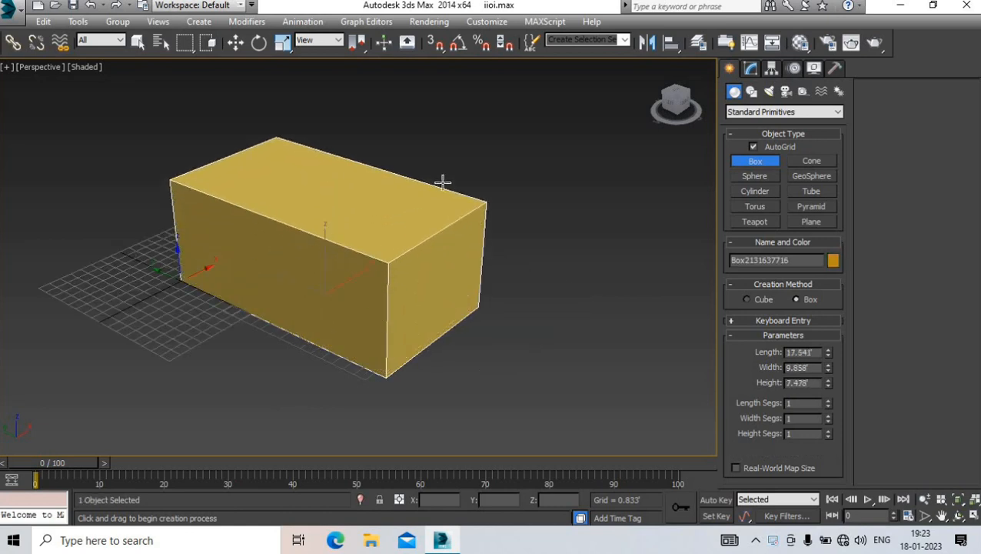
pyautogui.click(369, 130)
pyautogui.click(236, 42)
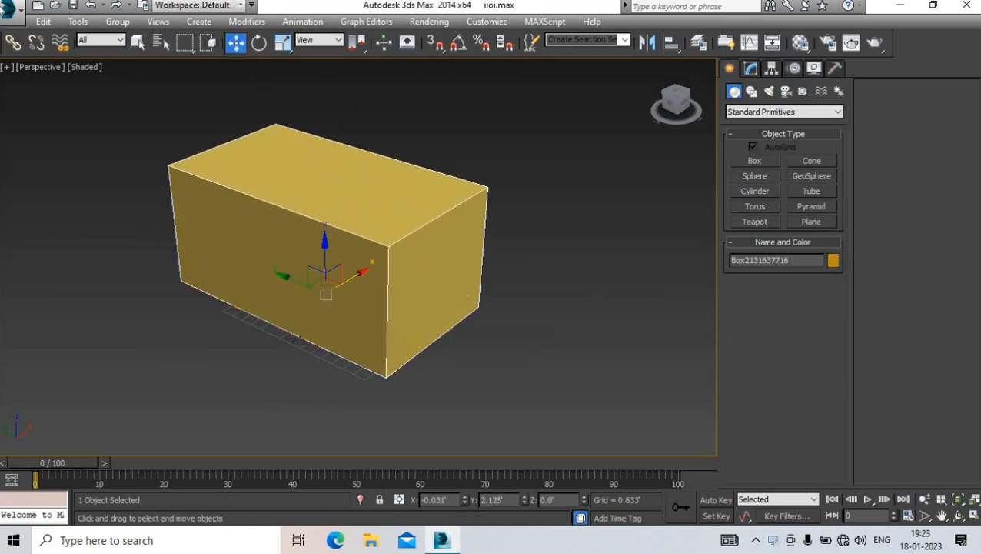
# Convert the new box to an Editable Poly
pyautogui.moveTo(311, 268)
pyautogui.keyDown('alt'); pyautogui.mouseDown(button='middle')
pyautogui.moveTo(309, 281)
pyautogui.moveTo(303, 254)
pyautogui.mouseUp(button='middle'); pyautogui.keyUp('alt')
pyautogui.rightClick(300, 249)
pyautogui.moveTo(398, 386)
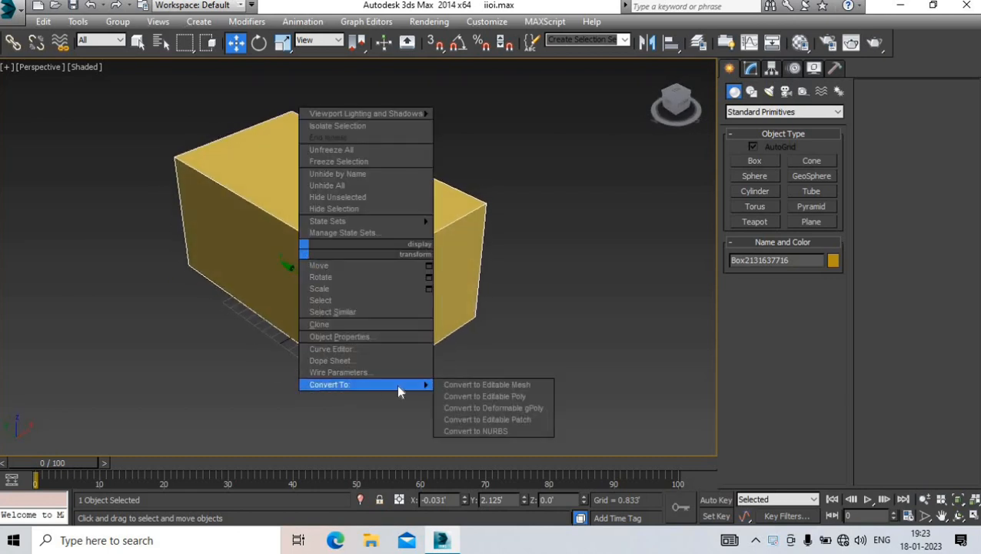
pyautogui.click(456, 396)
# Connect the upper and lower edges of the box's front end with 2 segments, pinch 35 and slide -2
pyautogui.press('2')
pyautogui.moveTo(431, 273)
pyautogui.keyDown('alt'); pyautogui.mouseDown(button='middle')
pyautogui.moveTo(379, 284)
pyautogui.moveTo(344, 250)
pyautogui.moveTo(355, 278)
pyautogui.moveTo(445, 271)
pyautogui.moveTo(416, 268)
pyautogui.mouseUp(button='middle'); pyautogui.keyUp('alt')
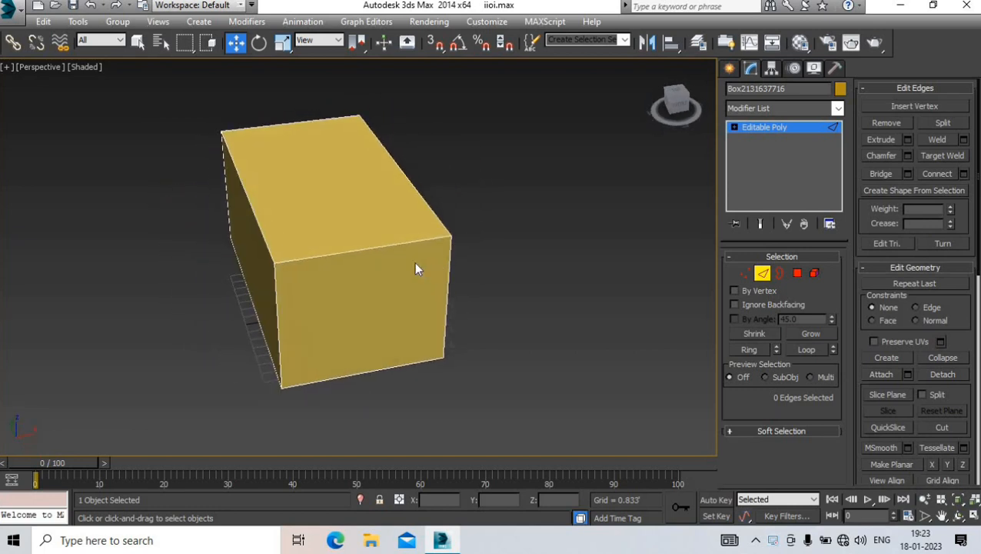
pyautogui.click(419, 243)
pyautogui.scroll(3, 371, 339)
pyautogui.keyDown('ctrl'); pyautogui.click(376, 395); pyautogui.keyUp('ctrl')
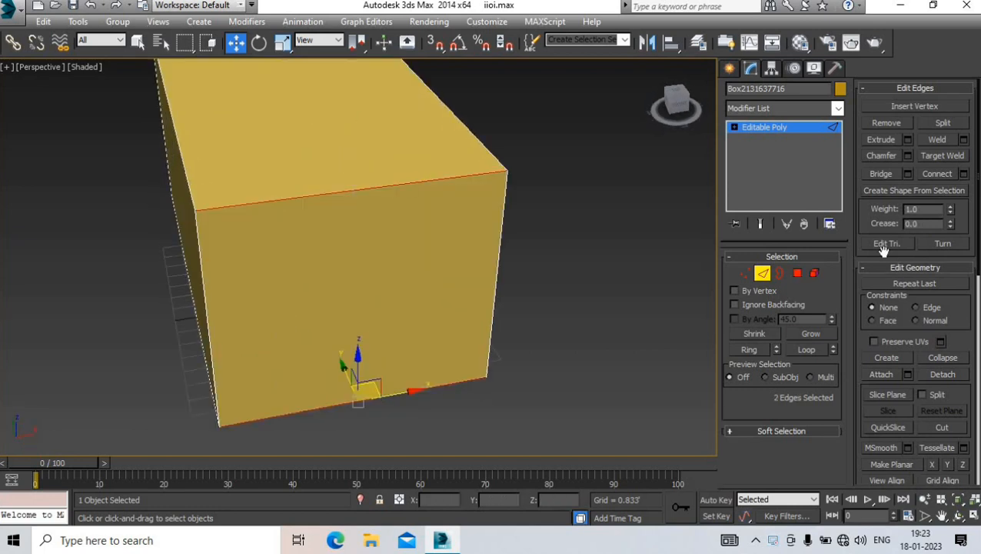
pyautogui.click(964, 174)
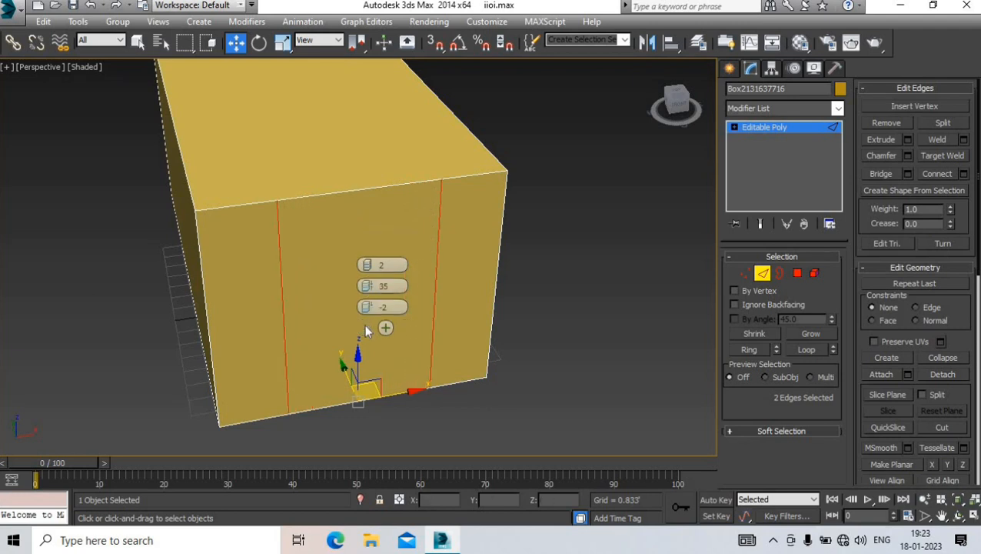
pyautogui.click(366, 327)
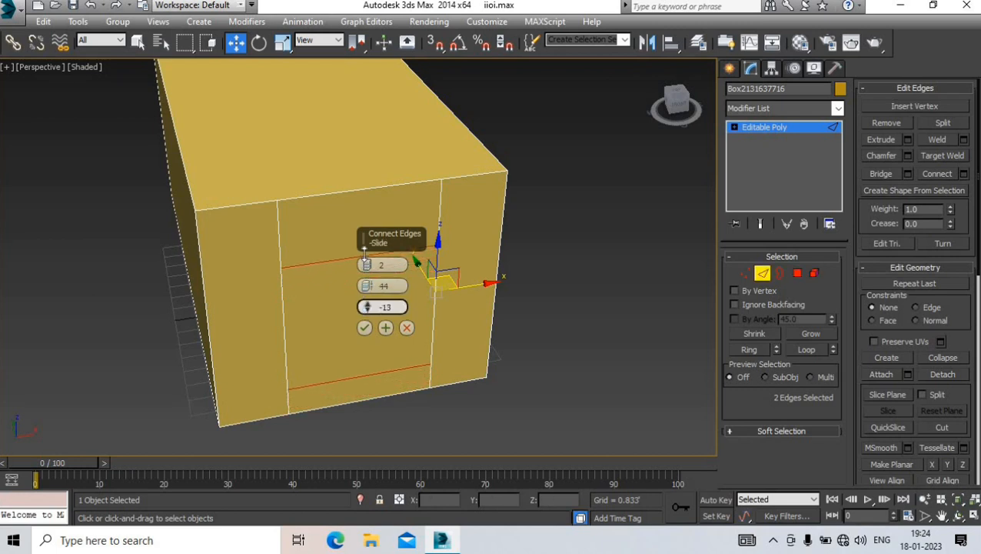
# Connect the two new vertical edges on the front face with 2 segments and pinch 44, sliding the connecting edges downward
pyautogui.click(365, 328)
pyautogui.keyDown('alt'); pyautogui.moveTo(365, 328); pyautogui.dragTo(460, 296, button='middle'); pyautogui.keyUp('alt')
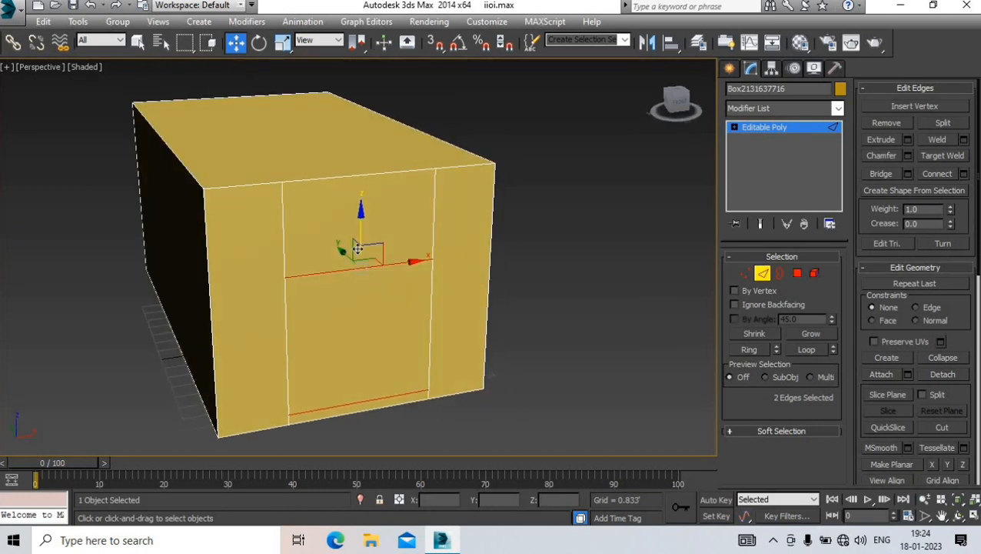
pyautogui.keyDown('alt'); pyautogui.moveTo(393, 271); pyautogui.dragTo(360, 250, button='middle'); pyautogui.keyUp('alt')
# Delete the central polygon of the front face to cut an opening into the room
pyautogui.click(797, 273)
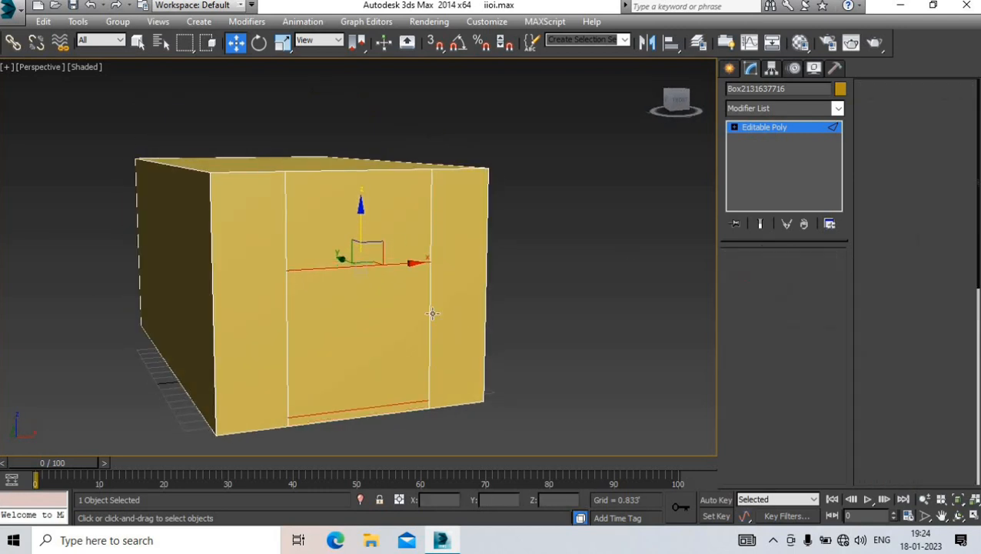
pyautogui.click(398, 340)
pyautogui.keyDown('alt'); pyautogui.moveTo(398, 340); pyautogui.dragTo(422, 359, button='middle'); pyautogui.keyUp('alt')
pyautogui.click(745, 272)
pyautogui.scroll(5, 331, 314)
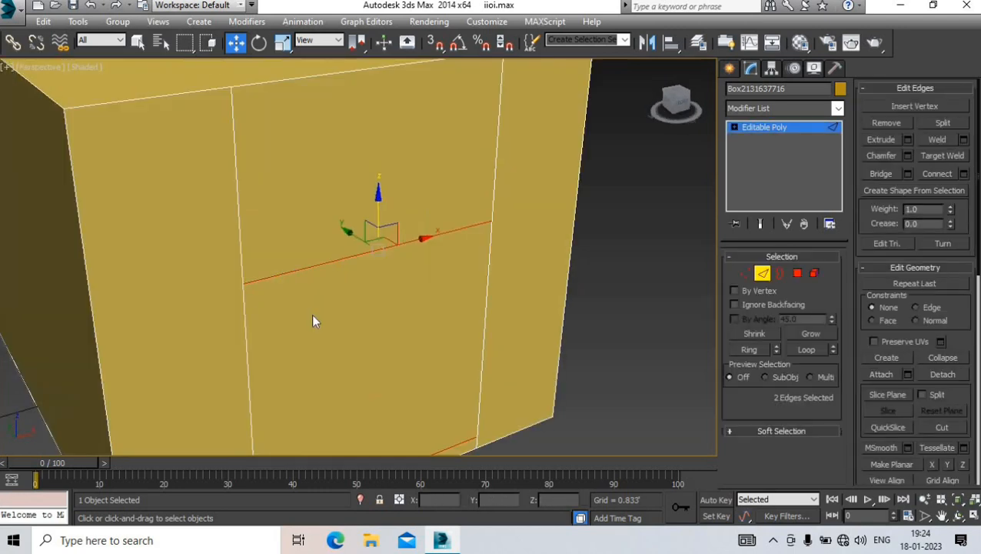
pyautogui.scroll(-5, 315, 306)
pyautogui.scroll(5, 300, 331)
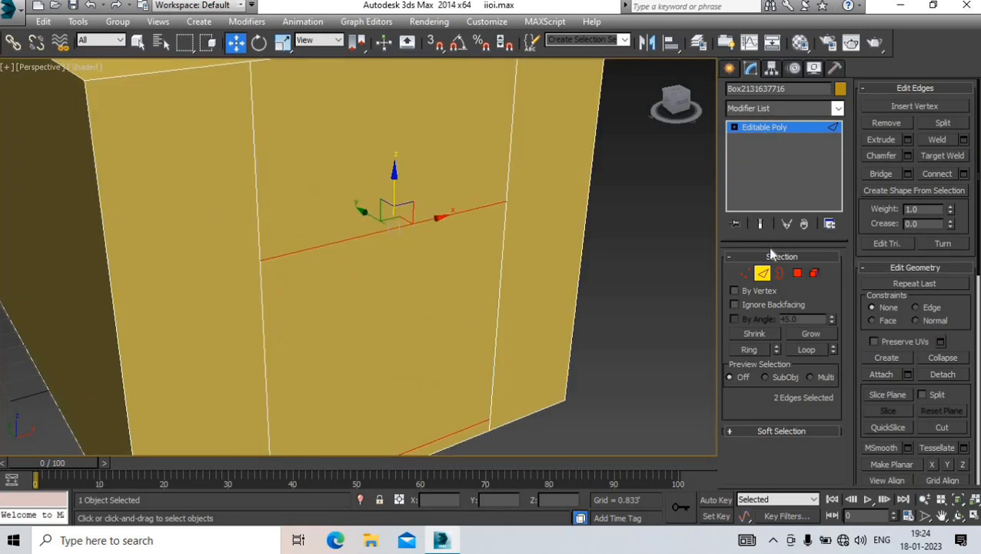
pyautogui.press('Delete')
pyautogui.scroll(-5, 399, 265)
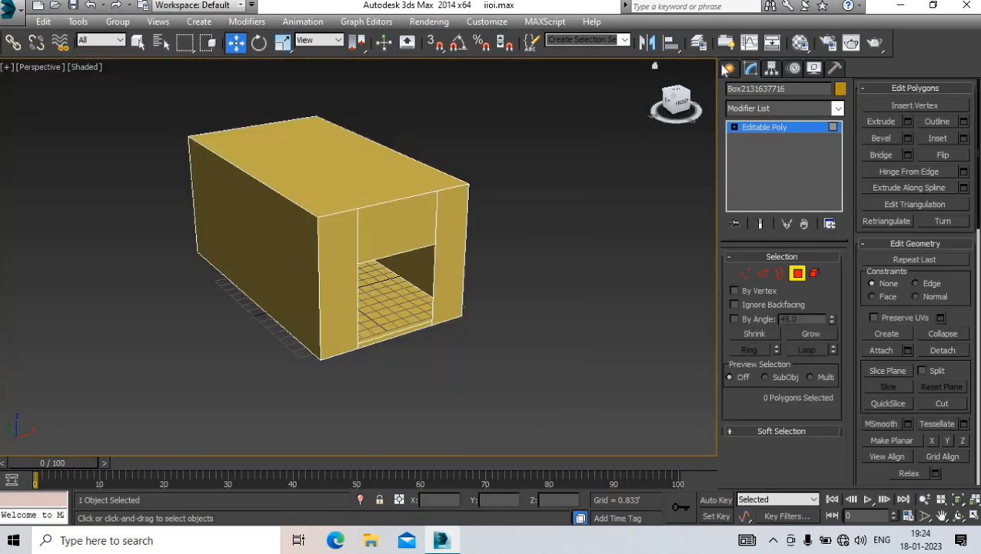
# Leave polygon editing and display the room box in wireframe from the top view
pyautogui.click(727, 68)
pyautogui.keyDown('alt'); pyautogui.moveTo(355, 241); pyautogui.dragTo(315, 242, button='middle'); pyautogui.keyUp('alt')
pyautogui.click(357, 256)
pyautogui.keyDown('alt'); pyautogui.moveTo(495, 216); pyautogui.dragTo(335, 238, button='middle'); pyautogui.keyUp('alt')
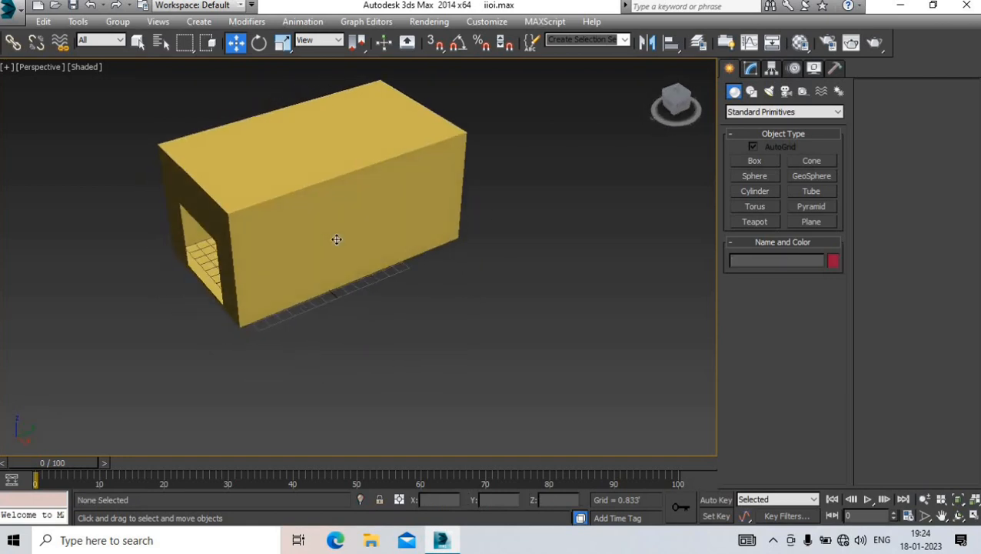
pyautogui.press('t')
pyautogui.scroll(-2, 339, 239)
pyautogui.scroll(4, 323, 204)
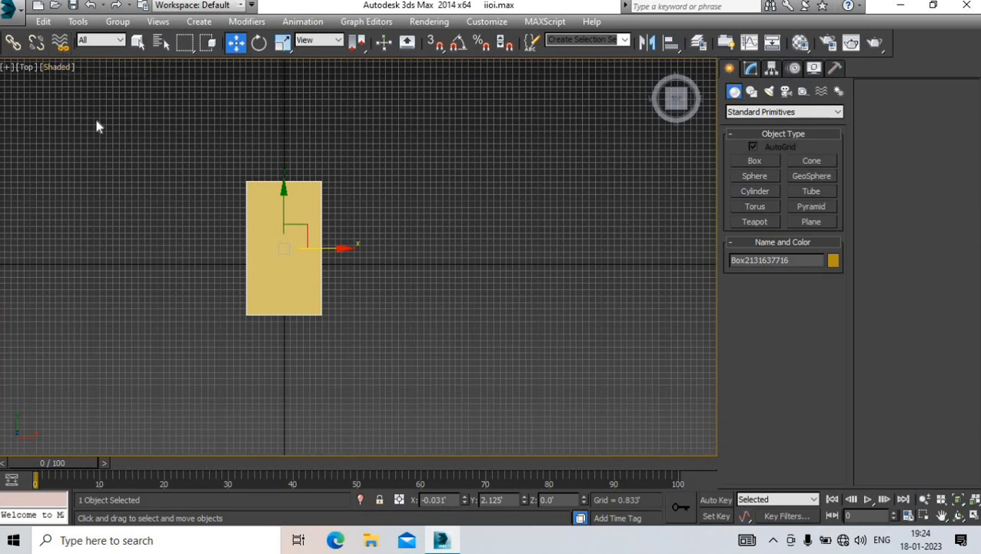
pyautogui.click(60, 68)
pyautogui.click(89, 180)
pyautogui.scroll(3, 290, 214)
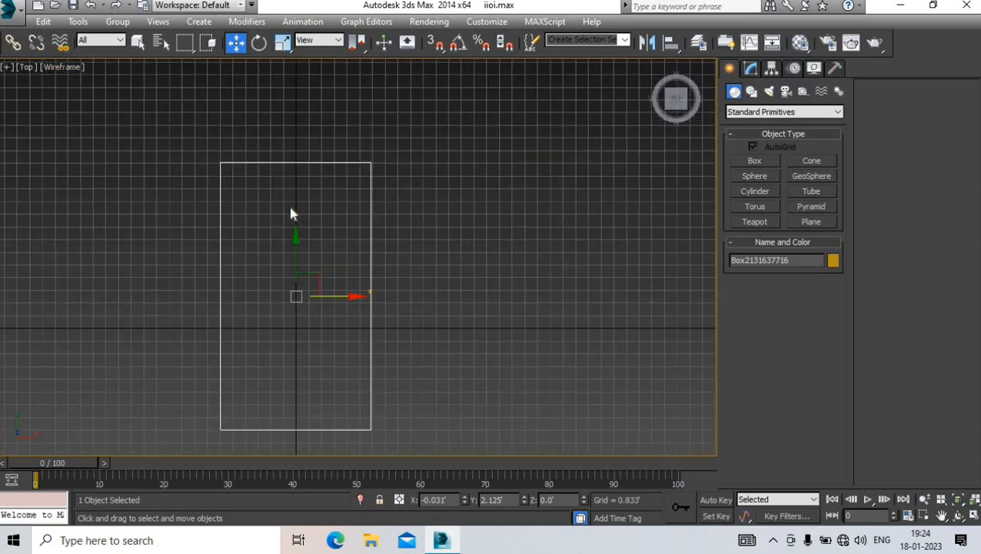
# Place a target camera in the top view near the room's closed end, aimed along its centre toward the opening
pyautogui.press('p')
pyautogui.scroll(-5, 297, 200)
pyautogui.keyDown('alt'); pyautogui.moveTo(305, 237); pyautogui.dragTo(299, 223, button='middle'); pyautogui.keyUp('alt')
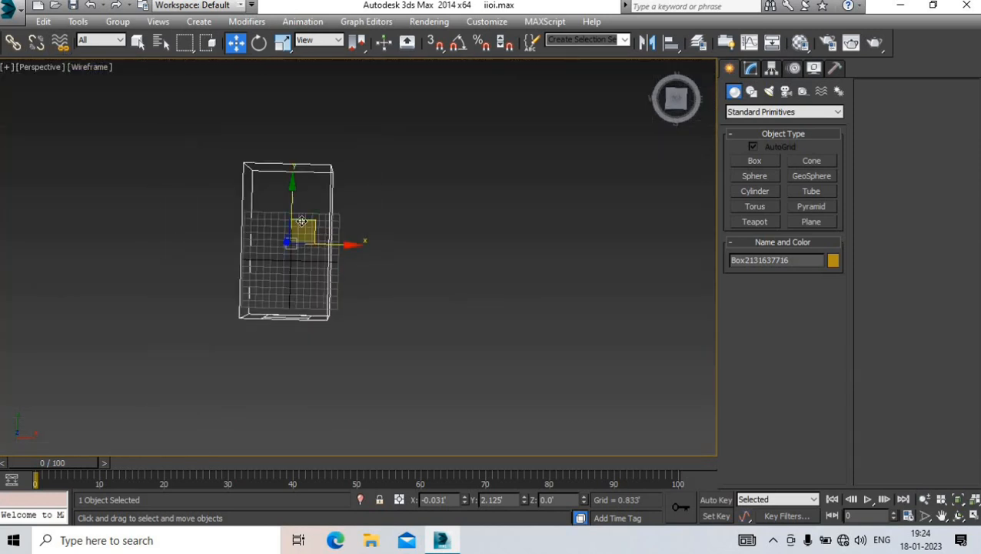
pyautogui.press('t')
pyautogui.click(785, 93)
pyautogui.click(756, 161)
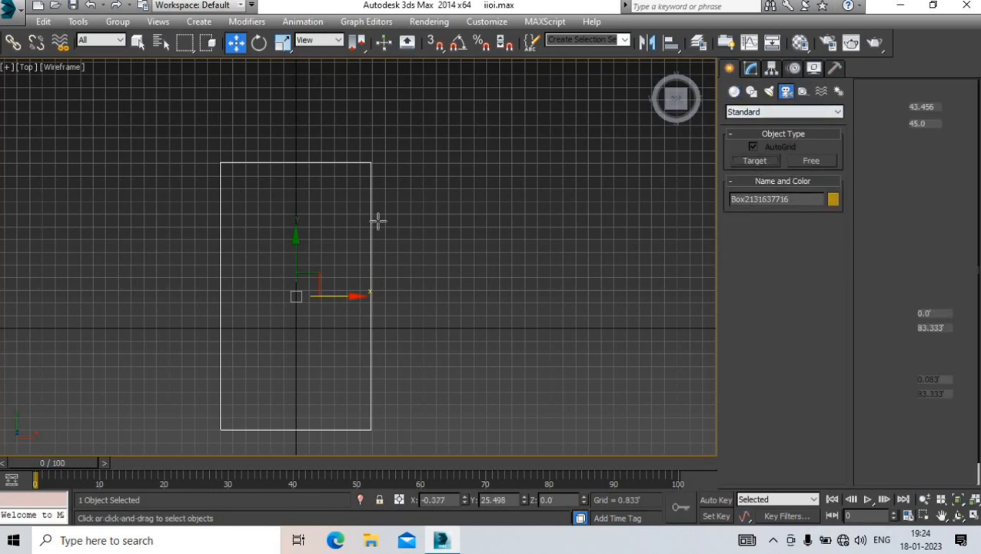
pyautogui.moveTo(297, 191); pyautogui.dragTo(293, 422)
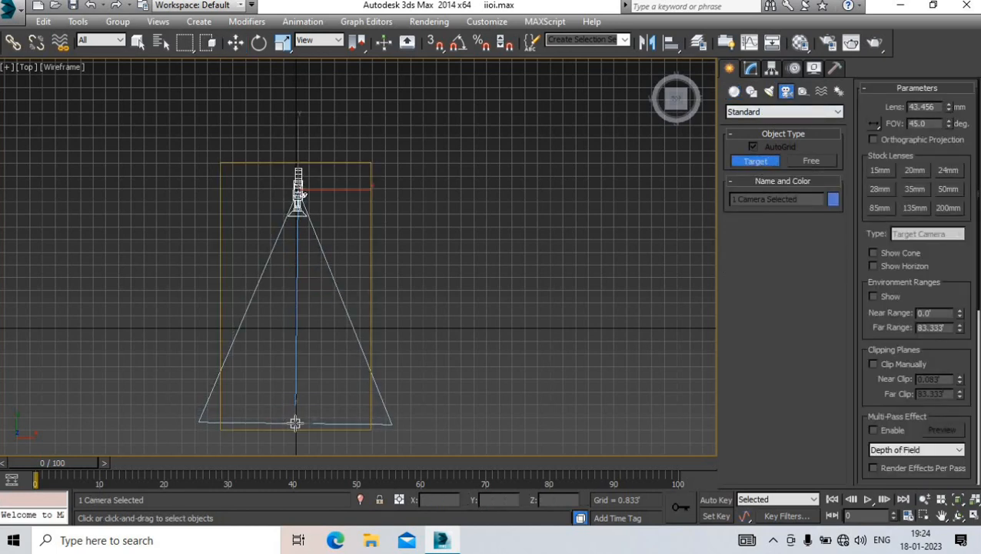
pyautogui.rightClick(296, 420)
# Return to the perspective view with shaded display, showing the room's front opening
pyautogui.press('p')
pyautogui.scroll(-3, 339, 319)
pyautogui.moveTo(359, 238)
pyautogui.keyDown('alt'); pyautogui.mouseDown(button='middle')
pyautogui.moveTo(315, 193)
pyautogui.moveTo(306, 215)
pyautogui.mouseUp(button='middle'); pyautogui.keyUp('alt')
pyautogui.click(90, 67)
pyautogui.click(115, 100)
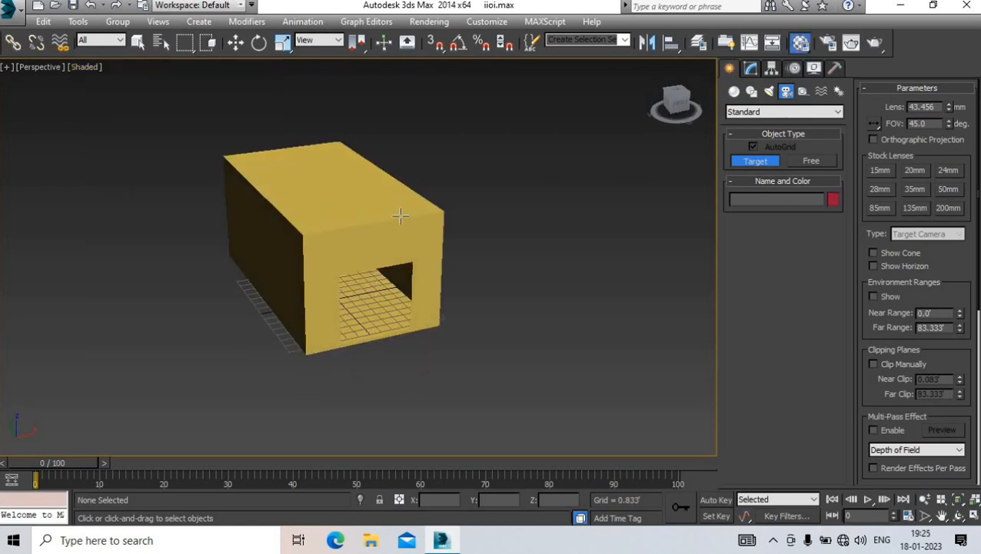
# Assign the light blue VRayMtl Material #24 to the room box and close the Material Editor
pyautogui.click(837, 250)
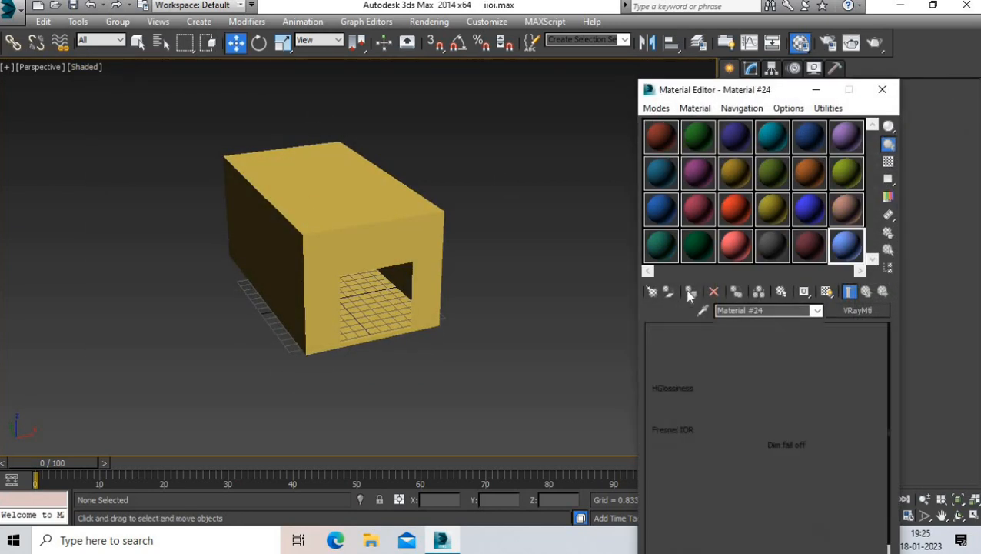
pyautogui.click(431, 269)
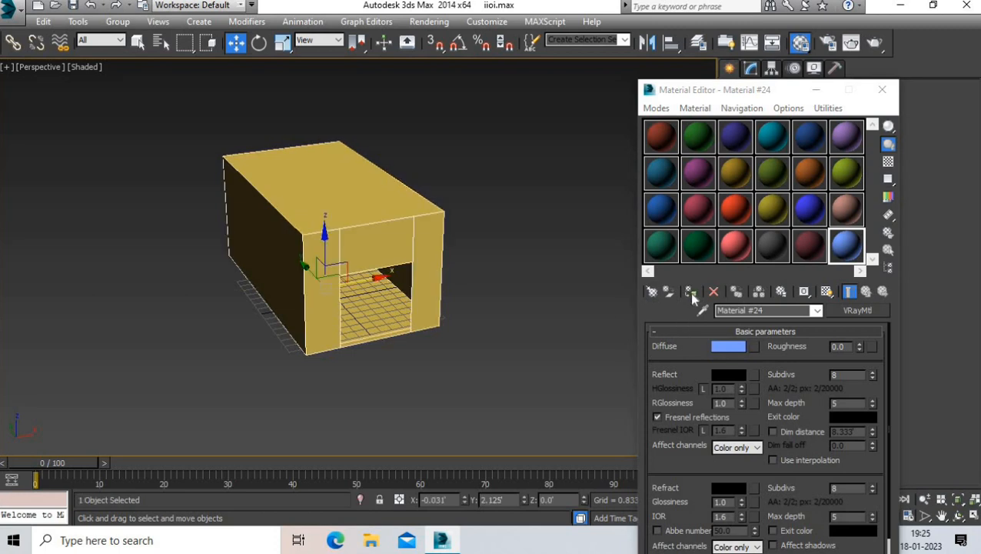
pyautogui.click(691, 292)
pyautogui.click(883, 89)
pyautogui.keyDown('alt'); pyautogui.moveTo(366, 243); pyautogui.dragTo(333, 248, button='middle'); pyautogui.keyUp('alt')
pyautogui.click(325, 251)
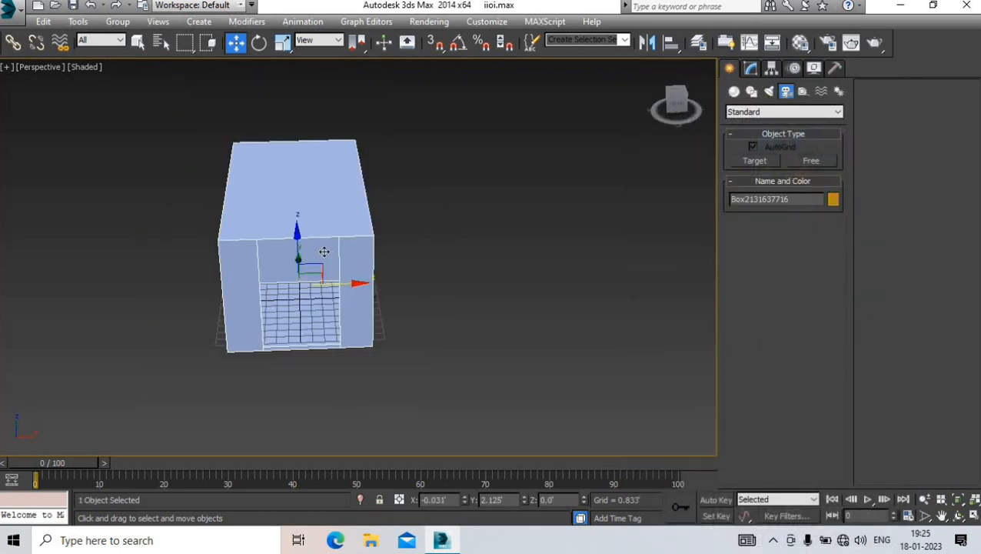
# Switch back to the top view and set its display to wireframe
pyautogui.press('t')
pyautogui.scroll(-4, 333, 254)
pyautogui.click(67, 87)
pyautogui.click(57, 67)
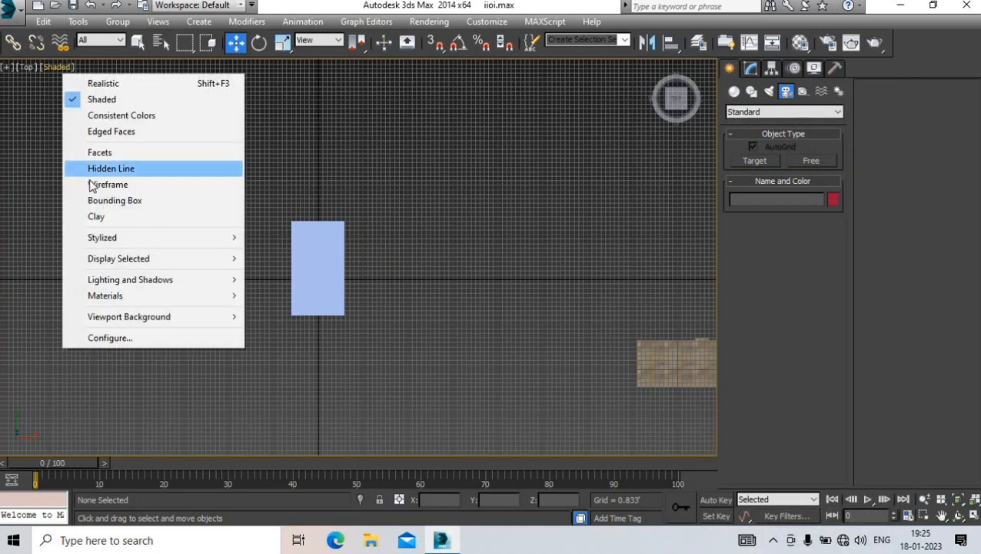
pyautogui.click(98, 184)
# Examine the furniture group and the floor outline lying beside the room in the top view
pyautogui.scroll(-4, 339, 225)
pyautogui.moveTo(355, 291); pyautogui.dragTo(204, 291, button='middle')
pyautogui.scroll(-1, 205, 291)
pyautogui.scroll(6, 518, 258)
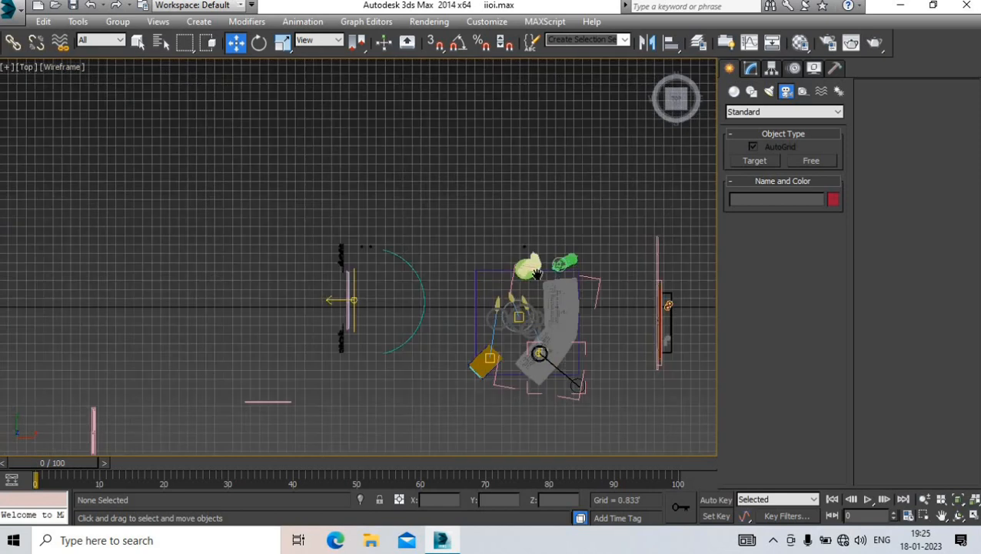
pyautogui.moveTo(611, 267); pyautogui.dragTo(545, 240, button='middle')
pyautogui.moveTo(367, 435); pyautogui.dragTo(366, 434)
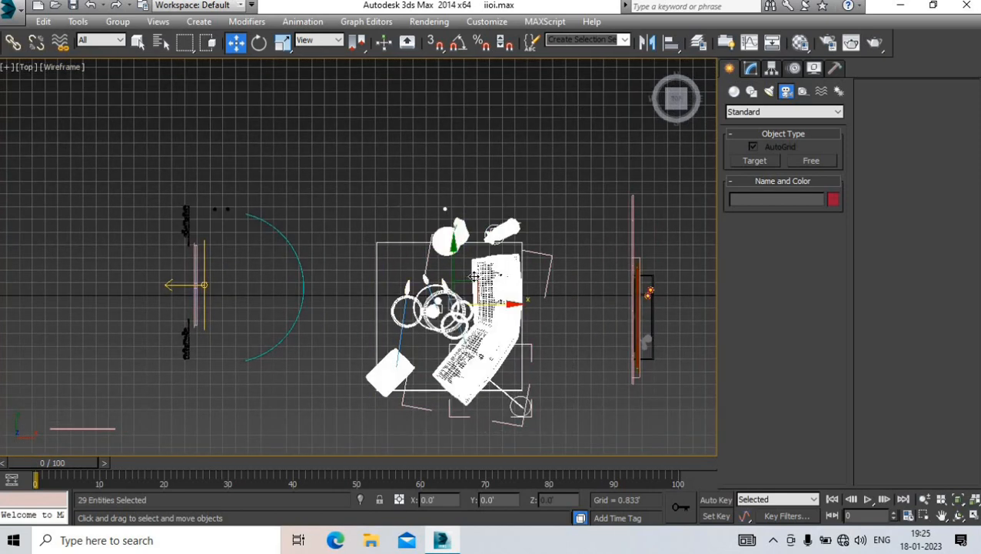
pyautogui.scroll(-2, 472, 276)
pyautogui.click(469, 272)
pyautogui.scroll(-4, 467, 267)
pyautogui.scroll(2, 277, 258)
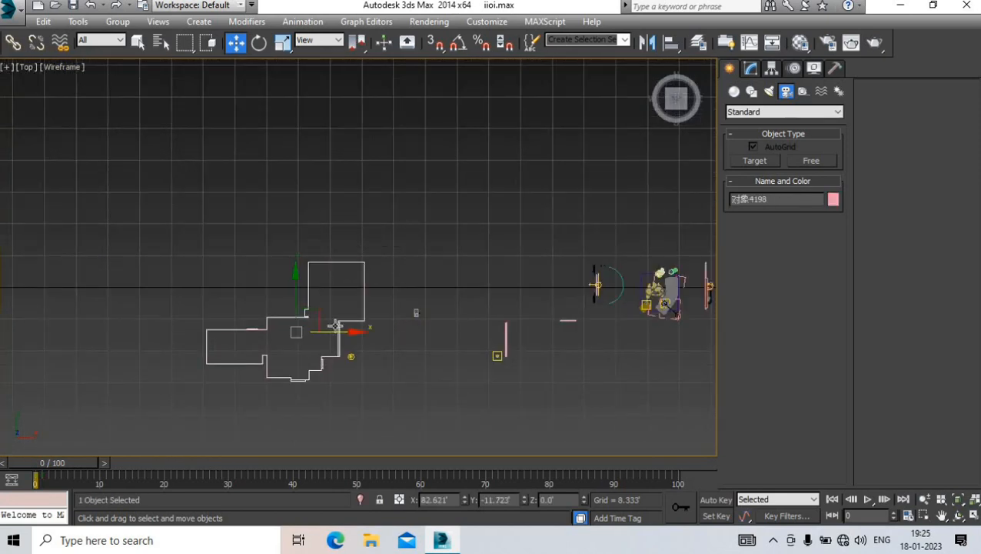
# Move the floor object over to the room box, positioning it at about X -0.57', Y 6.24'
pyautogui.moveTo(336, 325); pyautogui.dragTo(143, 318)
pyautogui.moveTo(157, 317); pyautogui.dragTo(471, 281, button='middle')
pyautogui.scroll(2, 471, 282)
pyautogui.moveTo(395, 270); pyautogui.dragTo(393, 143)
pyautogui.moveTo(418, 221); pyautogui.dragTo(244, 220)
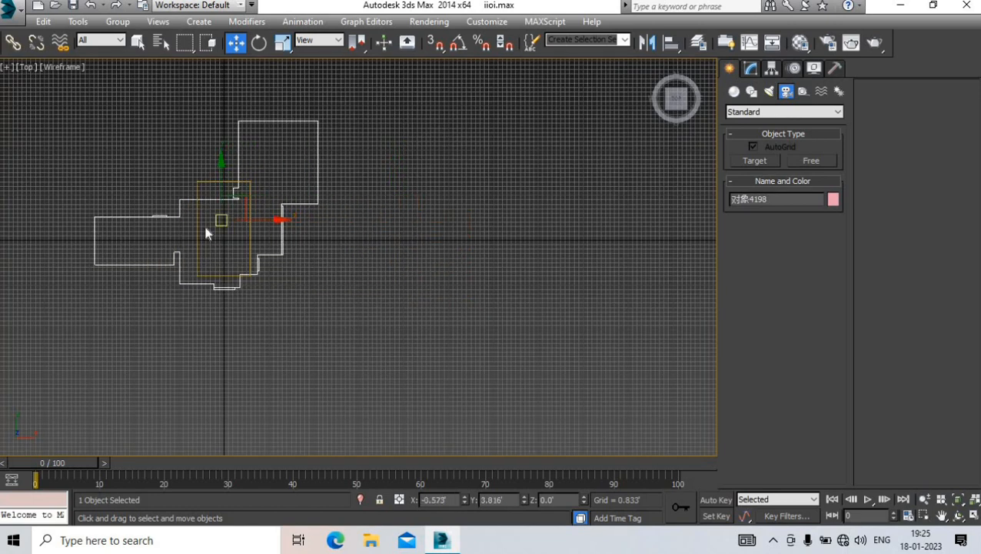
pyautogui.scroll(5, 204, 225)
pyautogui.moveTo(250, 177)
pyautogui.mouseDown()
pyautogui.moveTo(248, 132)
pyautogui.moveTo(243, 166)
pyautogui.mouseUp()
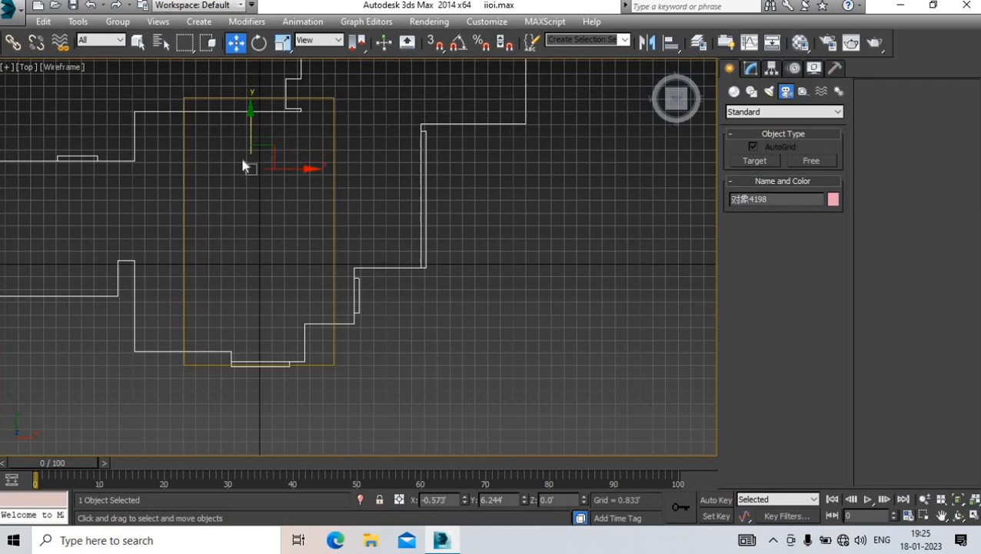
# Return to the shaded perspective view and scale the floor object uniformly to 115 percent
pyautogui.click(281, 43)
pyautogui.press('p')
pyautogui.scroll(-3, 260, 310)
pyautogui.keyDown('alt'); pyautogui.moveTo(333, 166); pyautogui.dragTo(125, 62, button='middle'); pyautogui.keyUp('alt')
pyautogui.click(96, 67)
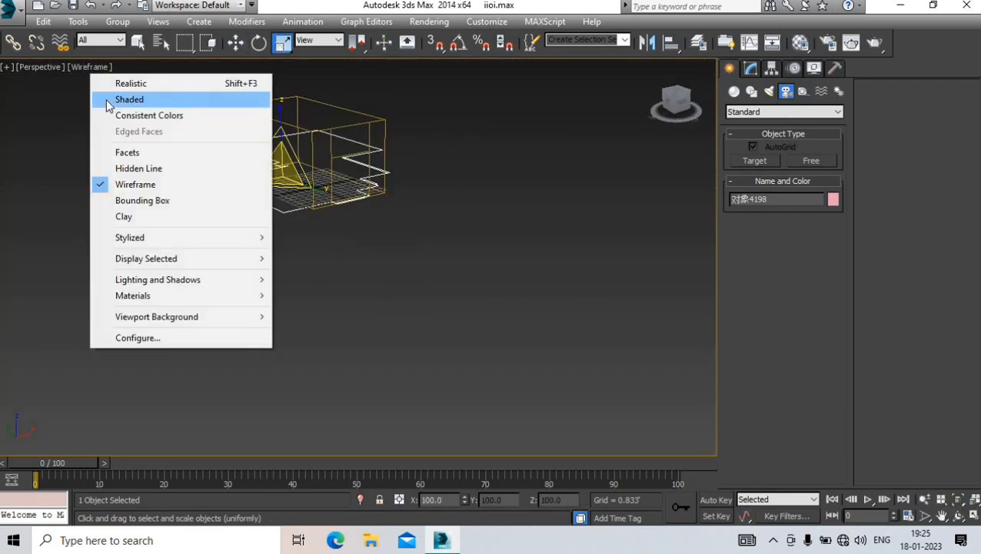
pyautogui.click(107, 105)
pyautogui.scroll(10, 245, 193)
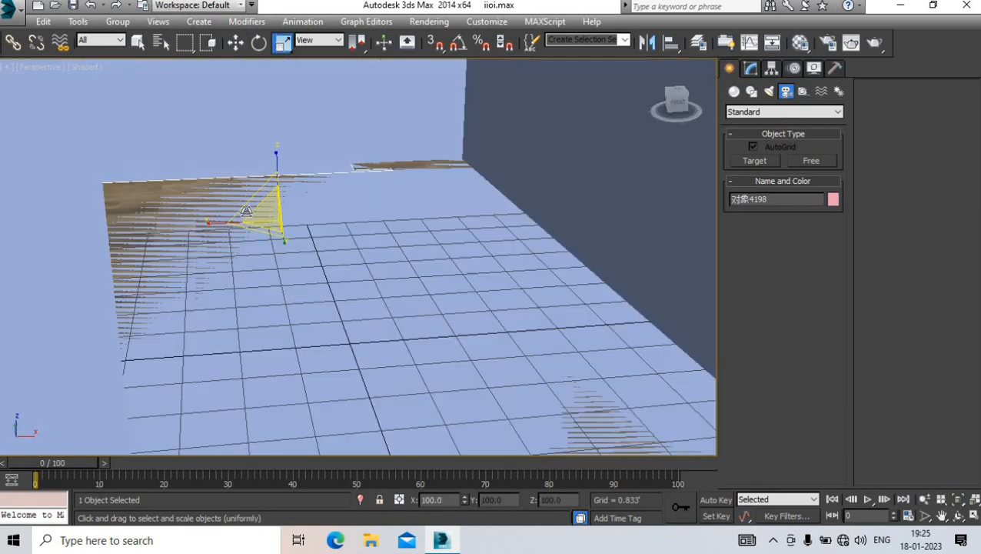
pyautogui.keyDown('alt'); pyautogui.moveTo(272, 218); pyautogui.dragTo(286, 208, button='middle'); pyautogui.keyUp('alt')
pyautogui.moveTo(287, 208); pyautogui.dragTo(287, 195)
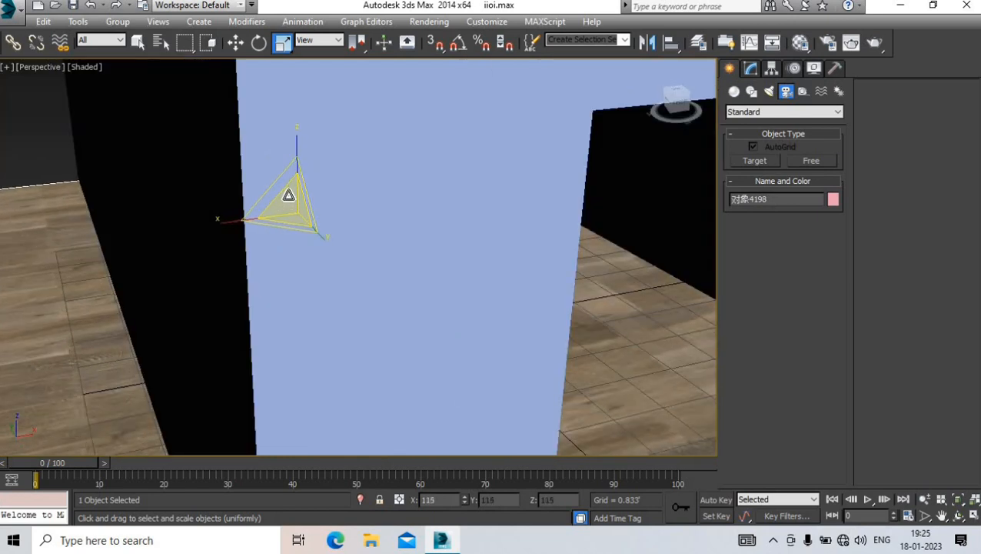
# Check how the room box sits on the enlarged floor in the perspective and top views
pyautogui.press('w')
pyautogui.keyDown('alt'); pyautogui.moveTo(286, 195); pyautogui.dragTo(252, 252, button='middle'); pyautogui.keyUp('alt')
pyautogui.scroll(-5, 253, 202)
pyautogui.click(574, 239)
pyautogui.click(254, 242)
pyautogui.scroll(-5, 254, 241)
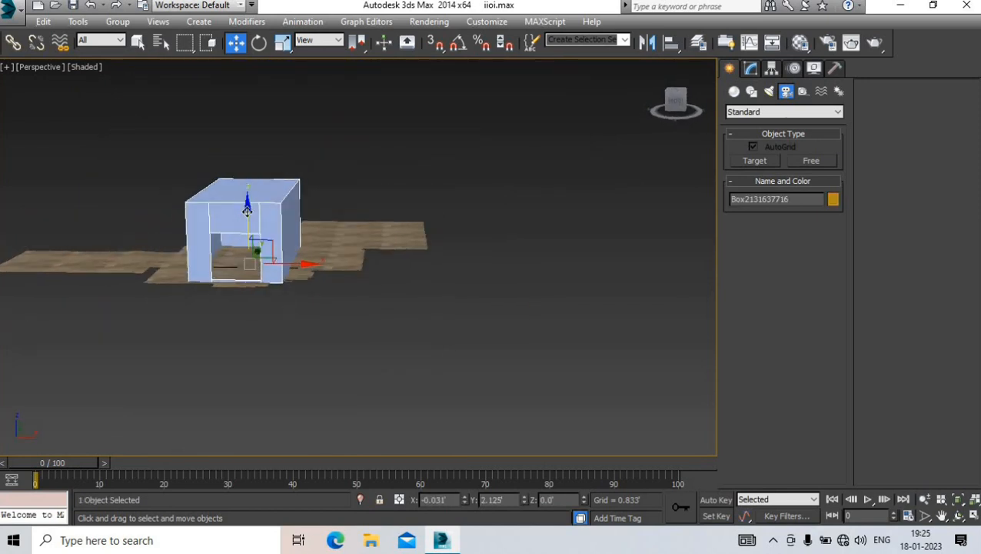
pyautogui.press('t')
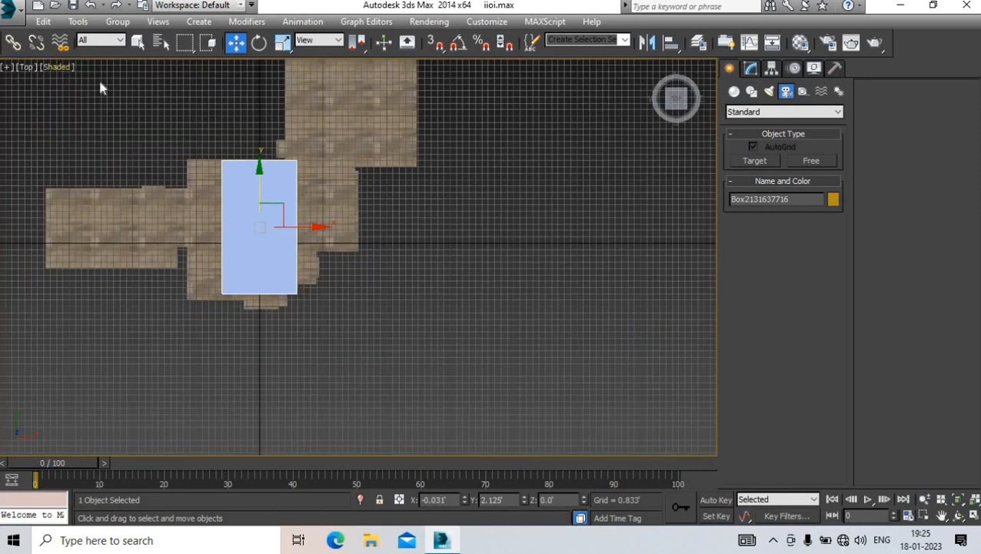
pyautogui.click(62, 67)
pyautogui.click(373, 200)
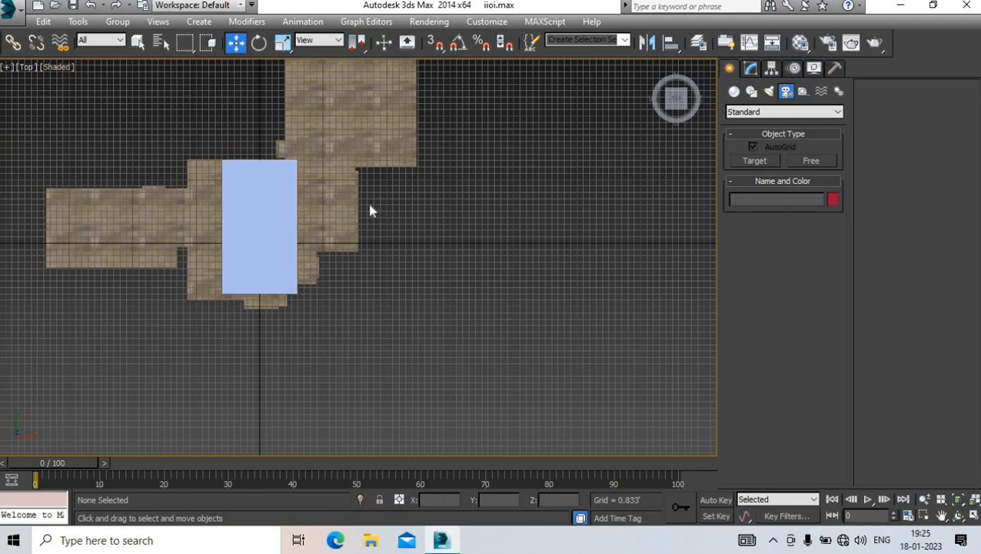
pyautogui.press('p')
pyautogui.keyDown('alt'); pyautogui.moveTo(229, 304); pyautogui.dragTo(235, 257, button='middle'); pyautogui.keyUp('alt')
# Create a small box about 0.18' long, 0.55' wide and 0.66' high at the base of the room's opening
pyautogui.click(736, 93)
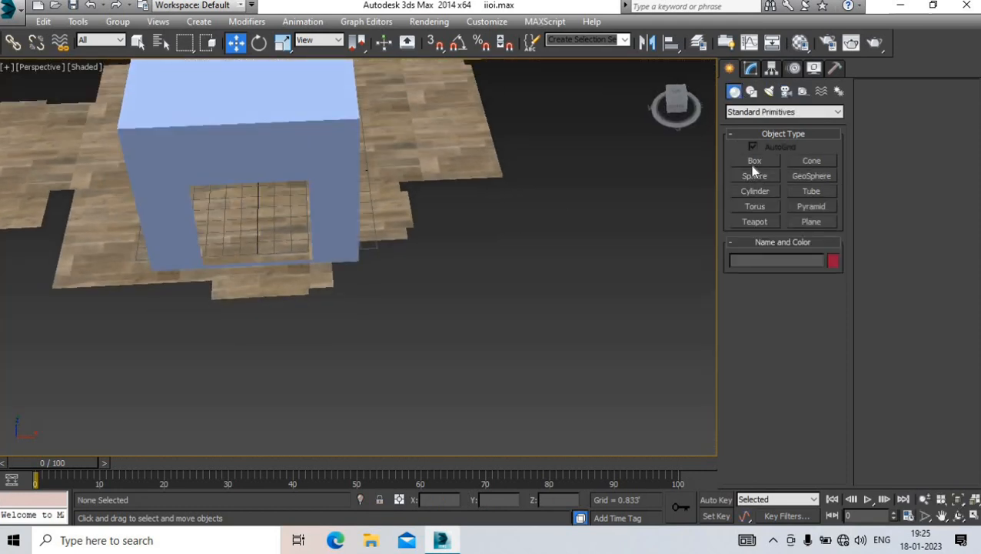
pyautogui.click(755, 161)
pyautogui.moveTo(258, 269); pyautogui.dragTo(258, 292)
pyautogui.click(254, 262)
pyautogui.press('t')
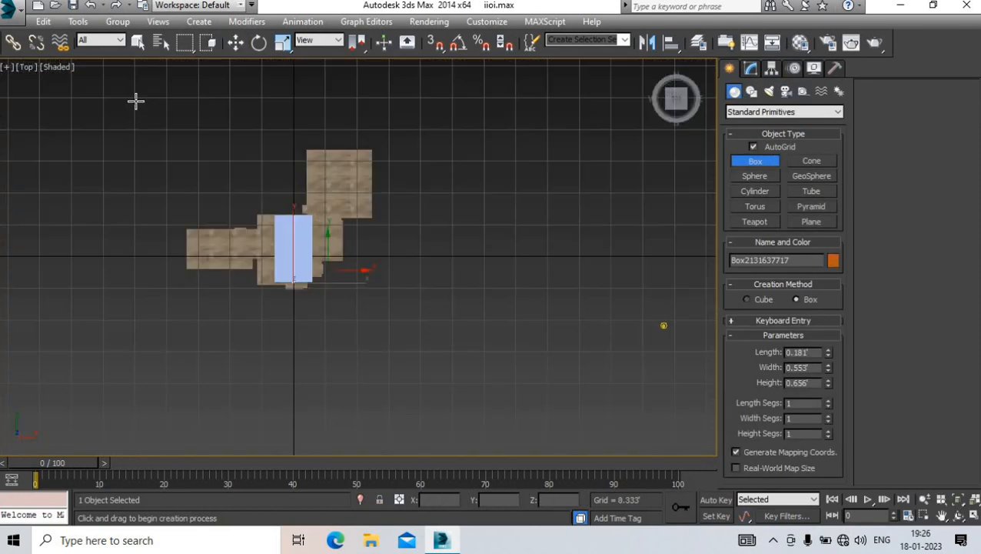
pyautogui.click(234, 42)
# Display the top view in wireframe, select the distant furniture group and move it much closer to the room
pyautogui.click(48, 69)
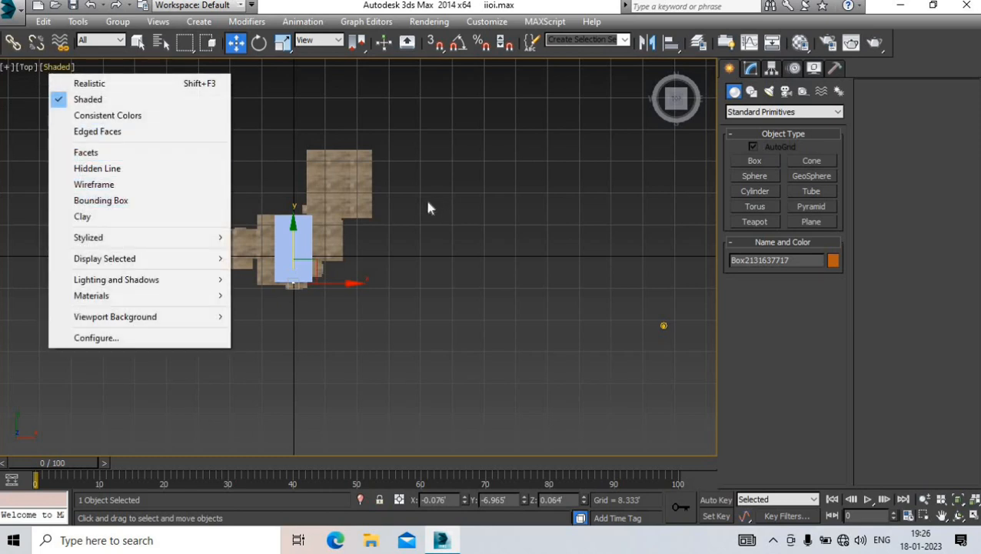
pyautogui.click(426, 200)
pyautogui.click(57, 67)
pyautogui.click(119, 186)
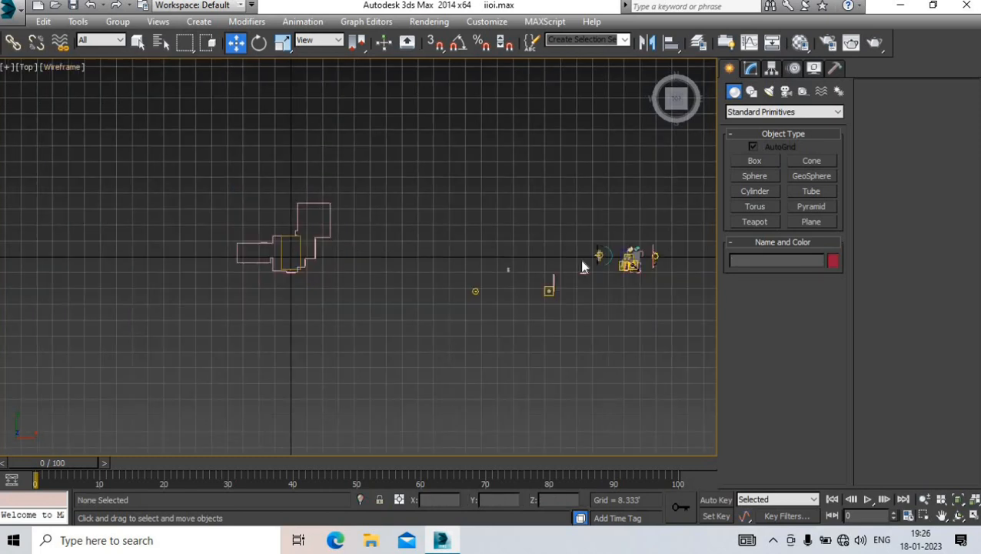
pyautogui.scroll(5, 615, 262)
pyautogui.scroll(2, 646, 256)
pyautogui.scroll(1, 584, 333)
pyautogui.moveTo(589, 318); pyautogui.dragTo(576, 337)
pyautogui.scroll(-3, 596, 285)
pyautogui.moveTo(646, 274); pyautogui.dragTo(244, 266)
pyautogui.moveTo(248, 269); pyautogui.dragTo(527, 269, button='middle')
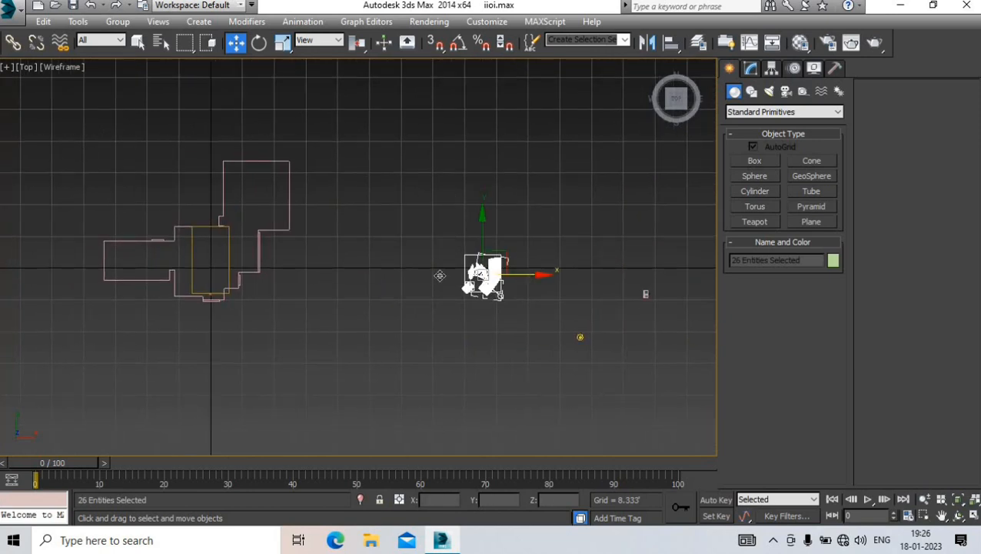
# Try the furniture group inside the room outline, and set it back down beside the floor outline
pyautogui.moveTo(440, 276); pyautogui.dragTo(154, 273)
pyautogui.scroll(3, 220, 255)
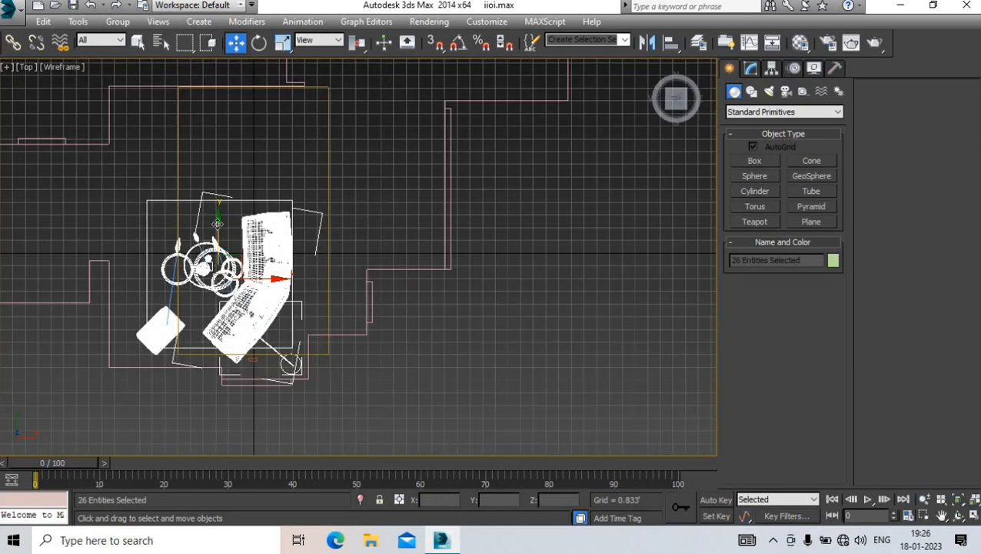
pyautogui.moveTo(217, 223); pyautogui.dragTo(244, 176)
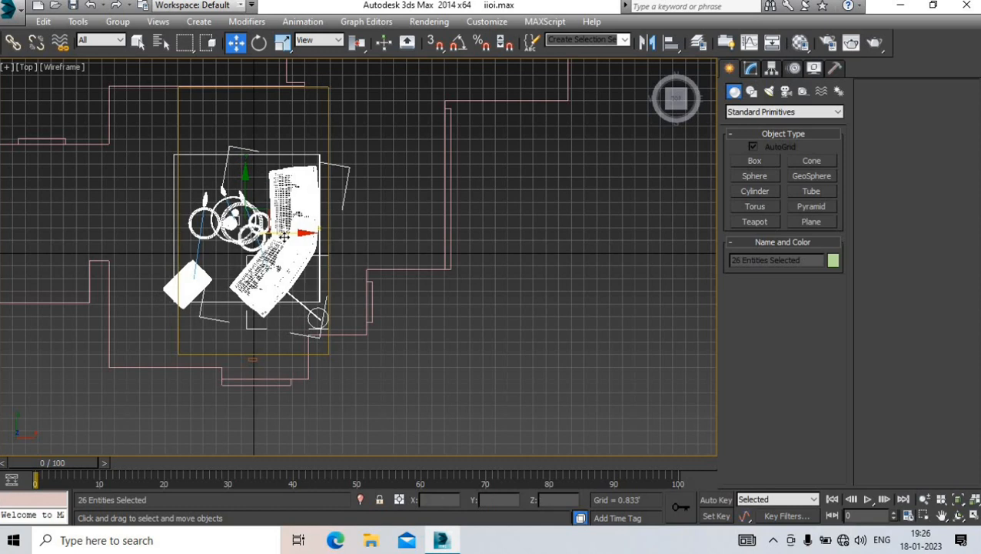
pyautogui.scroll(-3, 286, 265)
pyautogui.moveTo(302, 255); pyautogui.dragTo(421, 258)
pyautogui.click(286, 261)
# Place a target camera inside the room near its closed end, aimed straight at the wall with the opening
pyautogui.scroll(2, 274, 253)
pyautogui.scroll(2, 270, 231)
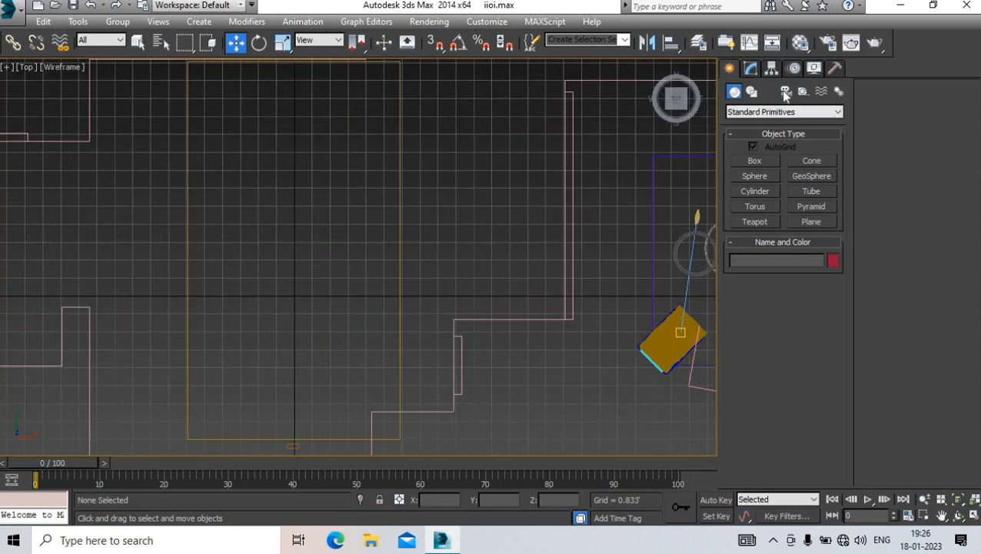
pyautogui.click(786, 90)
pyautogui.scroll(-3, 361, 184)
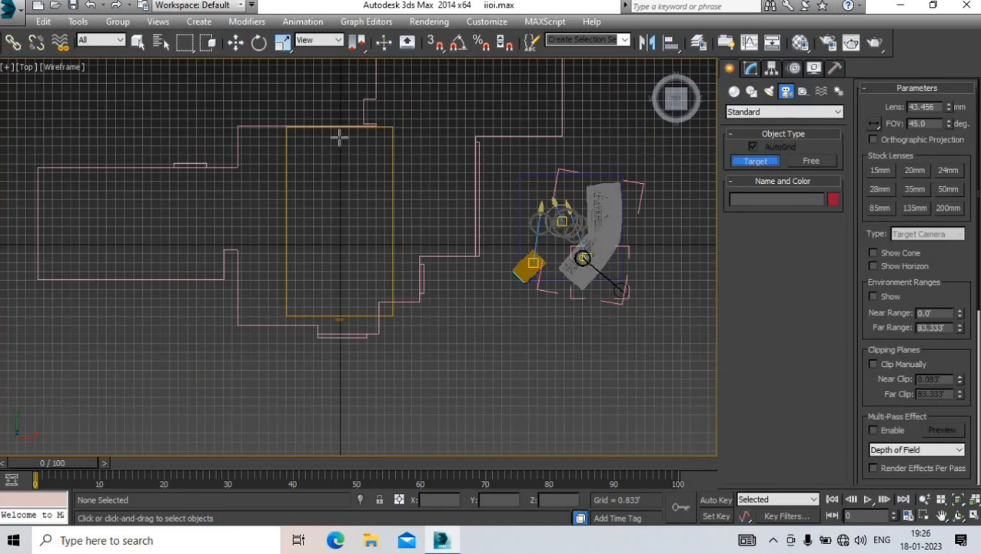
pyautogui.moveTo(339, 137); pyautogui.dragTo(342, 306)
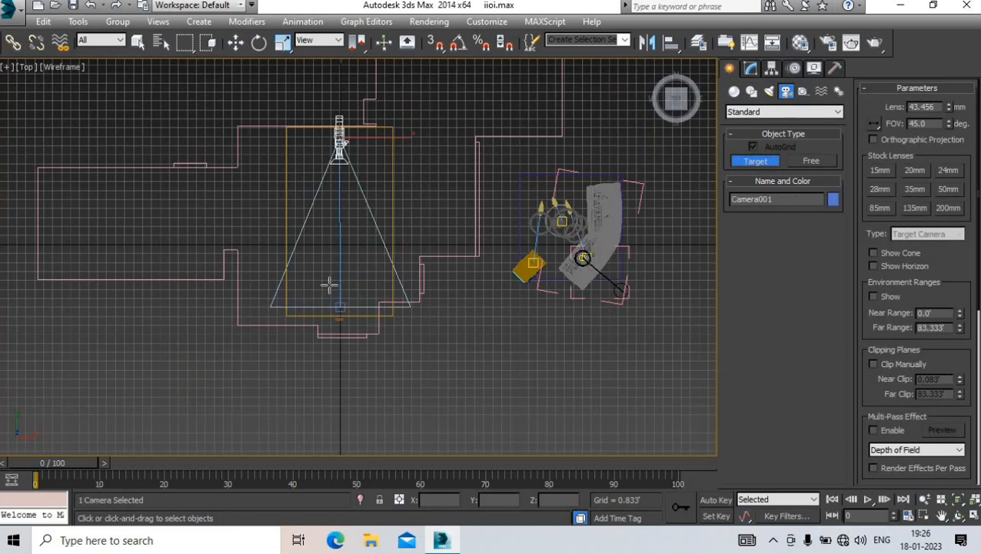
# Look through the new camera in shaded display and widen its lens to about 35 mm
pyautogui.press('c')
pyautogui.click(89, 67)
pyautogui.click(138, 99)
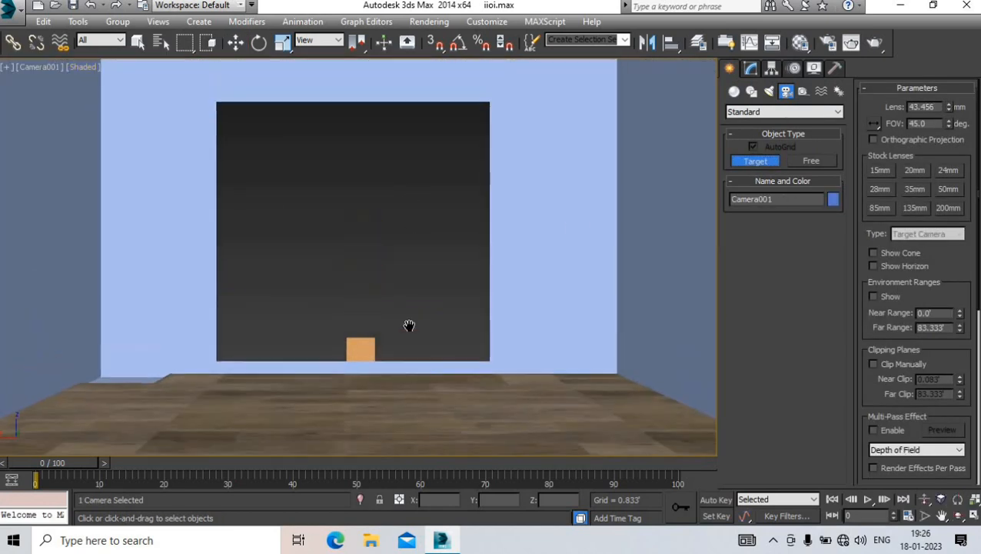
pyautogui.click(750, 68)
pyautogui.moveTo(811, 277); pyautogui.dragTo(812, 277)
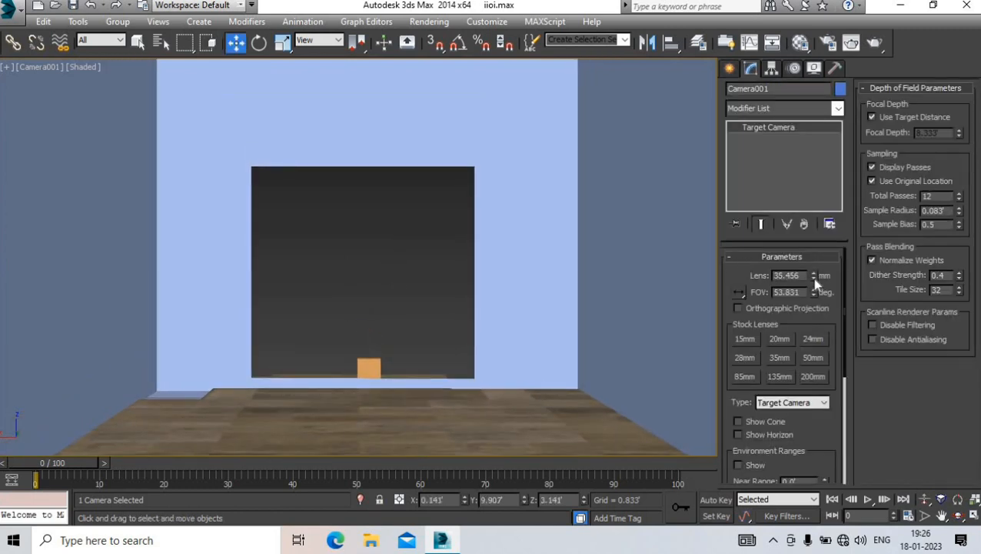
# Scale the room box down to about 89 percent in X and 81 percent in Z
pyautogui.click(256, 88)
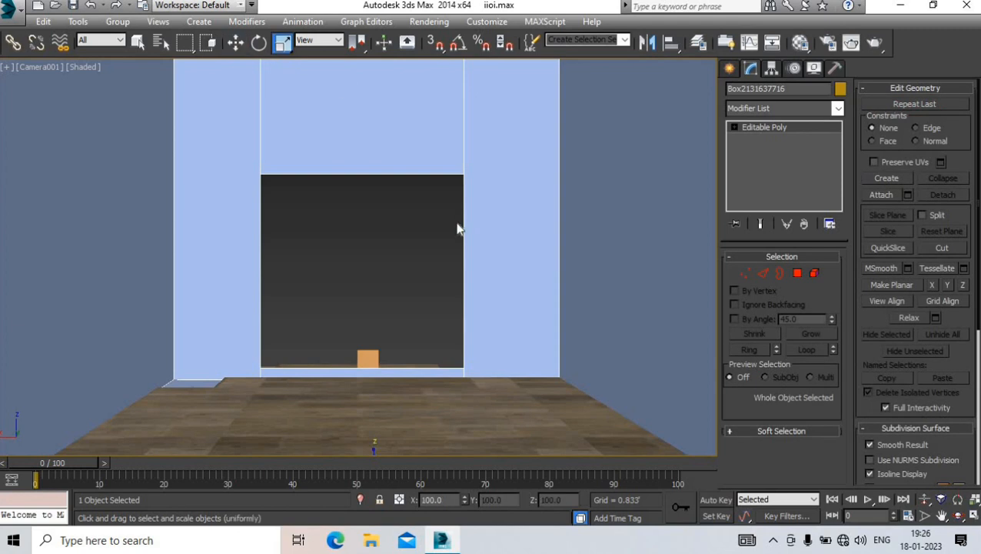
pyautogui.scroll(-3, 373, 261)
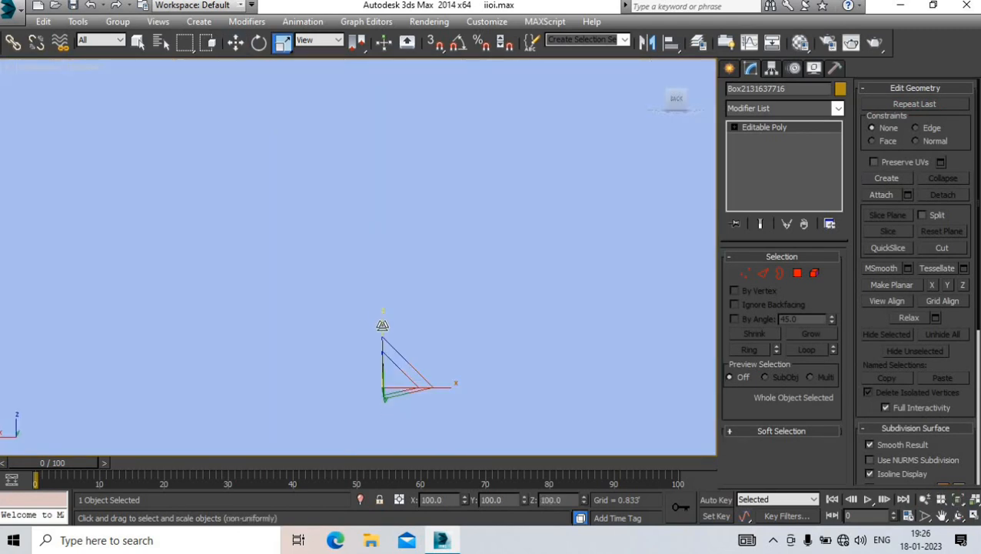
pyautogui.press('c')
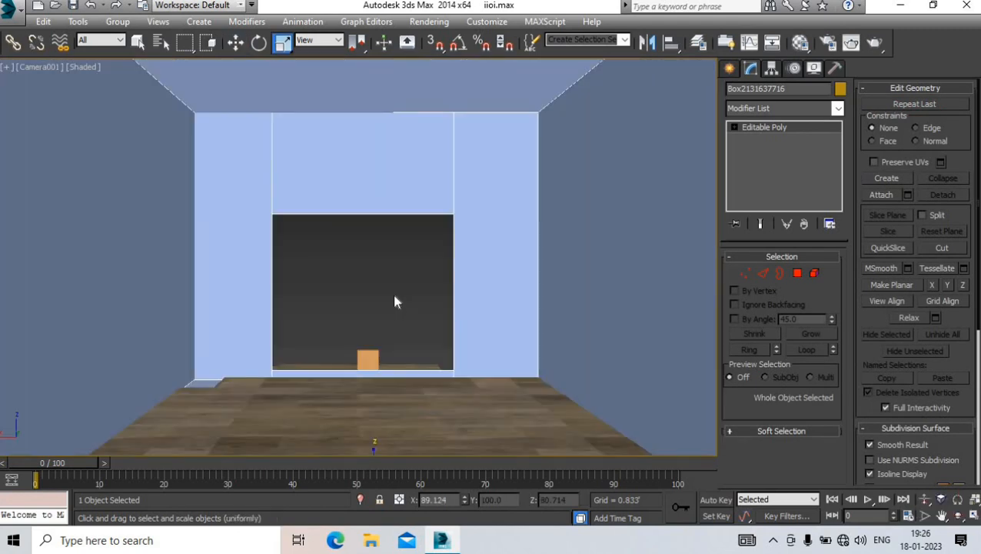
# Move the wooden floor object along Y to about 5.44' and check its fit through the camera
pyautogui.press('p')
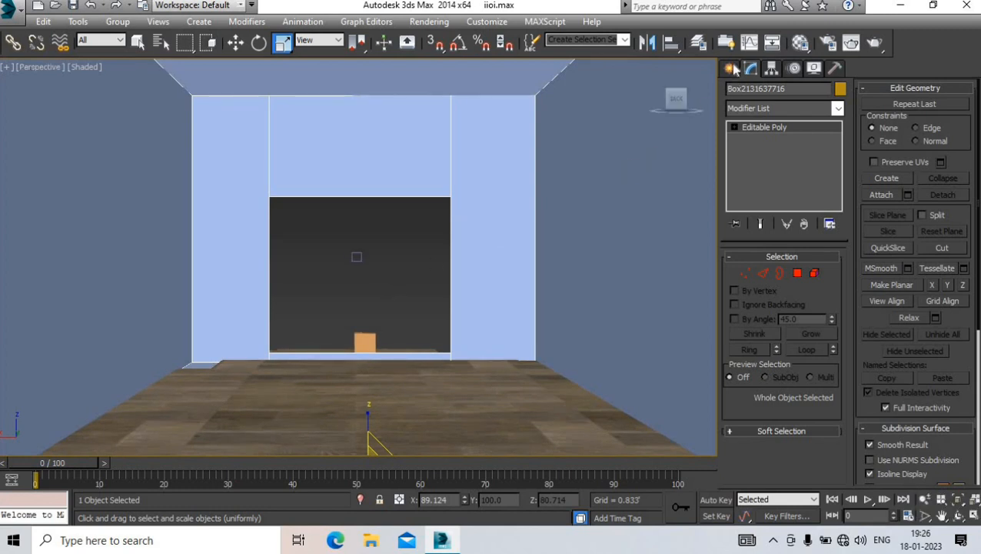
pyautogui.click(729, 68)
pyautogui.click(340, 386)
pyautogui.moveTo(317, 340); pyautogui.dragTo(352, 217, button='middle')
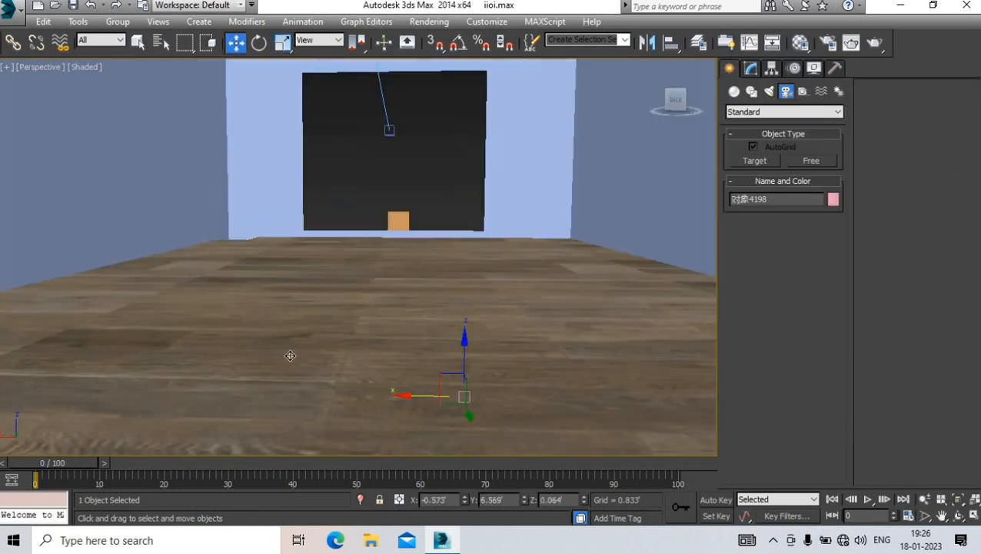
pyautogui.keyDown('alt'); pyautogui.moveTo(289, 355); pyautogui.dragTo(403, 434, button='middle'); pyautogui.keyUp('alt')
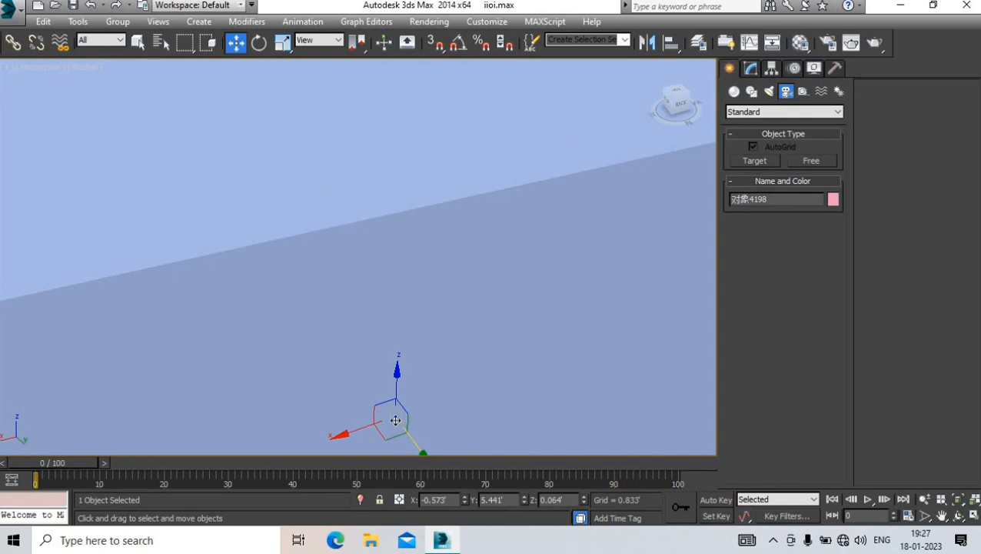
pyautogui.press('c')
pyautogui.click(360, 294)
pyautogui.moveTo(360, 295); pyautogui.dragTo(359, 281, button='middle')
# Raise the two upper vertices of the room's opening to a height of about 5.0'
pyautogui.click(485, 220)
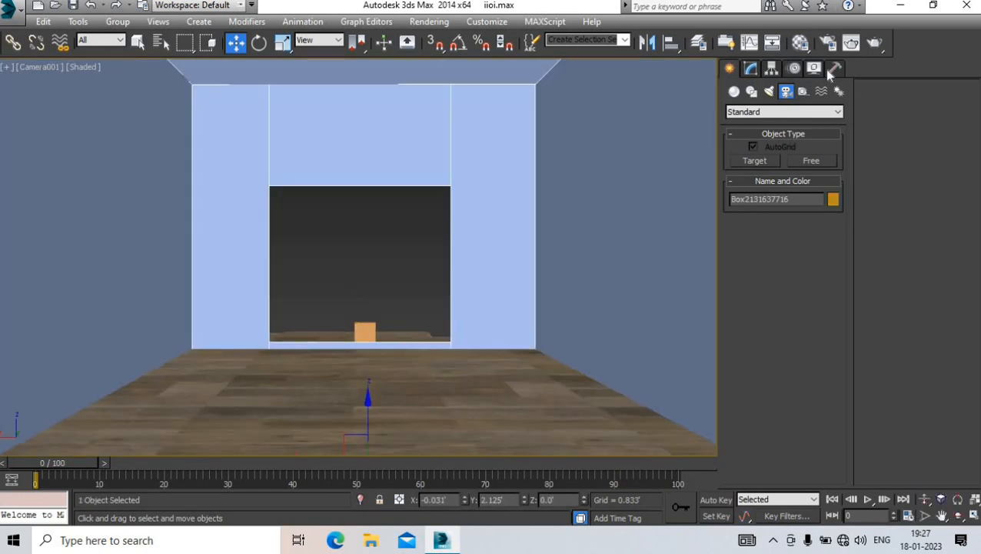
pyautogui.click(752, 69)
pyautogui.click(746, 273)
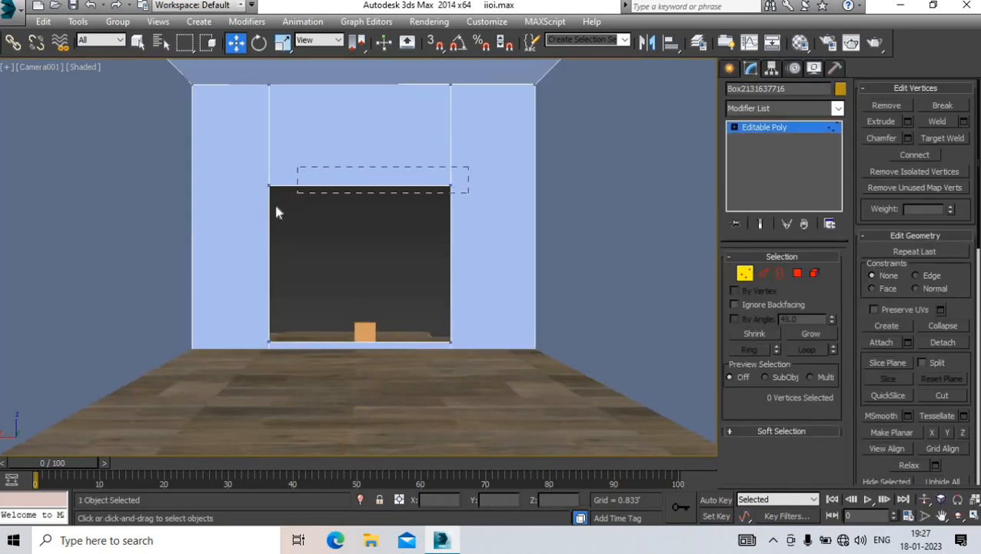
pyautogui.moveTo(358, 158); pyautogui.dragTo(357, 128)
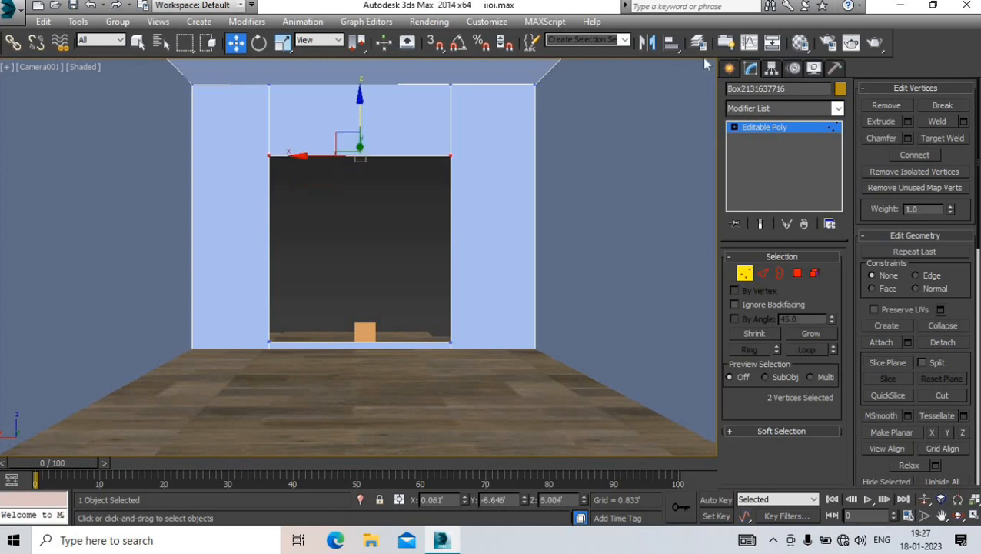
pyautogui.click(729, 71)
pyautogui.click(336, 203)
pyautogui.moveTo(337, 204); pyautogui.dragTo(339, 204, button='middle')
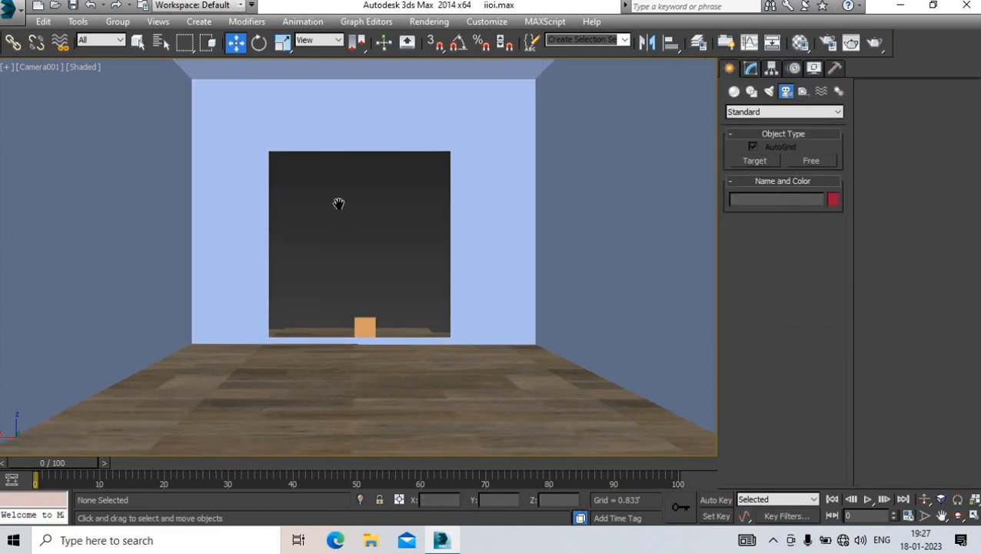
# Change the diffuse color of the room's wall material, Material #24, to pure white
pyautogui.click(493, 189)
pyautogui.press('m')
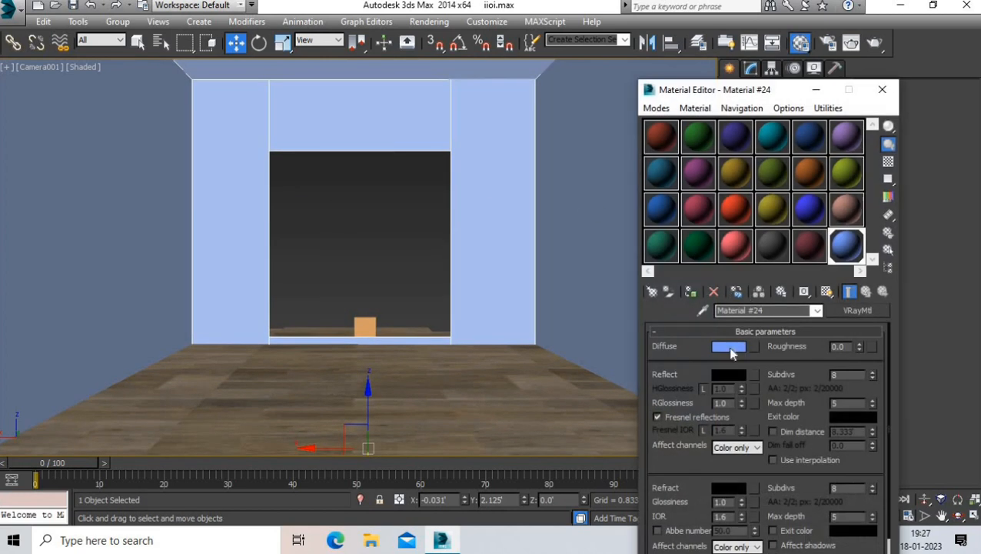
pyautogui.click(728, 350)
pyautogui.click(418, 198)
pyautogui.click(528, 210)
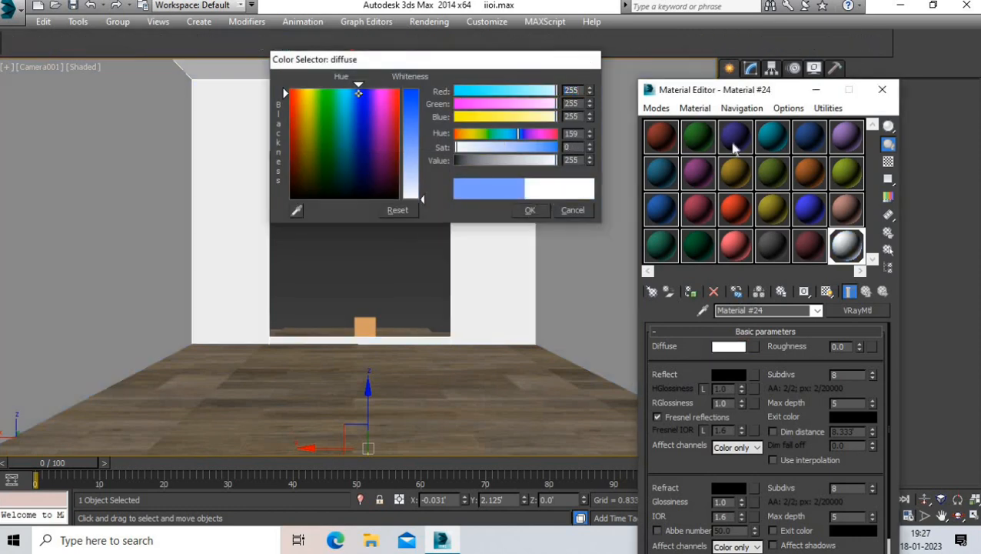
pyautogui.click(881, 91)
pyautogui.click(767, 114)
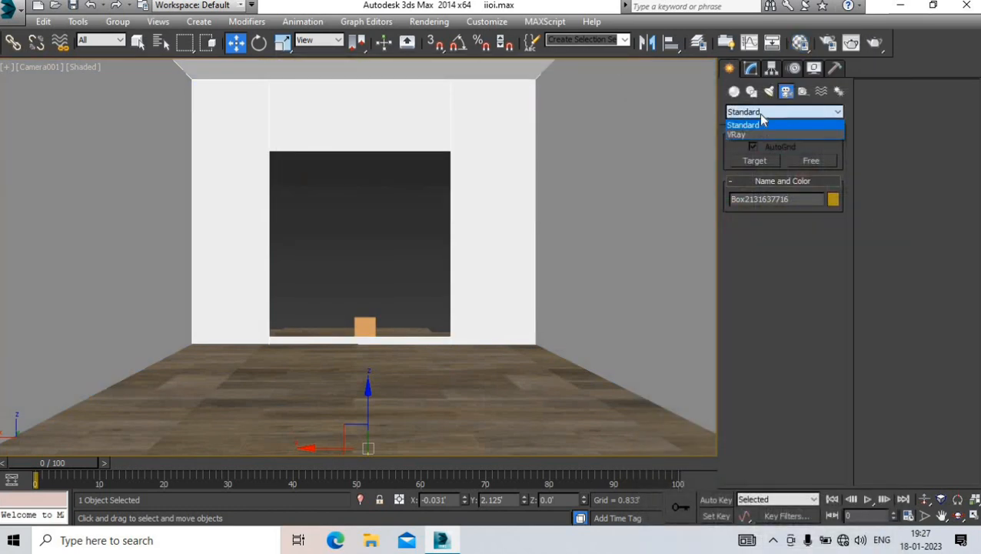
pyautogui.click(761, 121)
pyautogui.click(734, 92)
pyautogui.click(401, 225)
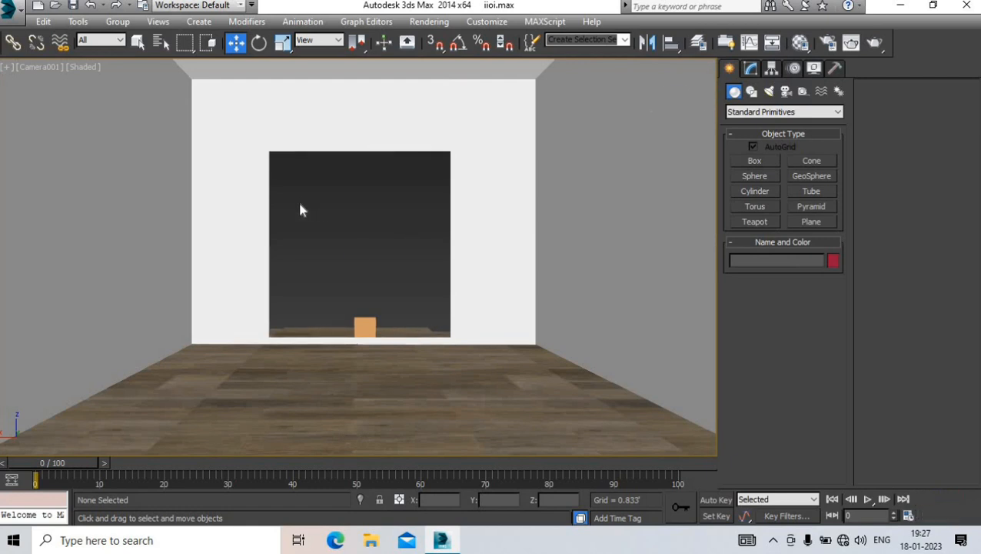
# Delete the photometric target lights standing above the furniture group in the perspective view
pyautogui.press('p')
pyautogui.scroll(-5, 297, 202)
pyautogui.keyDown('alt'); pyautogui.moveTo(281, 219); pyautogui.dragTo(316, 209, button='middle'); pyautogui.keyUp('alt')
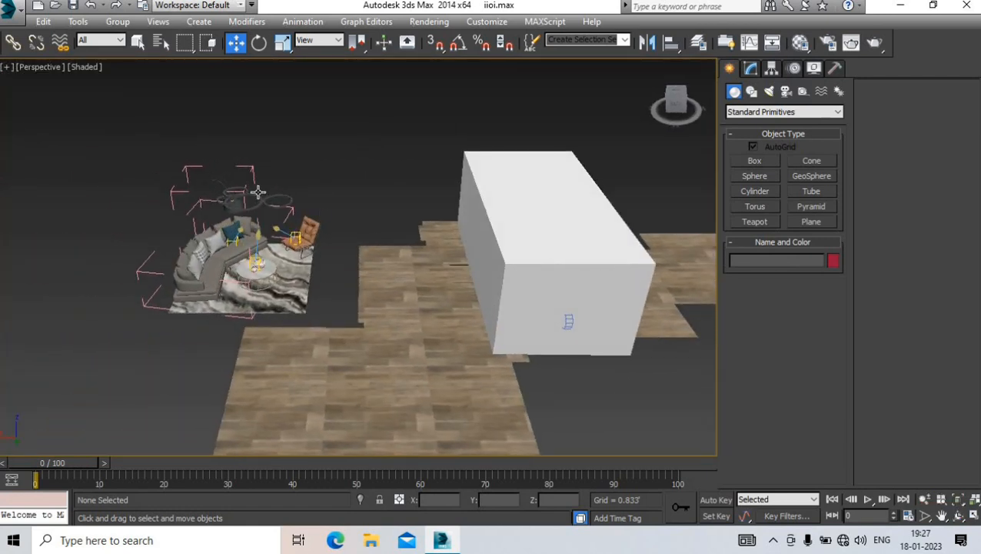
pyautogui.keyDown('alt'); pyautogui.moveTo(257, 191); pyautogui.dragTo(266, 161, button='middle'); pyautogui.keyUp('alt')
pyautogui.scroll(3, 300, 197)
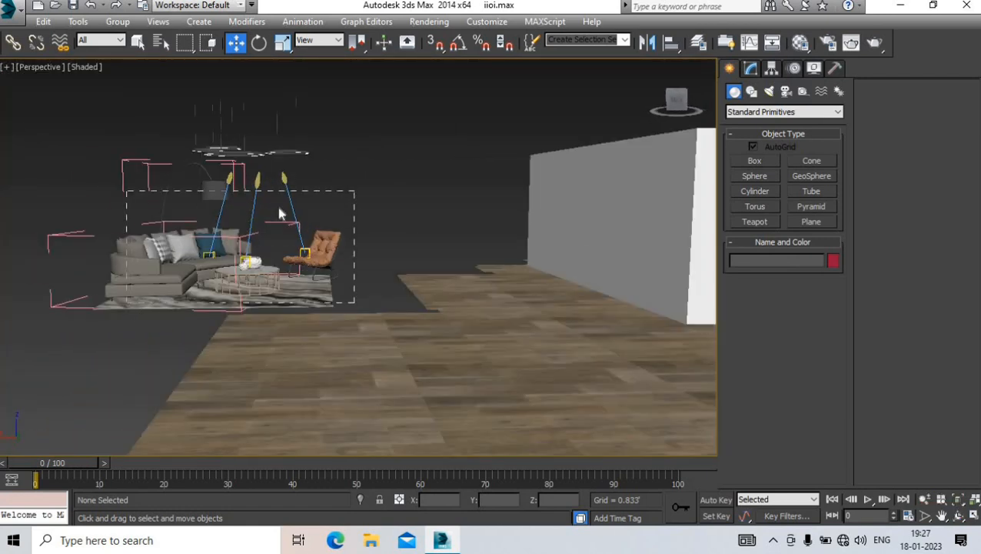
pyautogui.scroll(3, 290, 181)
pyautogui.click(277, 172)
pyautogui.press('Delete')
pyautogui.click(231, 177)
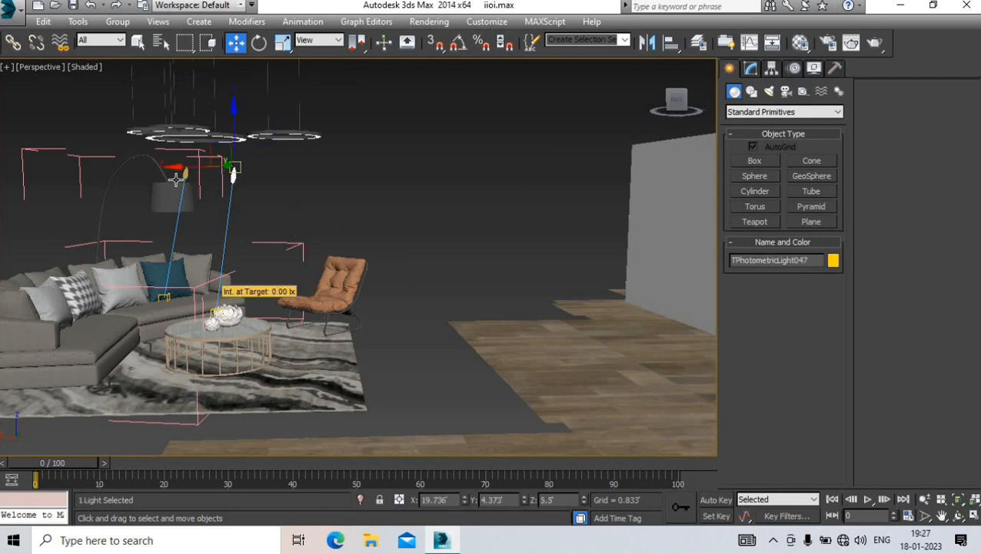
pyautogui.press('Delete')
# Select the whole furniture group without the floor, move it into the room and check it through the camera
pyautogui.scroll(-3, 347, 201)
pyautogui.moveTo(96, 319); pyautogui.dragTo(96, 318)
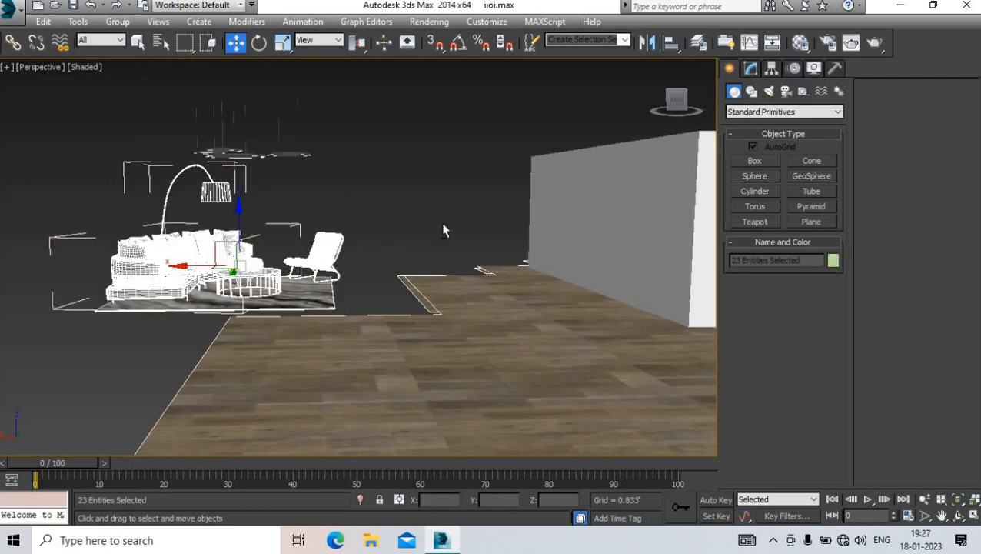
pyautogui.scroll(-3, 208, 271)
pyautogui.moveTo(187, 276); pyautogui.dragTo(488, 266)
pyautogui.scroll(5, 463, 282)
pyautogui.keyDown('alt'); pyautogui.moveTo(462, 282); pyautogui.dragTo(434, 274, button='middle'); pyautogui.keyUp('alt')
pyautogui.press('c')
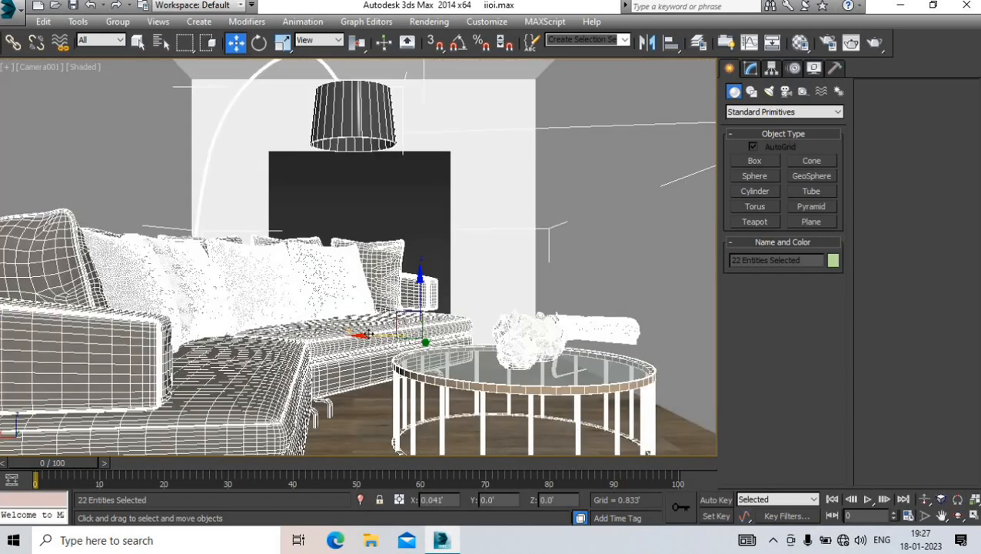
# Shift the furniture group slightly along X inside the room and scale it down uniformly
pyautogui.moveTo(368, 333); pyautogui.dragTo(335, 329)
pyautogui.keyDown('alt'); pyautogui.moveTo(319, 330); pyautogui.dragTo(295, 342, button='middle'); pyautogui.keyUp('alt')
pyautogui.press('r')
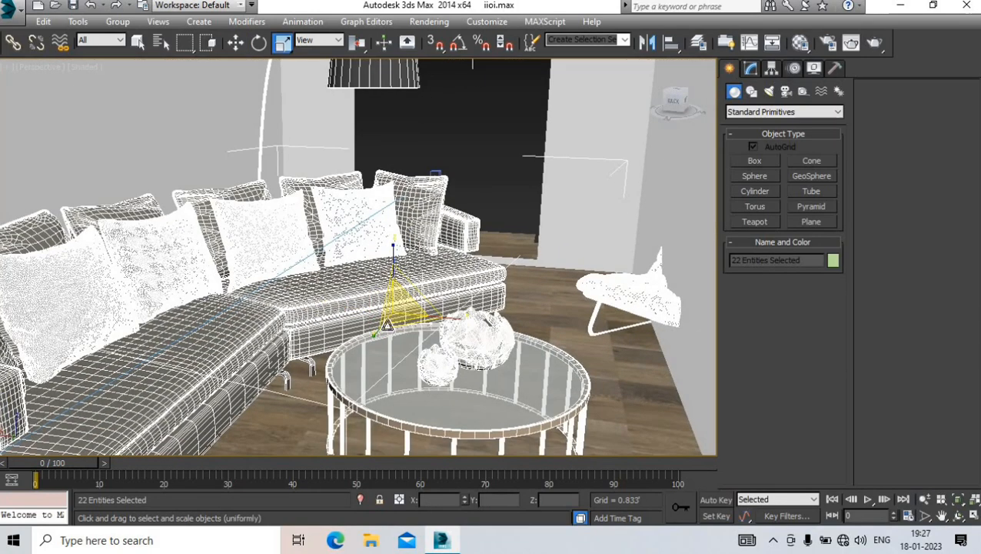
pyautogui.moveTo(392, 313); pyautogui.dragTo(413, 366)
# Move the furniture group along X towards the side wall behind the sofa and lower it towards the floor
pyautogui.press('w')
pyautogui.moveTo(379, 306); pyautogui.dragTo(373, 260, button='middle')
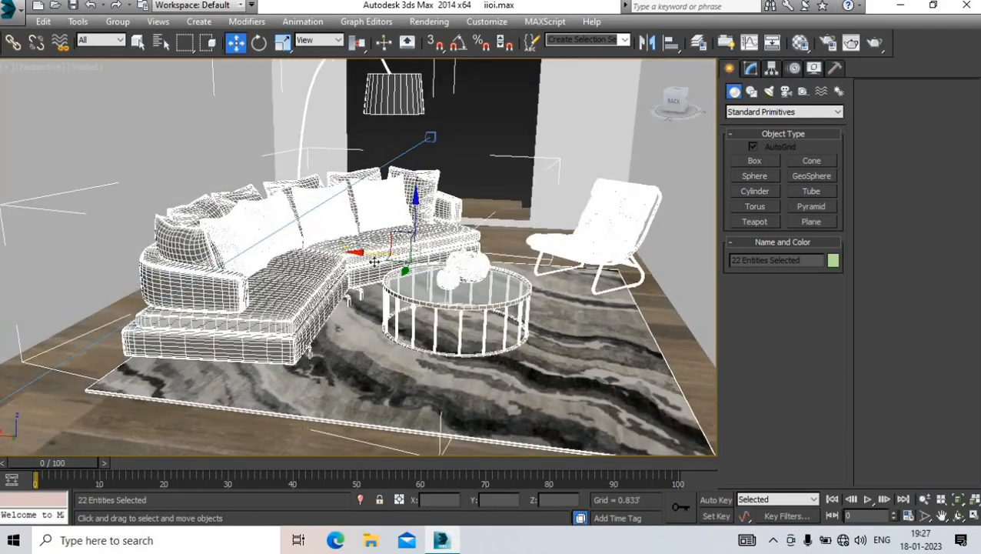
pyautogui.moveTo(373, 260); pyautogui.dragTo(239, 237)
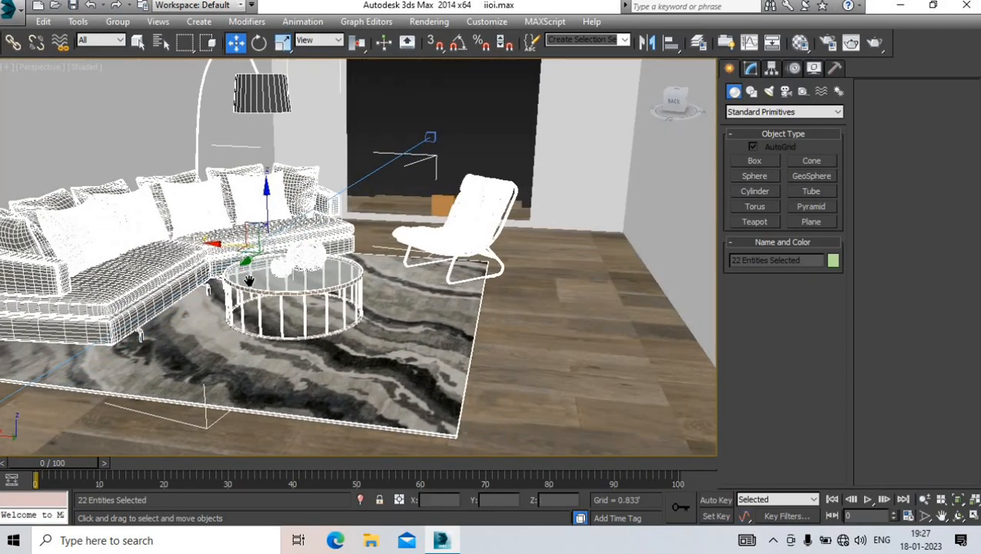
pyautogui.keyDown('alt'); pyautogui.moveTo(248, 280); pyautogui.dragTo(127, 365, button='middle'); pyautogui.keyUp('alt')
pyautogui.keyDown('alt'); pyautogui.moveTo(244, 307); pyautogui.dragTo(343, 234, button='middle'); pyautogui.keyUp('alt')
pyautogui.moveTo(343, 226); pyautogui.dragTo(342, 253)
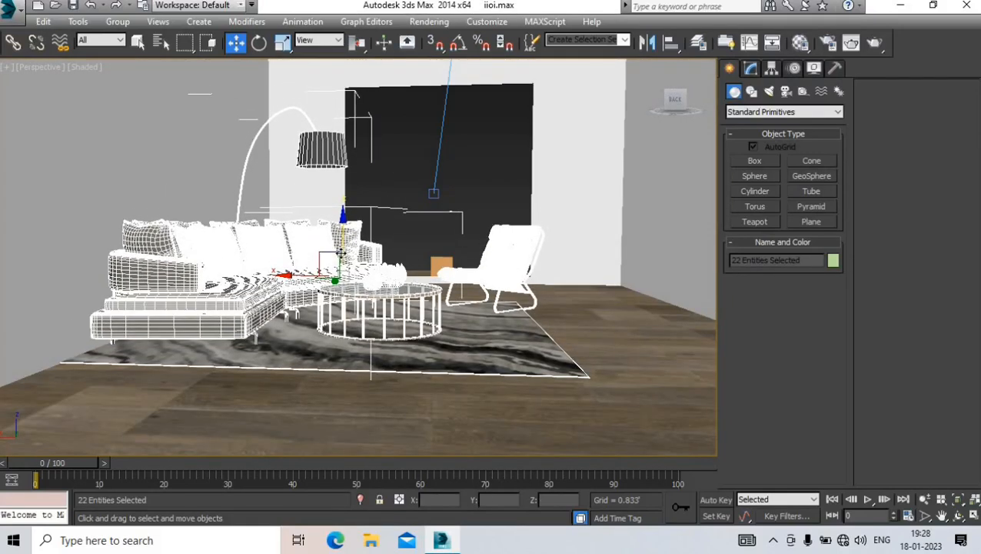
# Shift the selected furniture group slightly along X in the camera view and inspect its placement from above
pyautogui.press('c')
pyautogui.moveTo(260, 307); pyautogui.dragTo(263, 292, button='middle')
pyautogui.moveTo(227, 337)
pyautogui.mouseDown()
pyautogui.moveTo(238, 337)
pyautogui.moveTo(228, 337)
pyautogui.mouseUp()
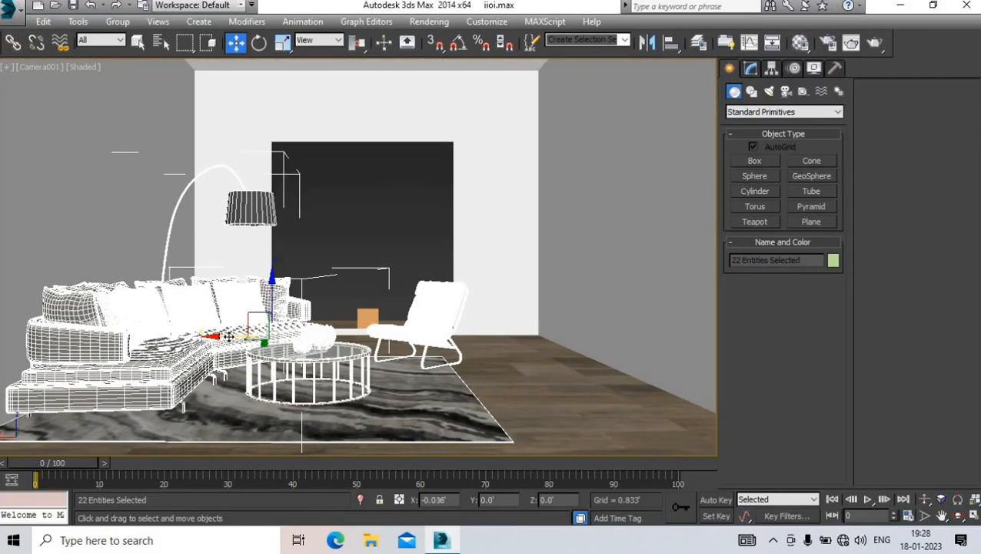
pyautogui.moveTo(232, 330); pyautogui.dragTo(248, 355, button='middle')
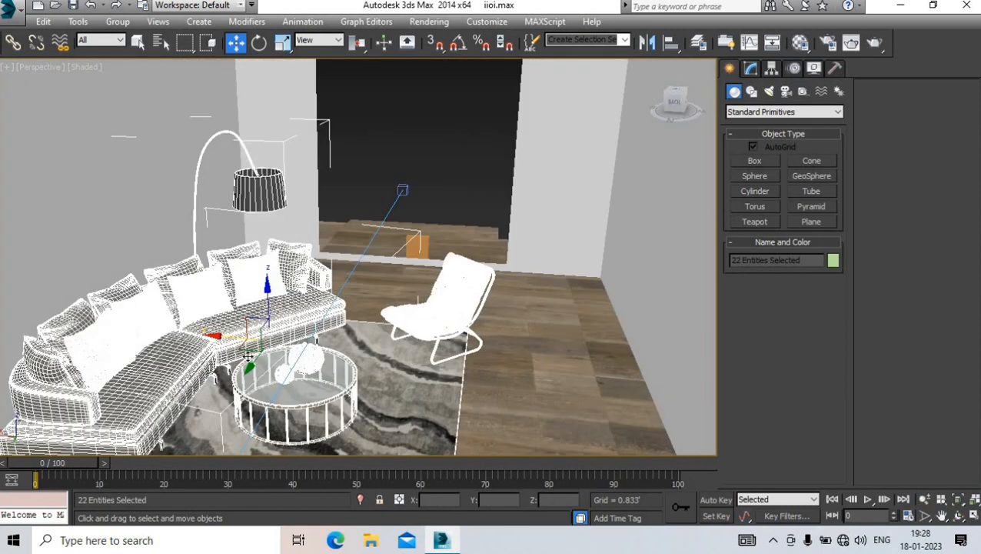
# Scale the furniture group up uniformly to about 108 percent and raise it about 0.033' along Z
pyautogui.moveTo(271, 339); pyautogui.dragTo(272, 333)
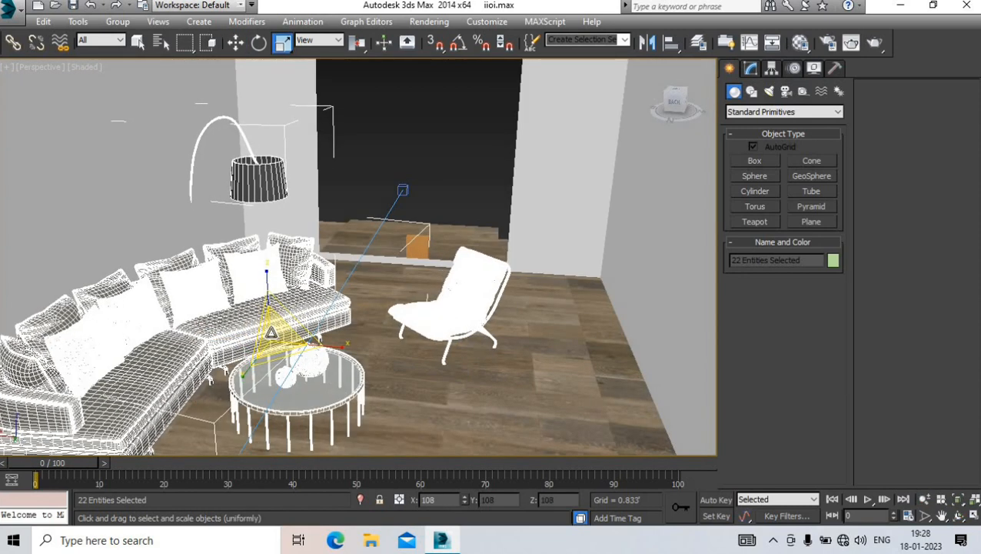
pyautogui.press('w')
pyautogui.moveTo(271, 333); pyautogui.dragTo(273, 316, button='middle')
pyautogui.moveTo(273, 304); pyautogui.dragTo(272, 296)
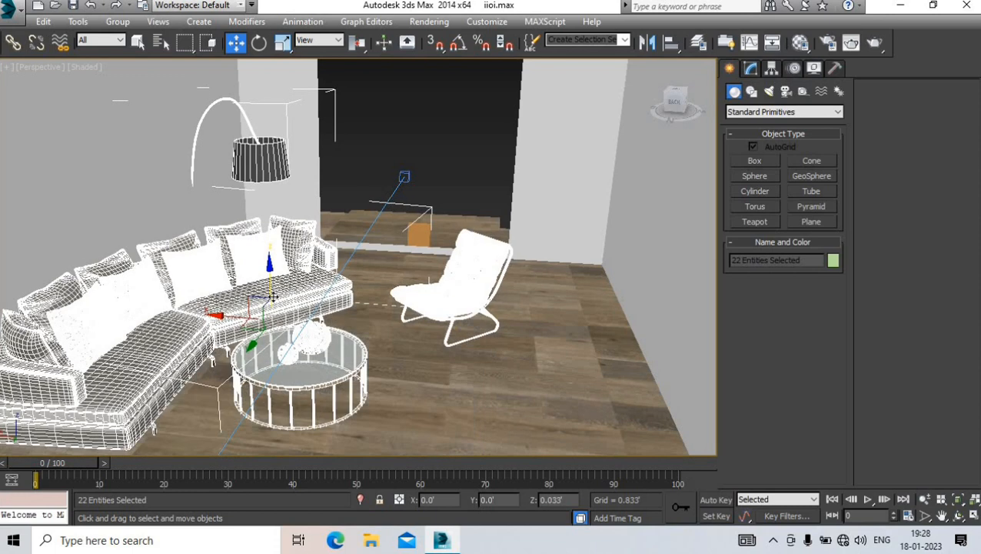
# Move the furniture group about -0.28' along X in the camera view and deselect it
pyautogui.press('c')
pyautogui.moveTo(258, 329); pyautogui.dragTo(251, 336, button='middle')
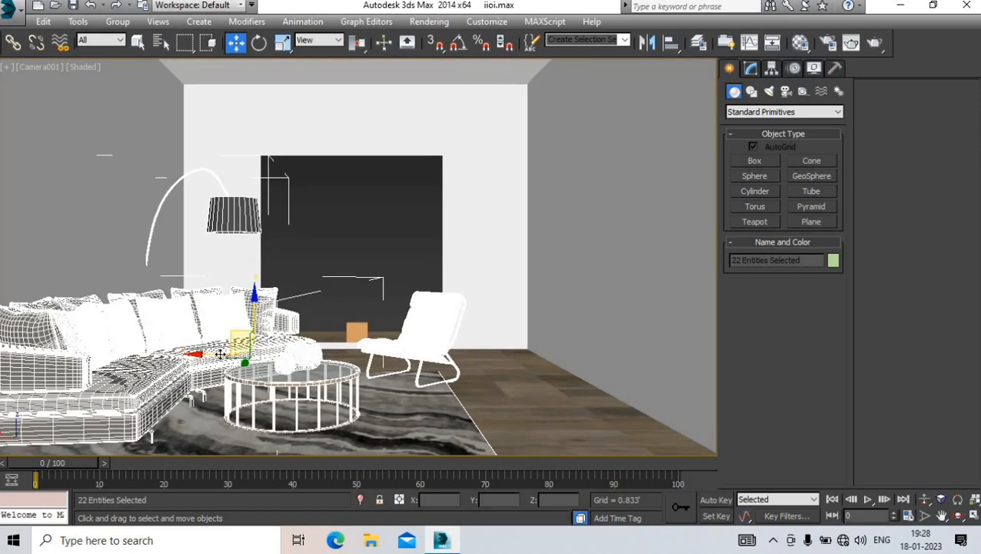
pyautogui.moveTo(220, 354); pyautogui.dragTo(236, 363)
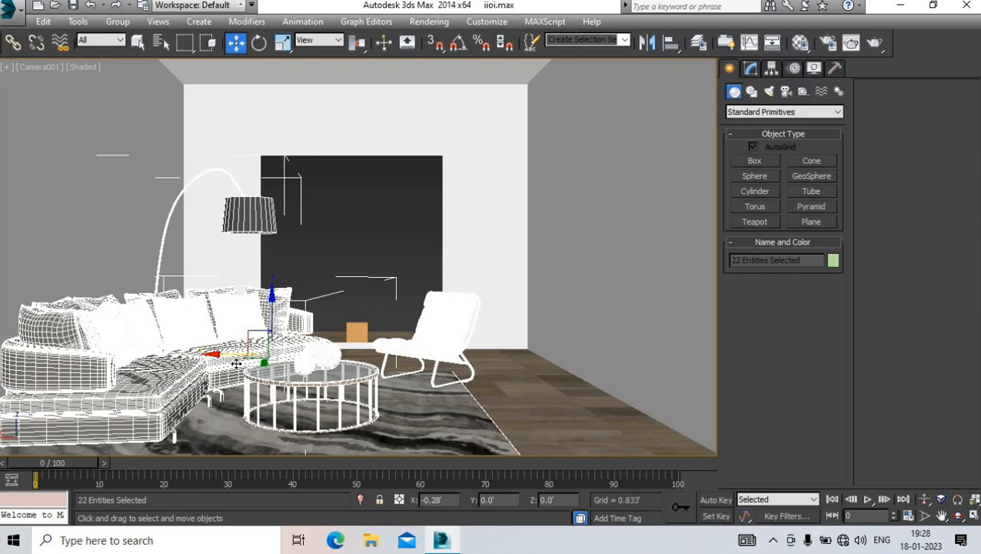
pyautogui.moveTo(237, 357); pyautogui.dragTo(236, 353, button='middle')
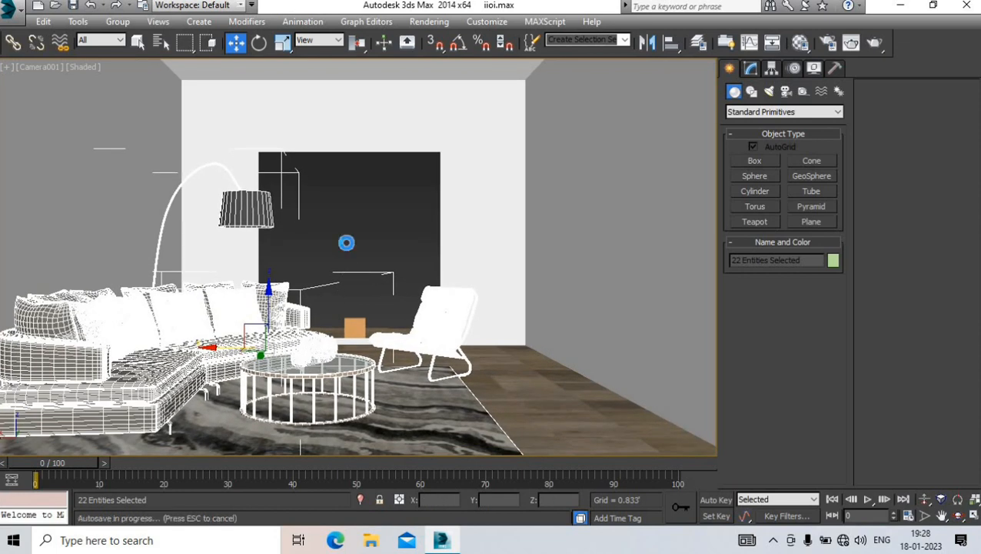
pyautogui.click(328, 218)
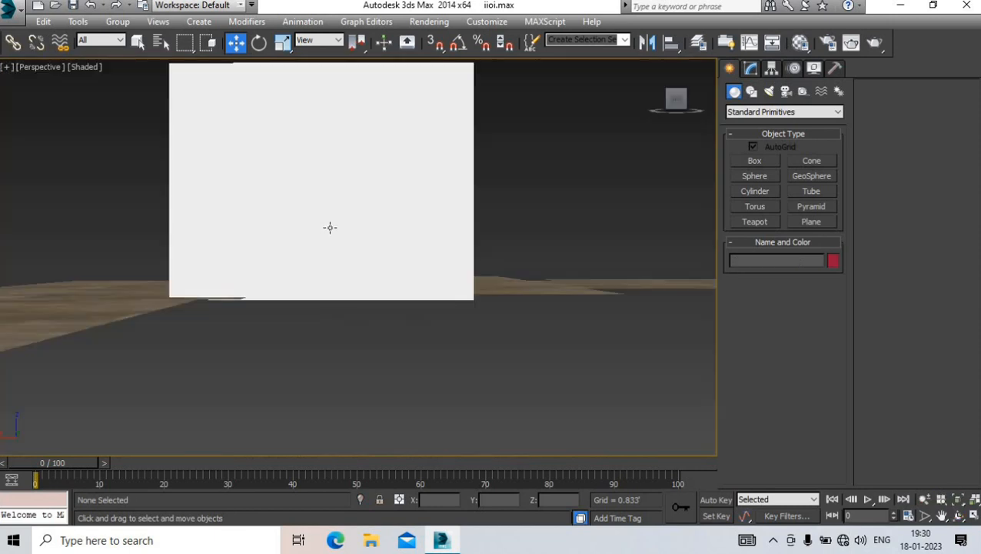
# Select all nine parts of the distant four-panel glass door and bring them beside the open end of the room
pyautogui.scroll(-10, 299, 259)
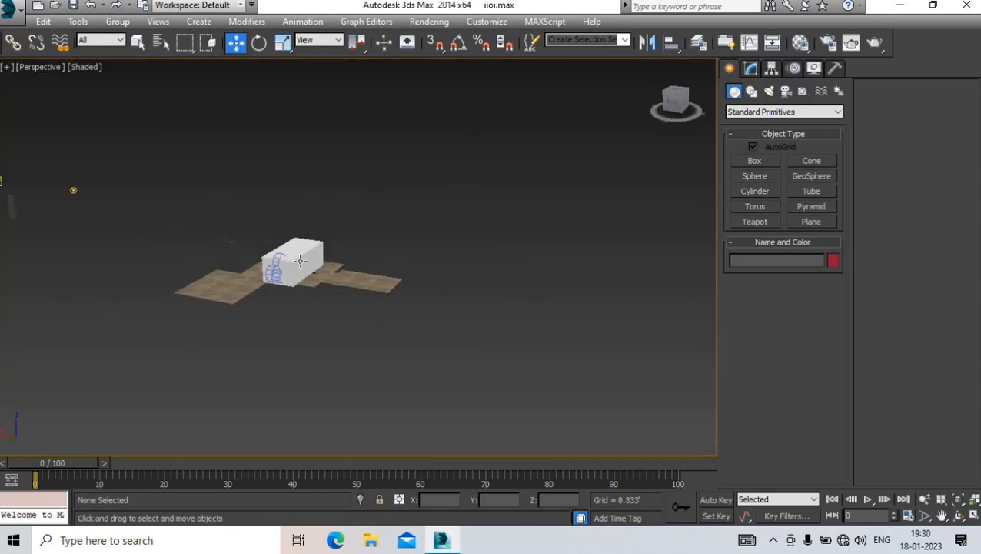
pyautogui.scroll(8, 94, 207)
pyautogui.click(167, 229)
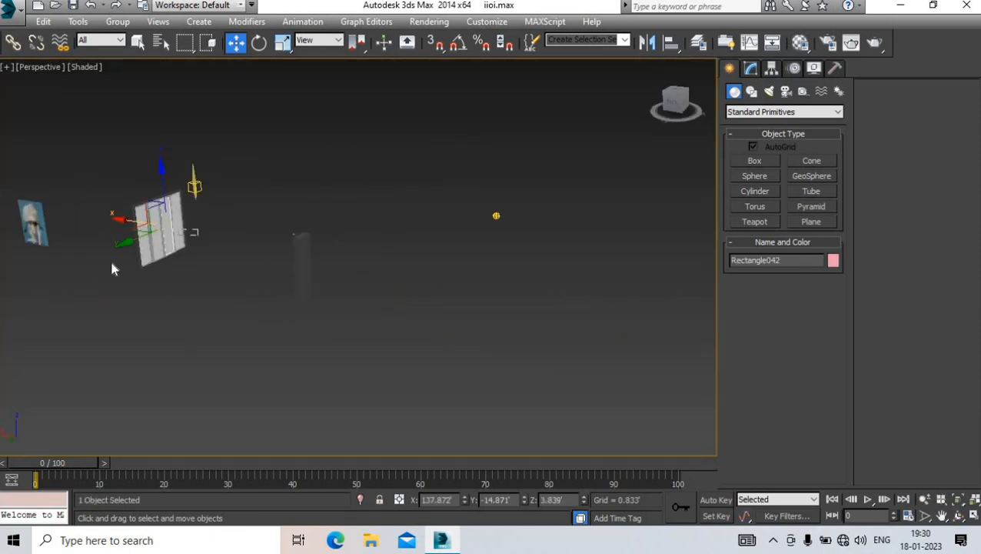
pyautogui.hotkey('ctrl', 'z')
pyautogui.scroll(-1, 117, 219)
pyautogui.hotkey('ctrl', 'z')
pyautogui.hotkey('ctrl', 'z')
pyautogui.scroll(-5, 129, 218)
pyautogui.scroll(-3, 234, 241)
pyautogui.moveTo(92, 256)
pyautogui.keyDown('alt'); pyautogui.mouseDown(button='middle')
pyautogui.moveTo(235, 241)
pyautogui.moveTo(91, 269)
pyautogui.mouseUp(button='middle'); pyautogui.keyUp('alt')
pyautogui.scroll(3, 23, 296)
pyautogui.moveTo(23, 295); pyautogui.dragTo(192, 293, button='middle')
pyautogui.scroll(2, 192, 292)
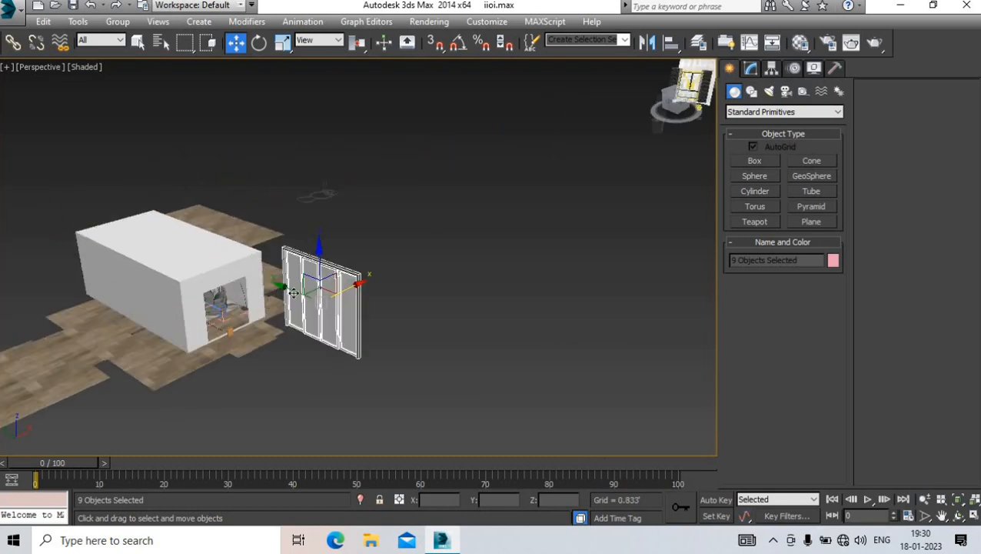
# Move the glass door to the corner of the room's open end and scale it down uniformly
pyautogui.moveTo(296, 292); pyautogui.dragTo(232, 278)
pyautogui.scroll(4, 242, 287)
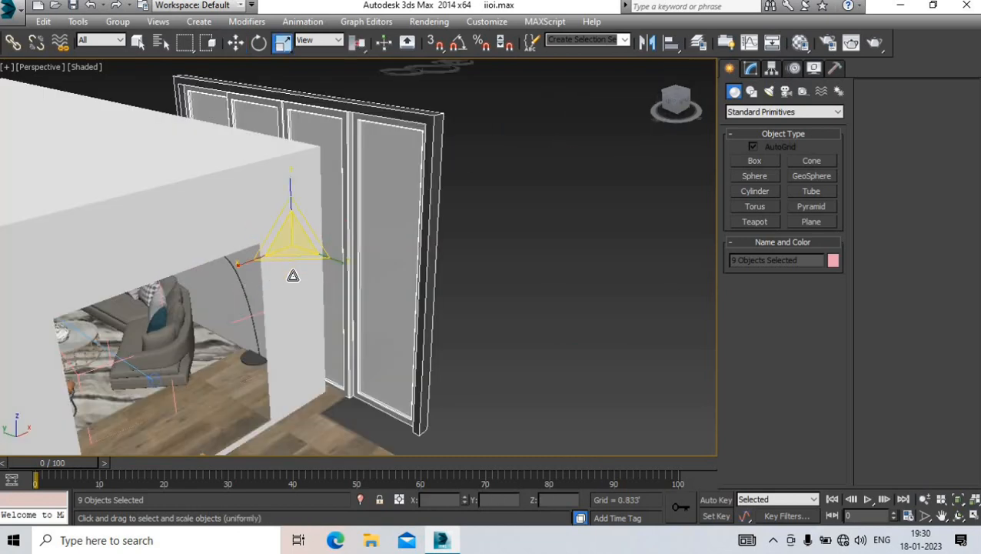
pyautogui.moveTo(293, 276); pyautogui.dragTo(352, 272)
# Undo the free rotation of the glass door and rotate it 90 degrees about Z with angle snap on
pyautogui.press('e')
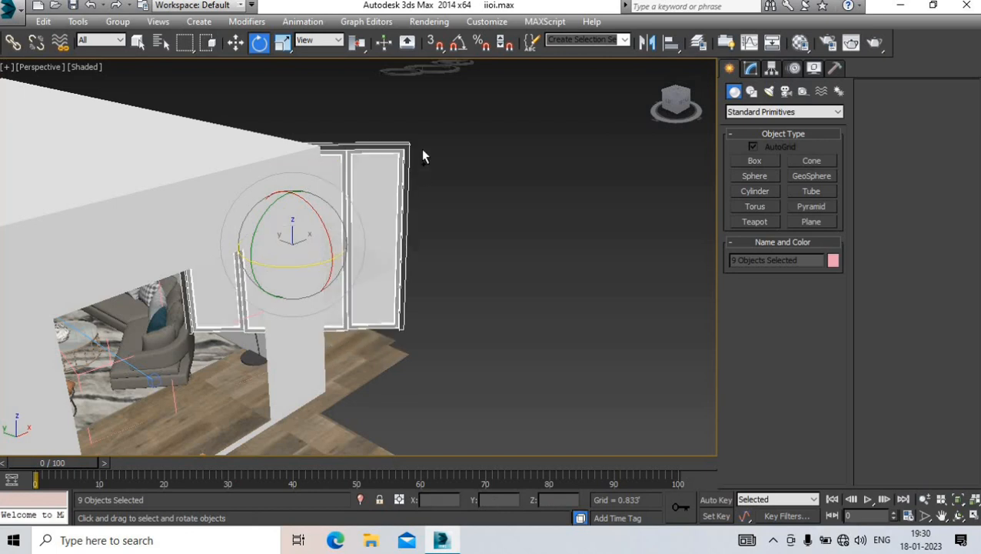
pyautogui.hotkey('ctrl', 'z')
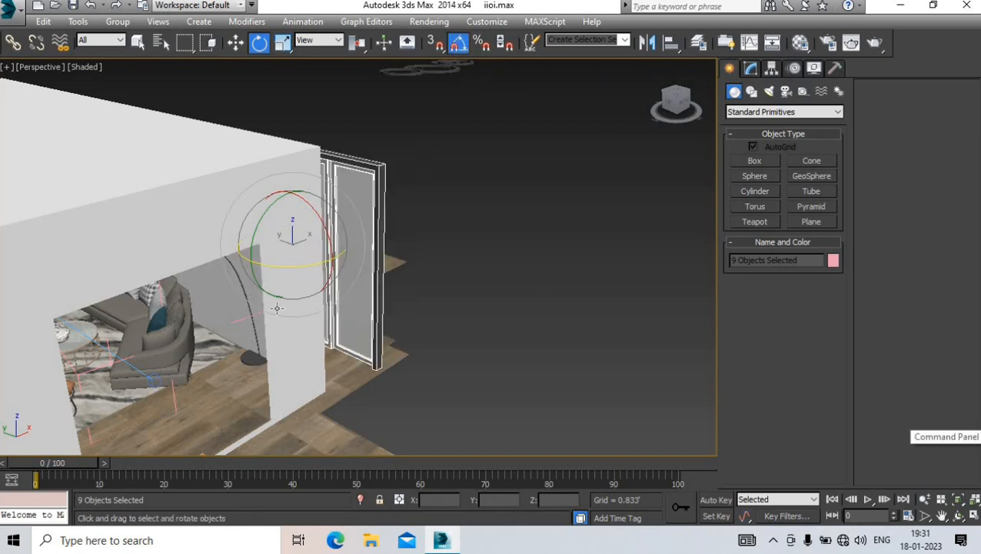
pyautogui.moveTo(291, 266); pyautogui.dragTo(348, 275)
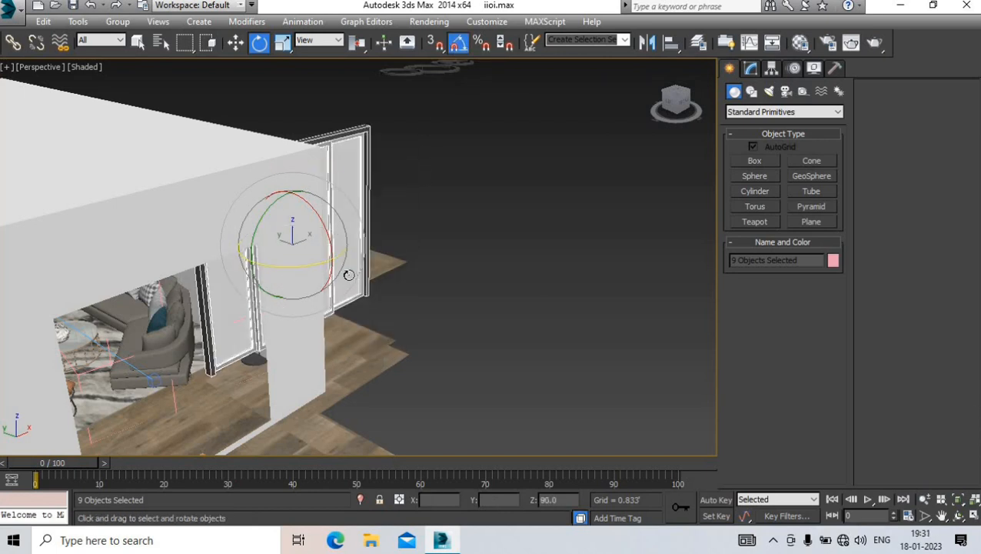
# Move the glass door onto the opening in the end wall and lower it to the floor in the camera view
pyautogui.moveTo(271, 236); pyautogui.dragTo(310, 268)
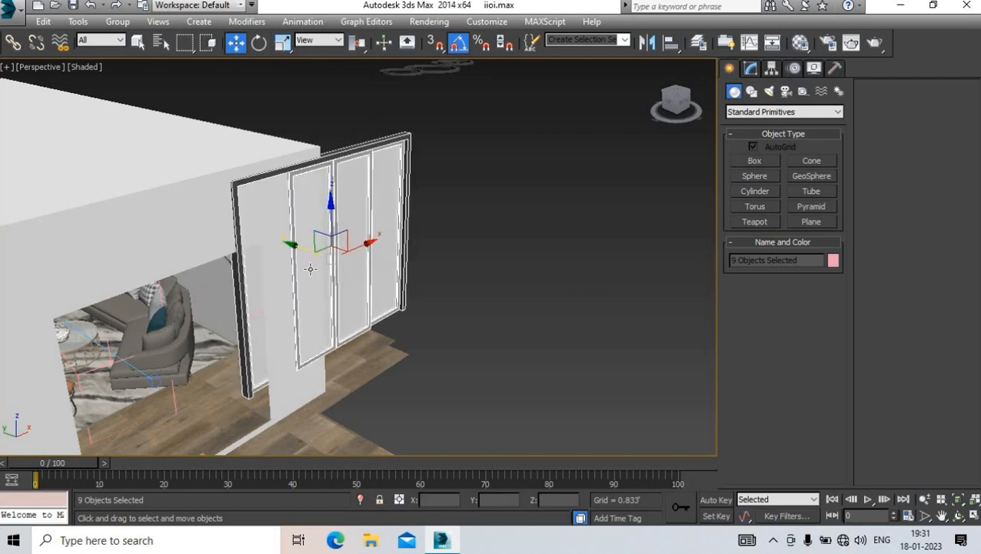
pyautogui.keyDown('alt'); pyautogui.moveTo(310, 268); pyautogui.dragTo(197, 319, button='middle'); pyautogui.keyUp('alt')
pyautogui.press('c')
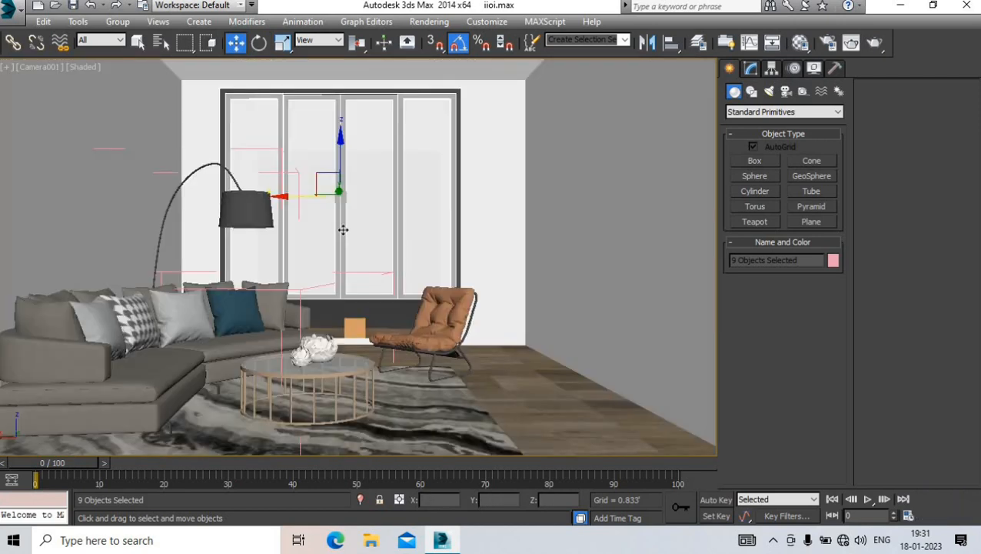
pyautogui.moveTo(341, 174); pyautogui.dragTo(342, 217)
# Fine-tune the glass door's height and isolate it together with the room shell
pyautogui.scroll(3, 348, 222)
pyautogui.keyDown('alt'); pyautogui.moveTo(348, 223); pyautogui.dragTo(324, 276, button='middle'); pyautogui.keyUp('alt')
pyautogui.moveTo(335, 236); pyautogui.dragTo(335, 219)
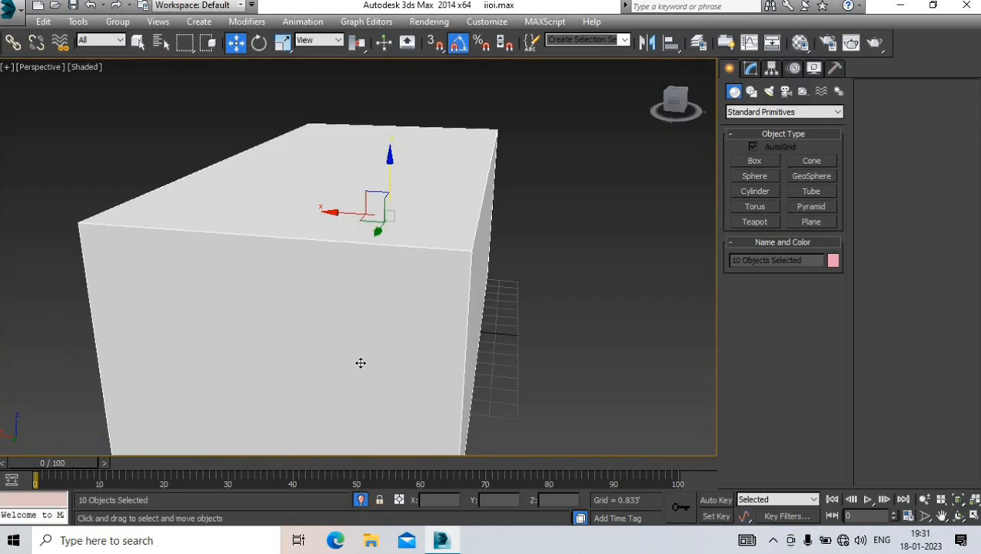
pyautogui.keyDown('alt'); pyautogui.moveTo(360, 363); pyautogui.dragTo(360, 226, button='middle'); pyautogui.keyUp('alt')
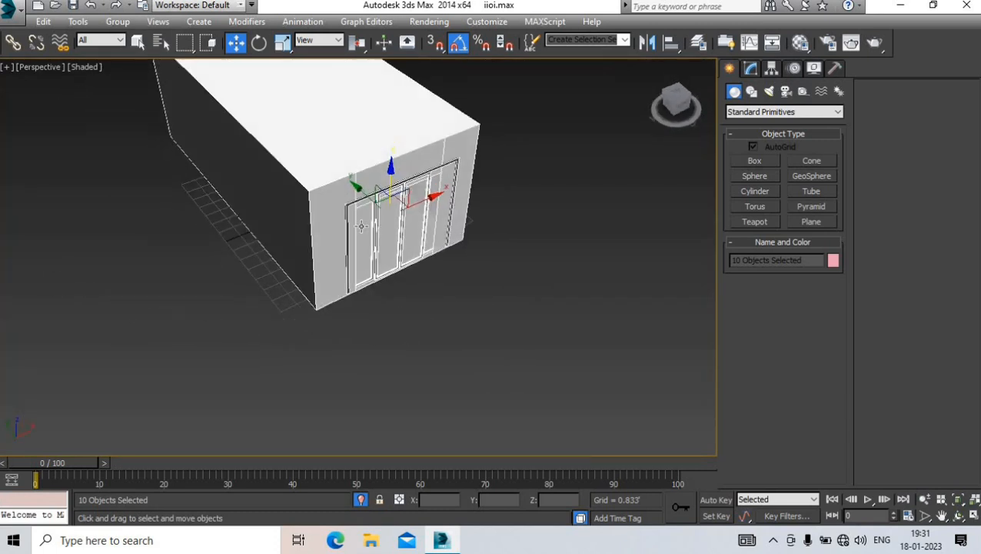
# Extrude the room shell's four end-wall polygons around the opening by 0.833' and pull them slightly back along Y
pyautogui.click(360, 194)
pyautogui.scroll(3, 360, 192)
pyautogui.click(751, 71)
pyautogui.click(797, 273)
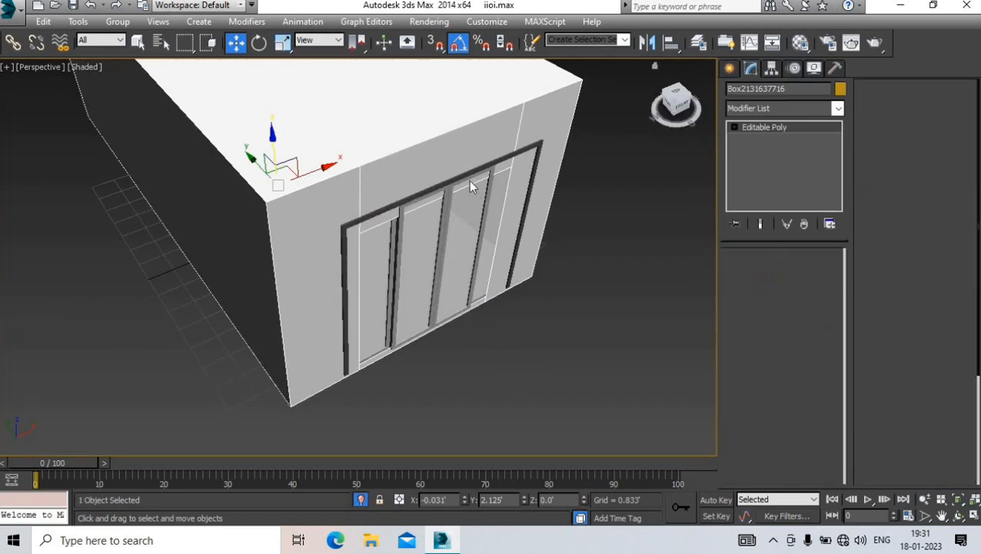
pyautogui.click(468, 180)
pyautogui.keyDown('ctrl'); pyautogui.click(318, 206); pyautogui.keyUp('ctrl')
pyautogui.keyDown('ctrl'); pyautogui.click(538, 121); pyautogui.keyUp('ctrl')
pyautogui.scroll(3, 486, 300)
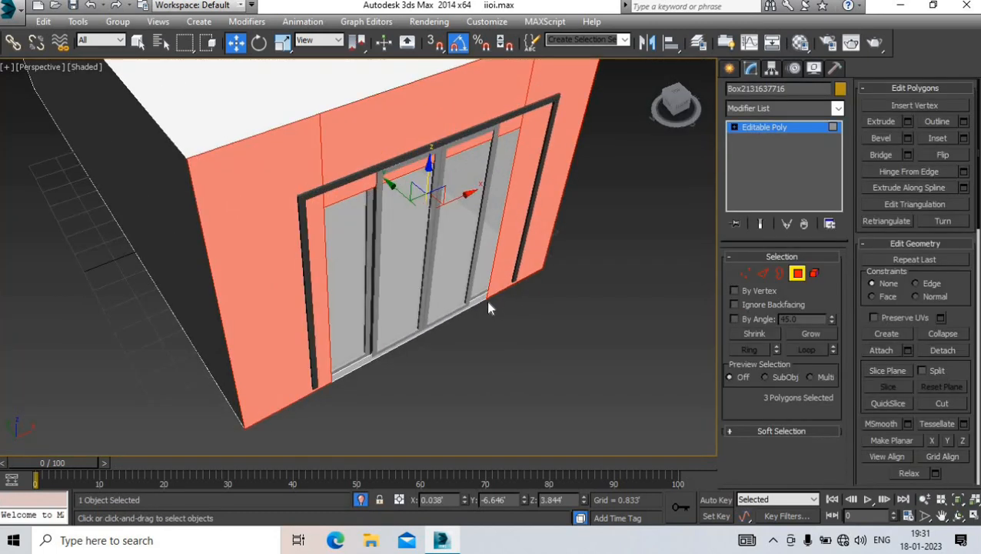
pyautogui.keyDown('ctrl'); pyautogui.click(477, 300); pyautogui.keyUp('ctrl')
pyautogui.click(908, 122)
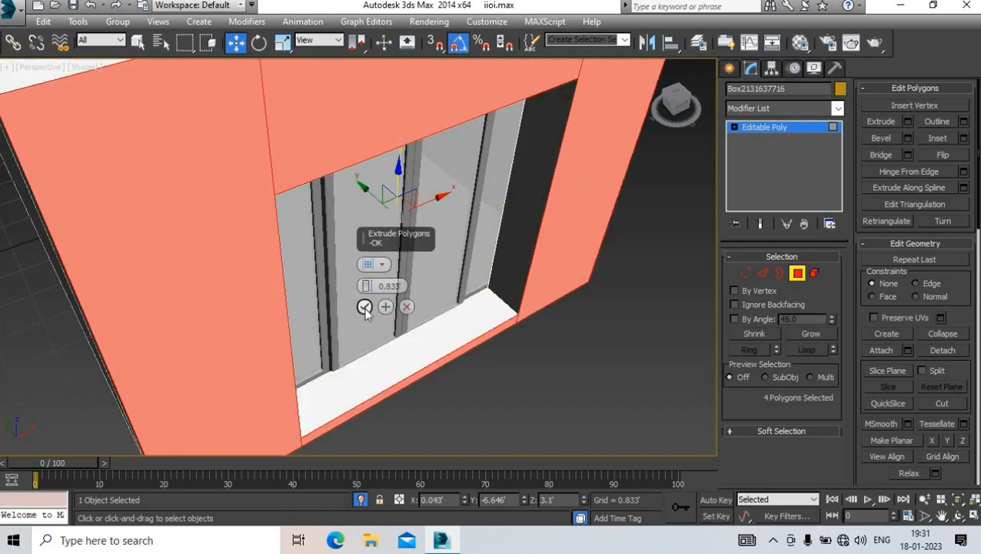
pyautogui.click(365, 307)
pyautogui.moveTo(409, 232); pyautogui.dragTo(396, 219)
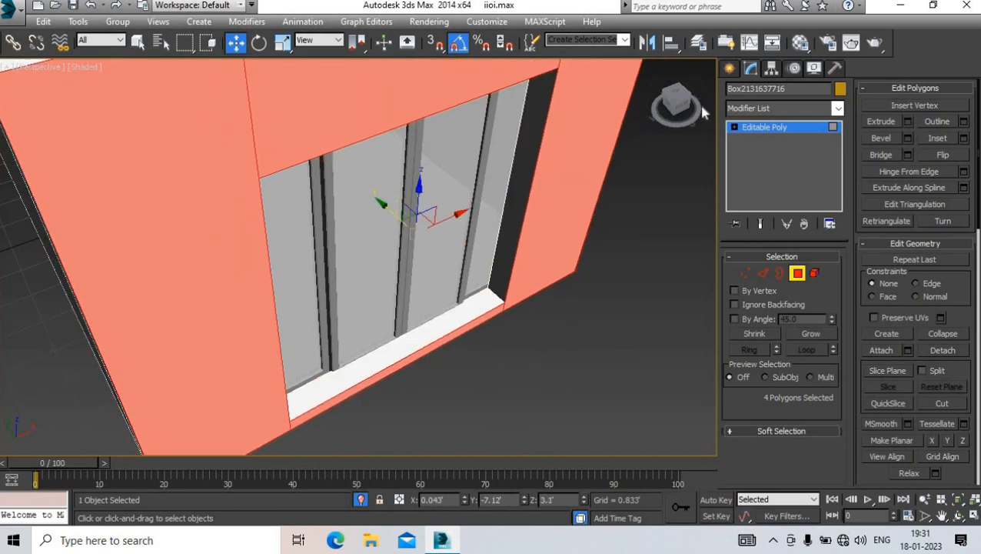
# Move the vertices on the right side of the wall opening along X to the door frame's outer edge in the camera view
pyautogui.click(729, 69)
pyautogui.keyDown('alt'); pyautogui.moveTo(455, 245); pyautogui.dragTo(493, 173, button='middle'); pyautogui.keyUp('alt')
pyautogui.press('c')
pyautogui.click(750, 69)
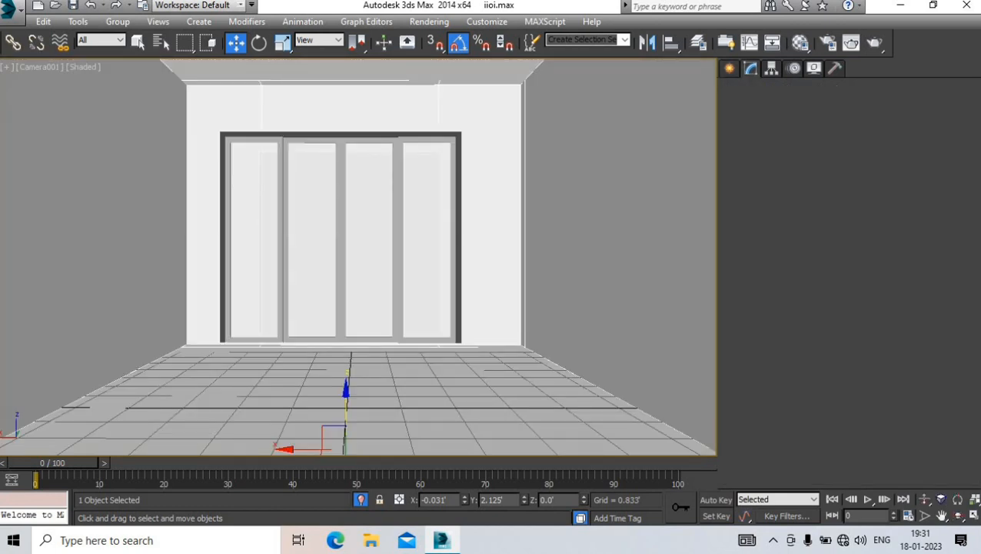
pyautogui.click(746, 273)
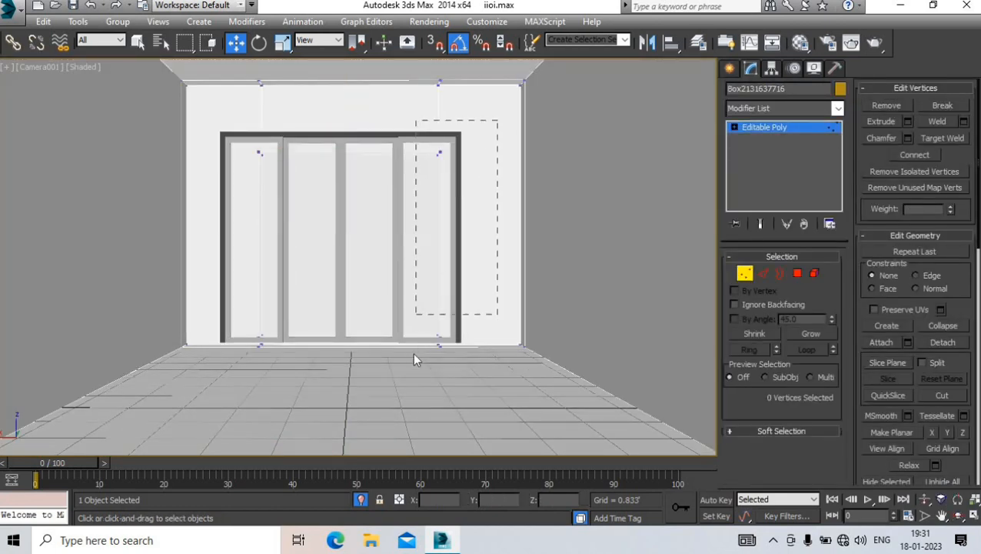
pyautogui.moveTo(407, 280); pyautogui.dragTo(415, 279)
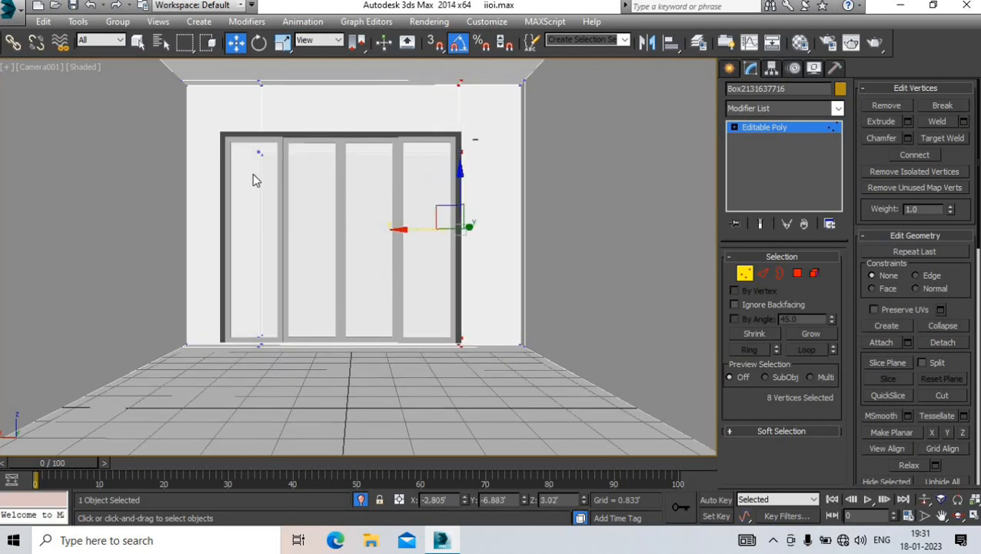
# Raise the opening's top vertices to the door frame's top and move its left-side vertices to the frame's left edge
pyautogui.moveTo(355, 124); pyautogui.dragTo(357, 114)
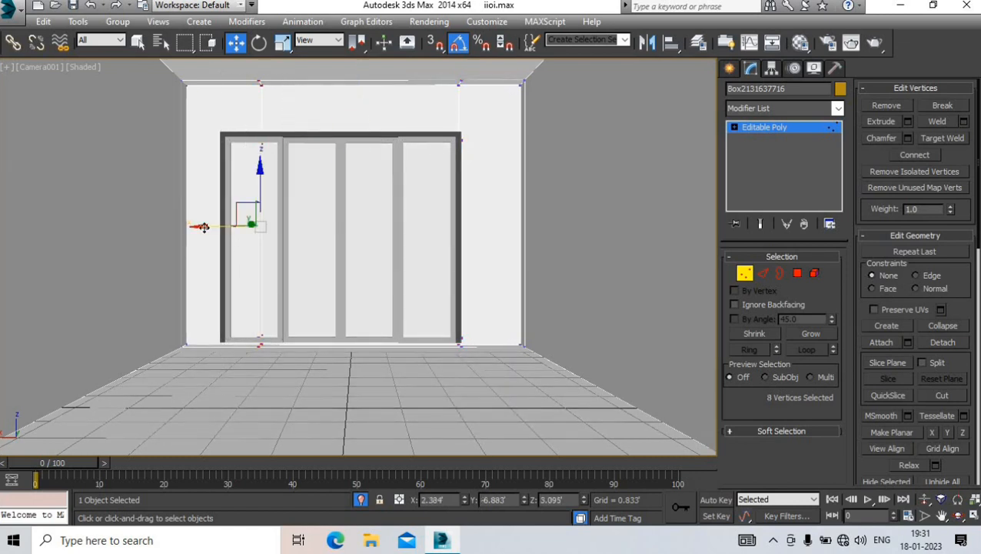
pyautogui.moveTo(203, 227); pyautogui.dragTo(184, 227)
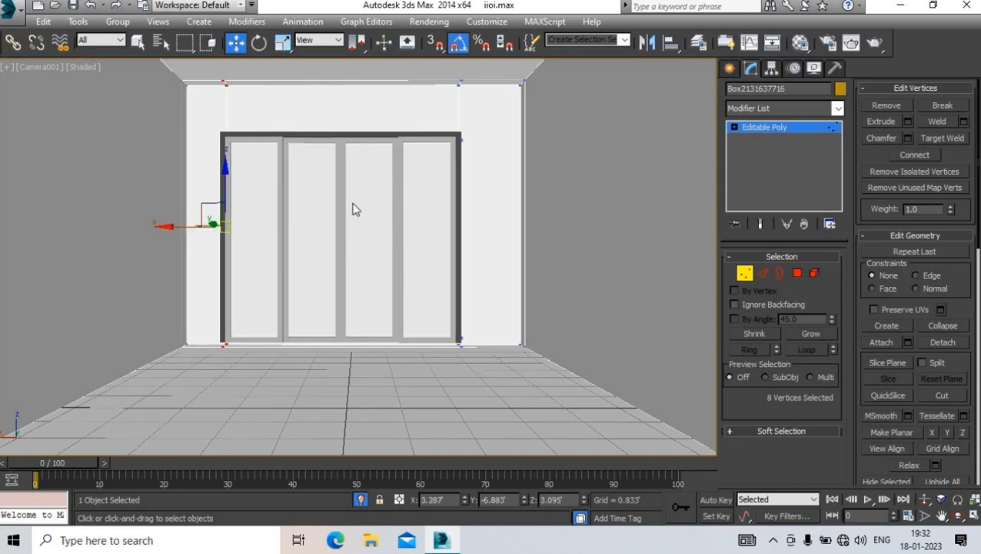
pyautogui.click(730, 69)
# Clear the selection and end the isolation to bring back the furniture and the wooden floor
pyautogui.click(395, 198)
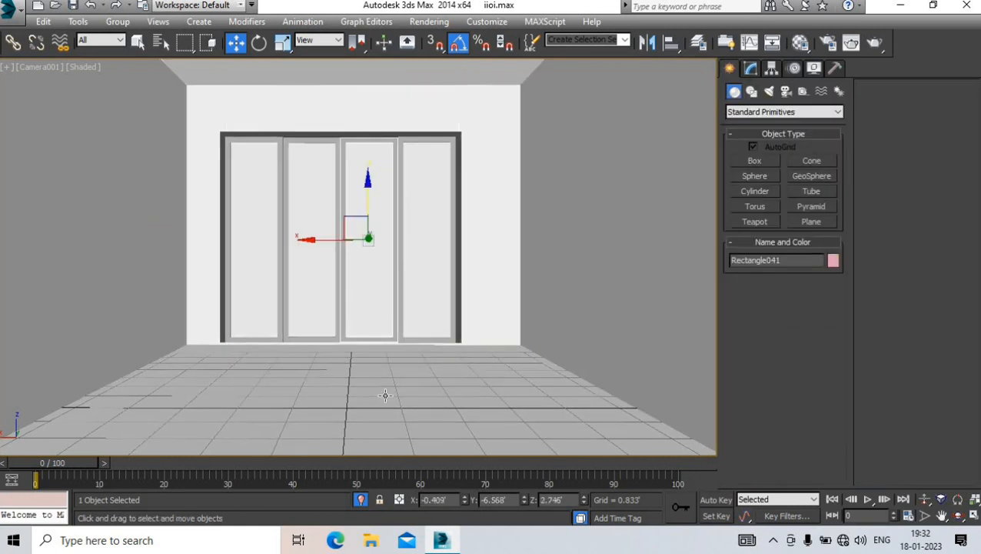
pyautogui.click(387, 362)
pyautogui.click(362, 500)
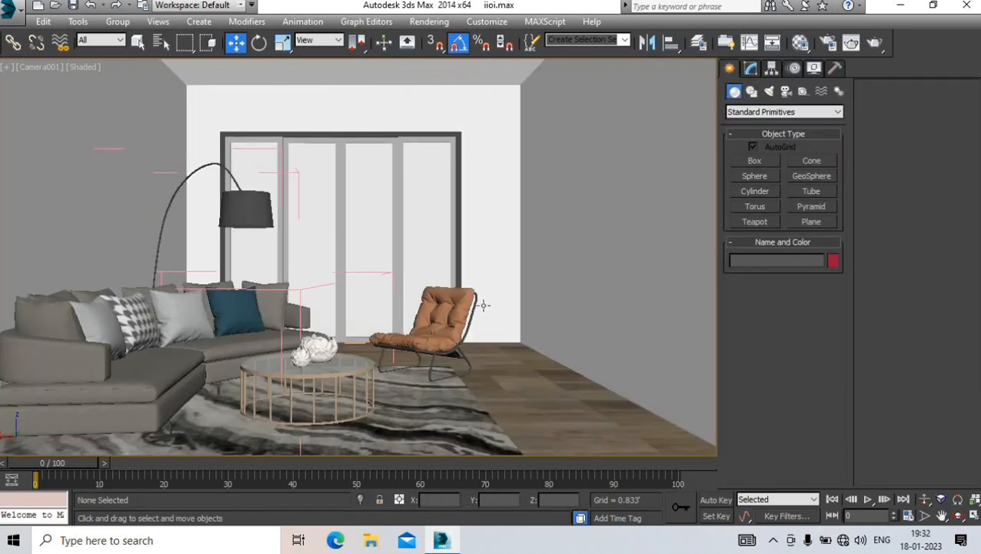
# Select the two curtain groups by the curved building backdrop, move them about -149.896' along X to the room and check the camera view
pyautogui.press('p')
pyautogui.scroll(-8, 355, 254)
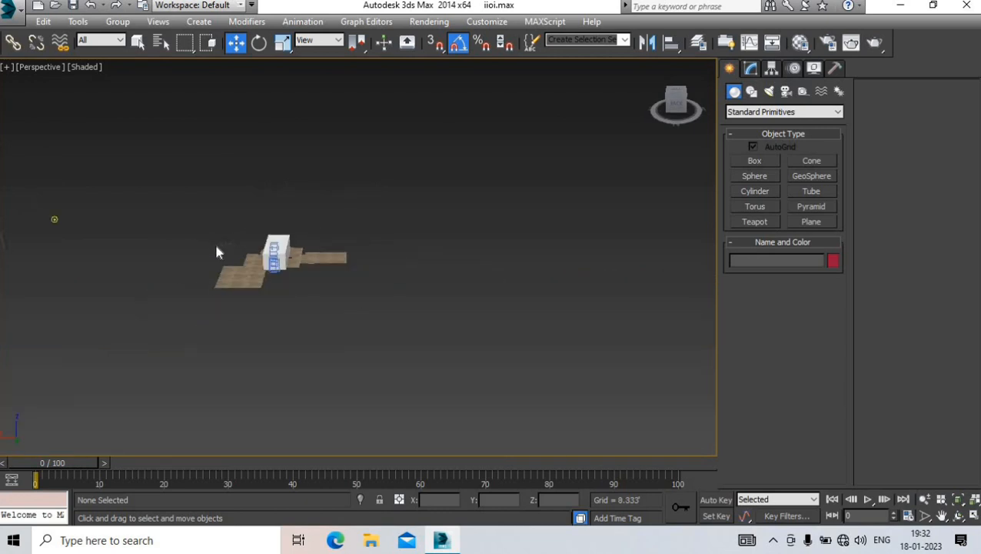
pyautogui.scroll(10, 216, 251)
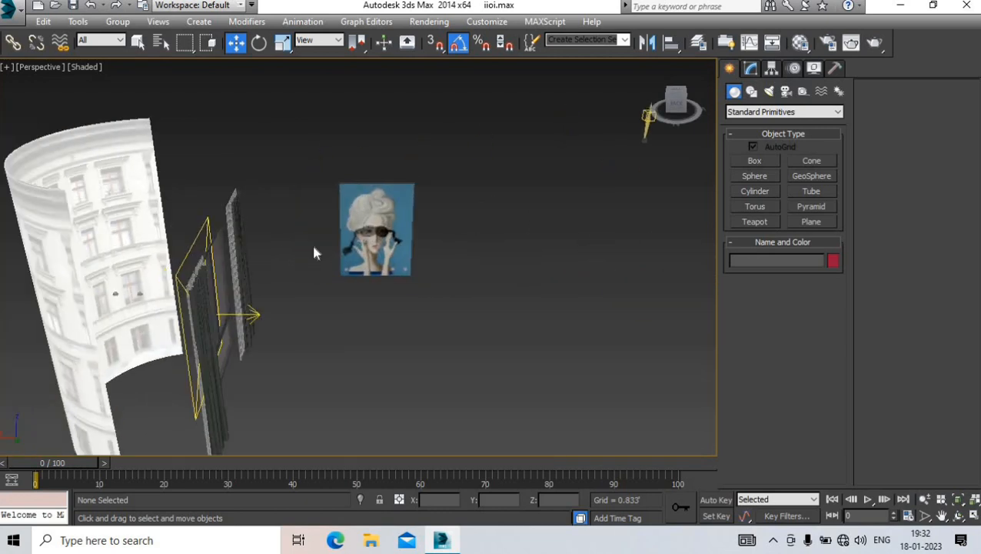
pyautogui.moveTo(231, 243); pyautogui.dragTo(161, 313, button='middle')
pyautogui.click(250, 237)
pyautogui.keyDown('ctrl'); pyautogui.click(146, 317); pyautogui.keyUp('ctrl')
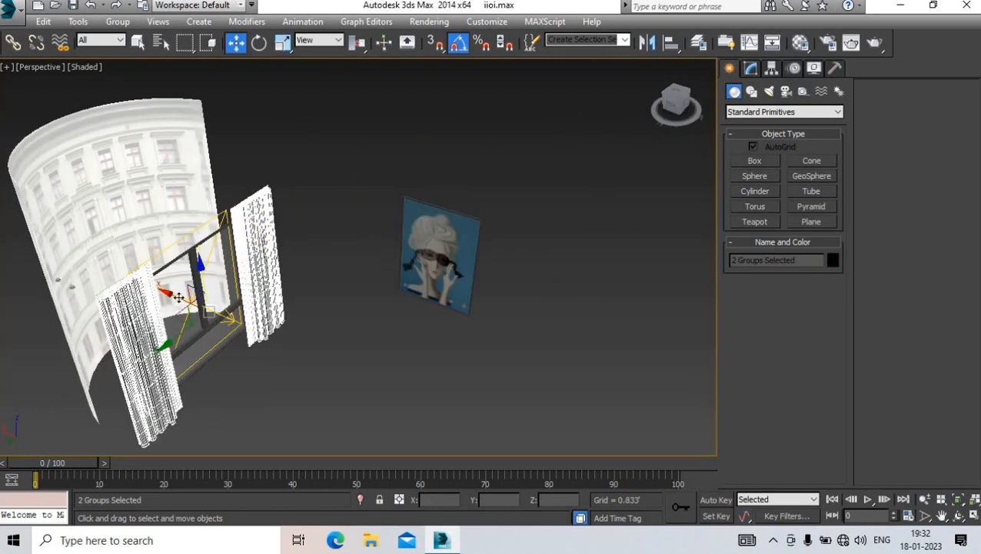
pyautogui.scroll(-8, 178, 297)
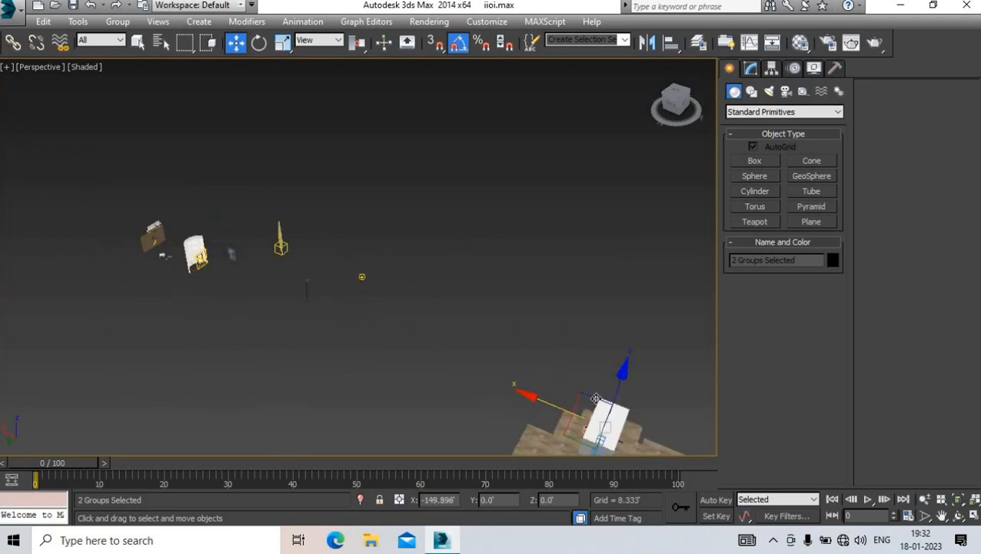
pyautogui.press('z')
pyautogui.press('c')
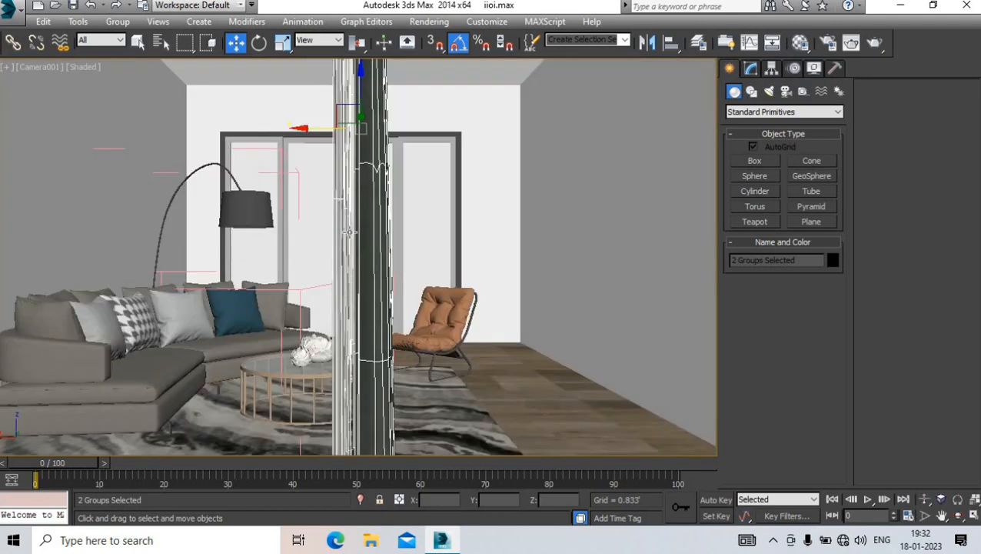
# Rotate the two curtain groups -90° about Z and move each curtain inward along X in front of the glass door
pyautogui.moveTo(312, 123); pyautogui.dragTo(291, 124)
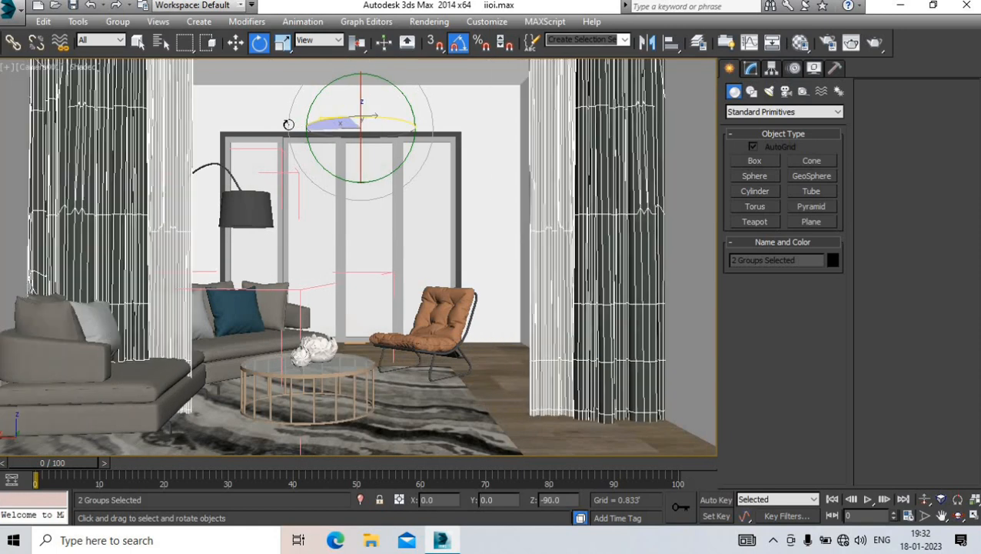
pyautogui.click(163, 134)
pyautogui.moveTo(54, 133); pyautogui.dragTo(182, 135)
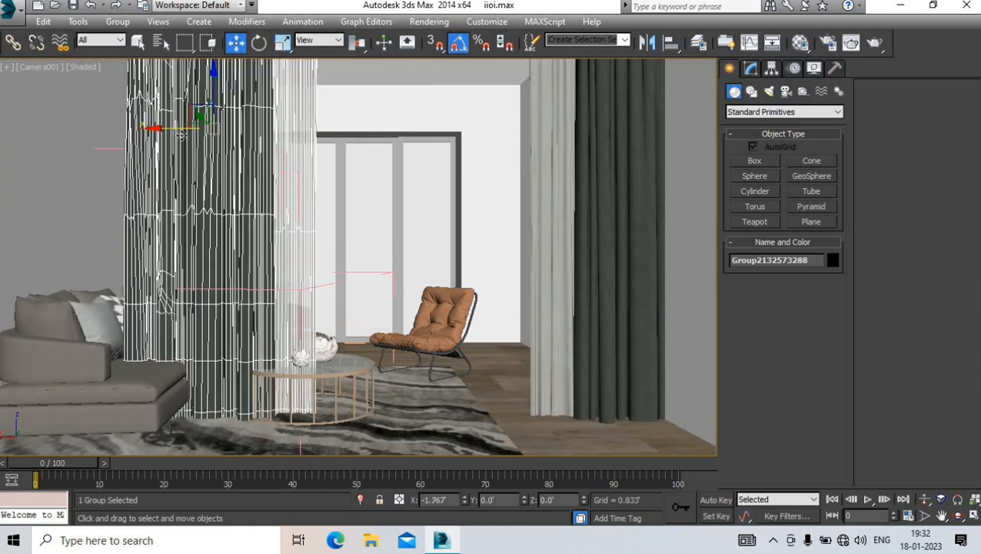
pyautogui.click(573, 189)
pyautogui.moveTo(584, 131); pyautogui.dragTo(432, 144)
# Select both curtain groups together and move them back to the wall with the glass door
pyautogui.keyDown('alt'); pyautogui.moveTo(368, 174); pyautogui.dragTo(306, 231, button='middle'); pyautogui.keyUp('alt')
pyautogui.click(263, 205)
pyautogui.keyDown('ctrl'); pyautogui.click(414, 192); pyautogui.keyUp('ctrl')
pyautogui.moveTo(331, 178); pyautogui.dragTo(400, 119)
pyautogui.moveTo(373, 117); pyautogui.dragTo(372, 221, button='middle')
# Scale both curtains down uniformly and adjust their height against the door wall
pyautogui.press('r')
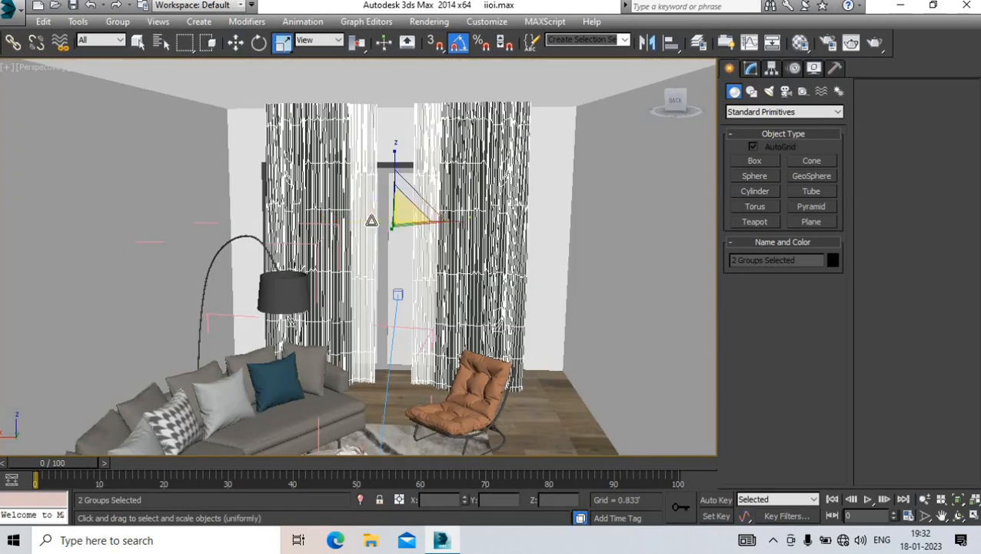
pyautogui.scroll(-3, 390, 223)
pyautogui.scroll(3, 400, 212)
pyautogui.moveTo(399, 212); pyautogui.dragTo(403, 257)
pyautogui.press('w')
pyautogui.keyDown('alt'); pyautogui.moveTo(403, 257); pyautogui.dragTo(394, 181, button='middle'); pyautogui.keyUp('alt')
pyautogui.moveTo(394, 181); pyautogui.dragTo(392, 222)
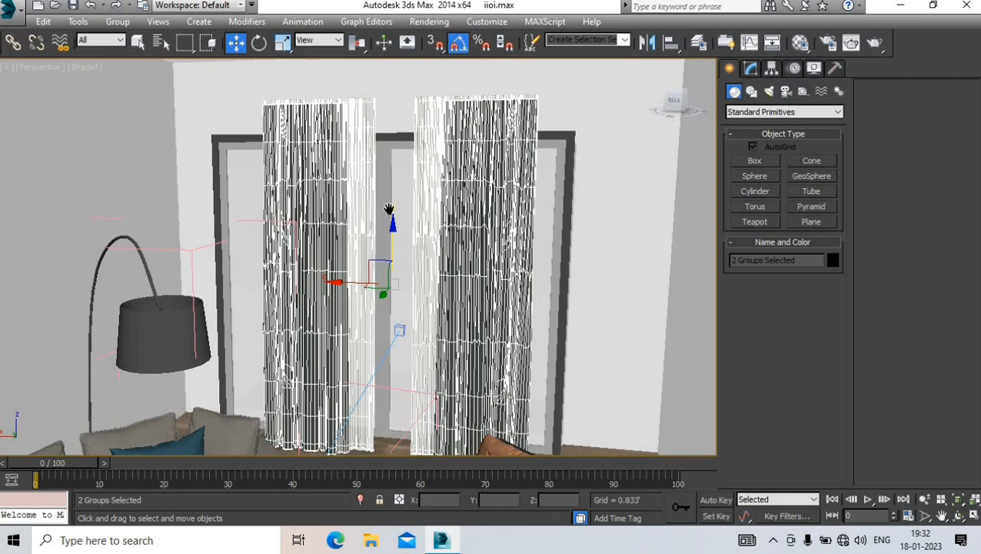
# Shift both curtains along X until the left curtain covers the left edge of the door frame
pyautogui.keyDown('alt'); pyautogui.moveTo(390, 209); pyautogui.dragTo(336, 243, button='middle'); pyautogui.keyUp('alt')
pyautogui.moveTo(334, 243); pyautogui.dragTo(247, 238)
pyautogui.moveTo(280, 243)
pyautogui.keyDown('alt'); pyautogui.mouseDown(button='middle')
pyautogui.moveTo(280, 266)
pyautogui.moveTo(283, 245)
pyautogui.mouseUp(button='middle'); pyautogui.keyUp('alt')
pyautogui.moveTo(295, 247); pyautogui.dragTo(312, 240)
pyautogui.keyDown('alt'); pyautogui.moveTo(311, 240); pyautogui.dragTo(302, 247, button='middle'); pyautogui.keyUp('alt')
pyautogui.moveTo(302, 247)
pyautogui.mouseDown()
pyautogui.moveTo(323, 230)
pyautogui.moveTo(289, 245)
pyautogui.mouseUp()
pyautogui.keyDown('alt'); pyautogui.moveTo(289, 245); pyautogui.dragTo(280, 232, button='middle'); pyautogui.keyUp('alt')
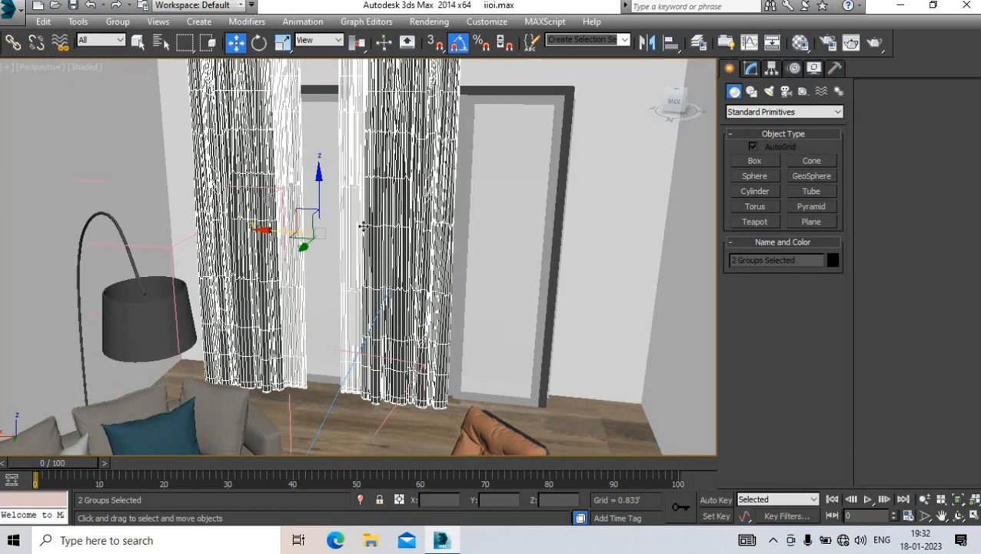
# Move the right curtain alone along X to the right edge of the glass door
pyautogui.click(366, 226)
pyautogui.moveTo(358, 235); pyautogui.dragTo(493, 236)
pyautogui.keyDown('alt'); pyautogui.moveTo(479, 189); pyautogui.dragTo(471, 238, button='middle'); pyautogui.keyUp('alt')
# Ungroup the right curtain and copy its sheer panel along X to cover the glass door
pyautogui.click(117, 21)
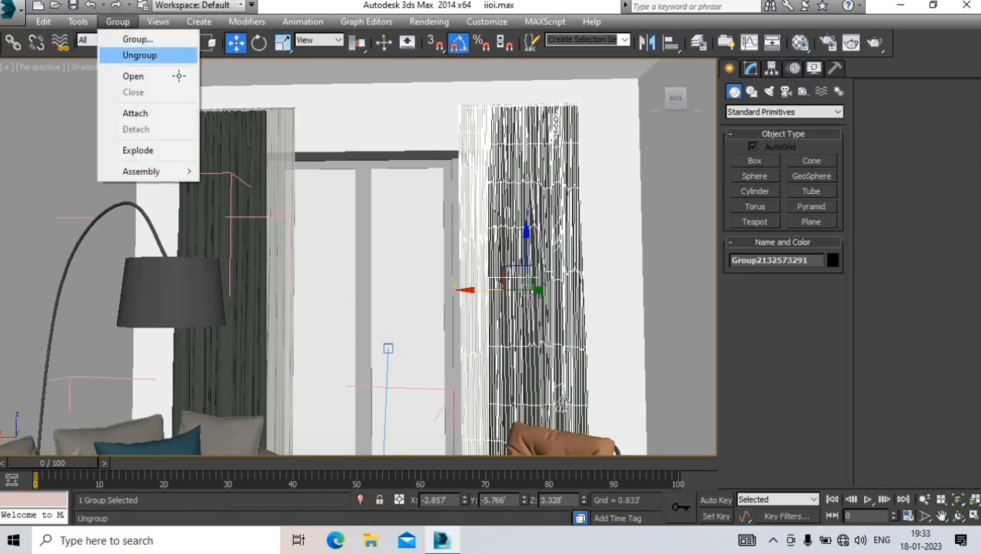
pyautogui.click(136, 55)
pyautogui.click(460, 286)
pyautogui.moveTo(457, 287); pyautogui.dragTo(351, 280)
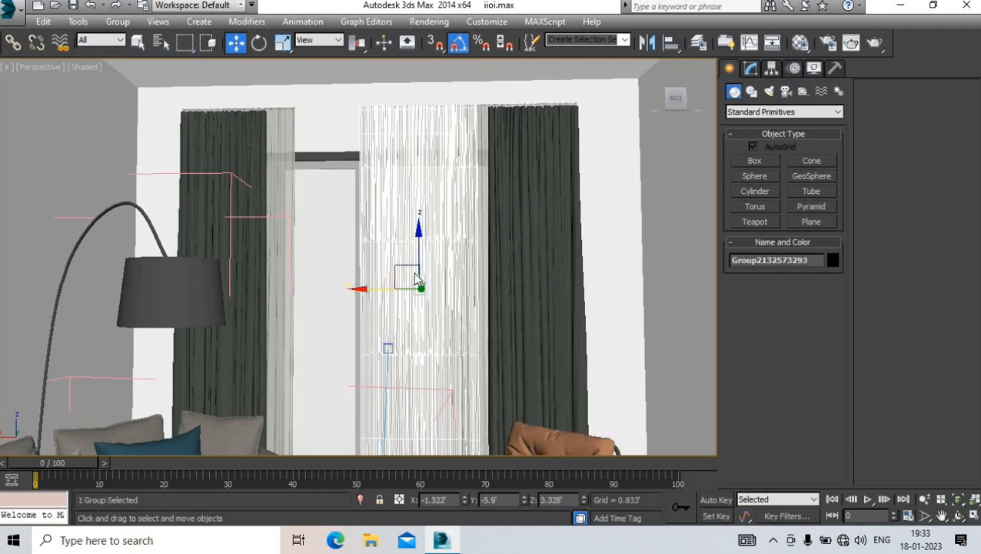
pyautogui.click(494, 329)
pyautogui.click(440, 286)
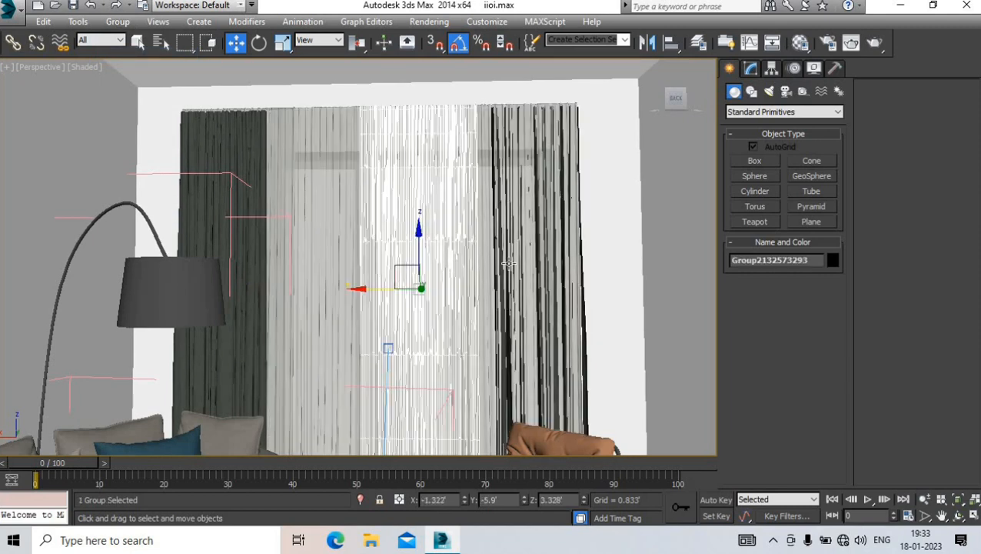
# Try deleting the dark curtain panel at the door's right side, restore it and reselect the middle sheer panel
pyautogui.click(527, 253)
pyautogui.press('Delete')
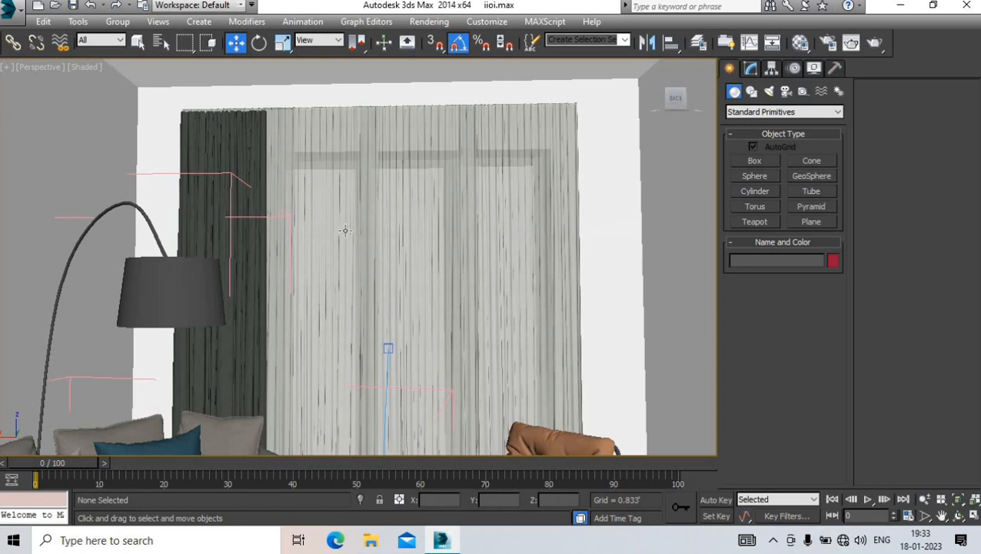
pyautogui.click(503, 229)
pyautogui.click(448, 276)
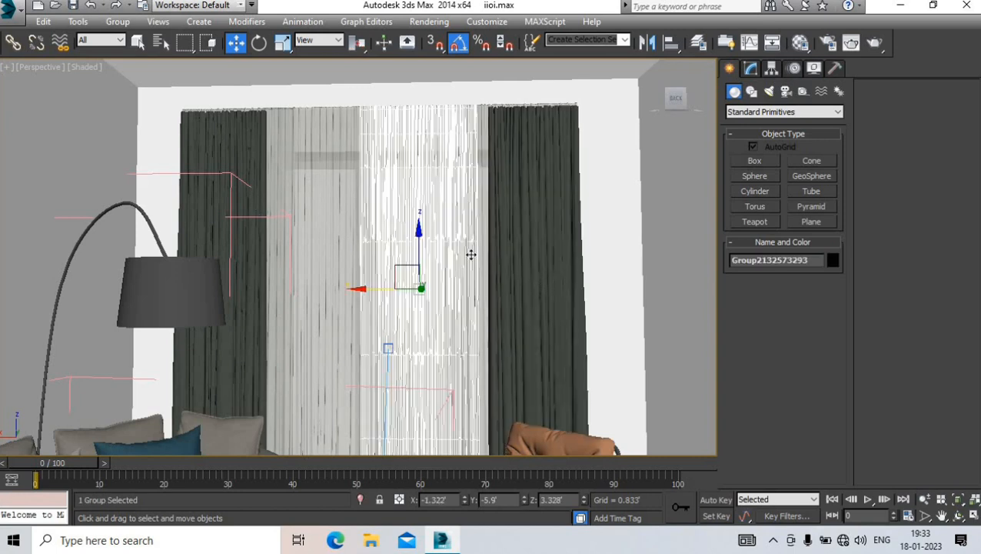
# Draw a long box about 9.6' wide and 0.93' long on the floor in front of the curtains
pyautogui.press('c')
pyautogui.click(753, 159)
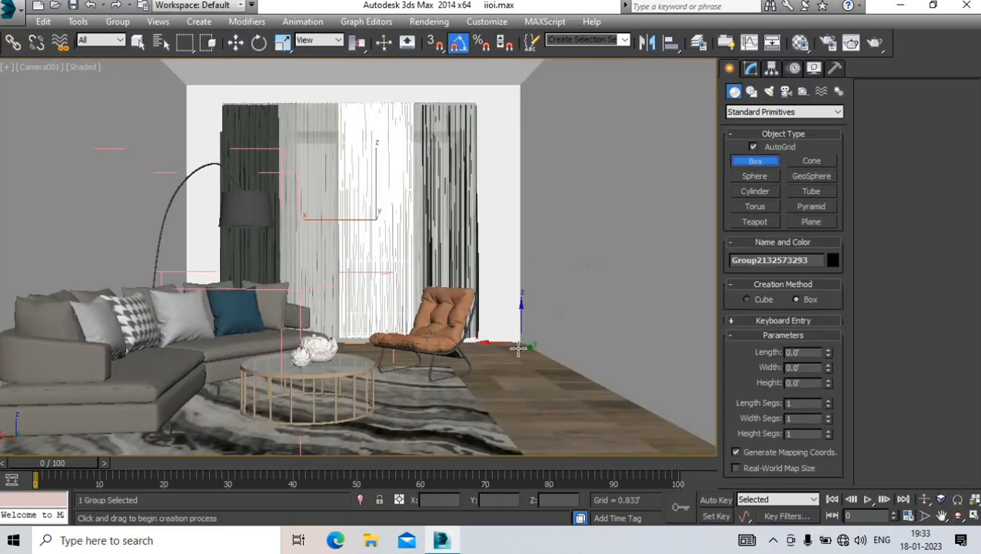
pyautogui.moveTo(470, 355); pyautogui.dragTo(547, 368)
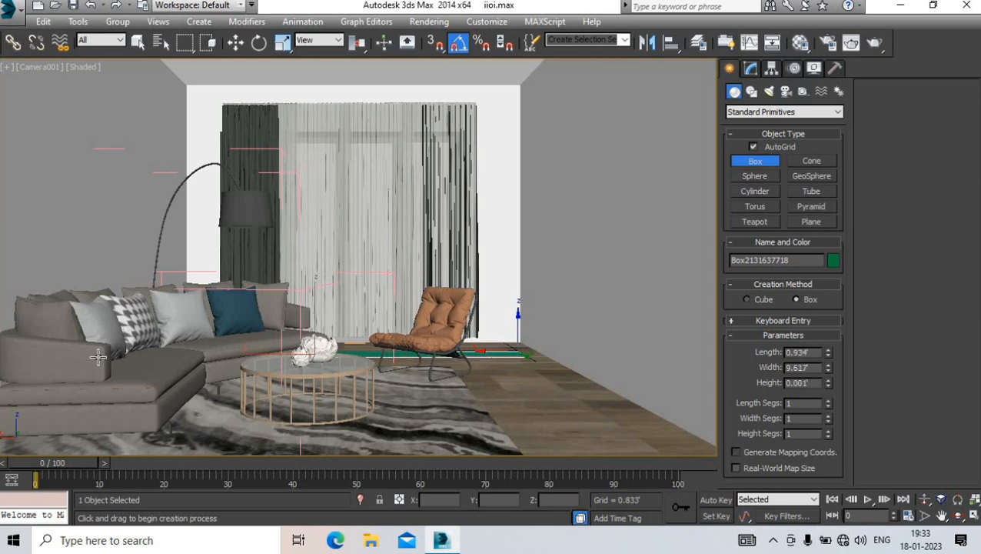
pyautogui.click(91, 307)
# Raise the box to the ceiling above the curtains and push it back to form a pelmet over their tops
pyautogui.click(235, 44)
pyautogui.moveTo(313, 308); pyautogui.dragTo(293, 89)
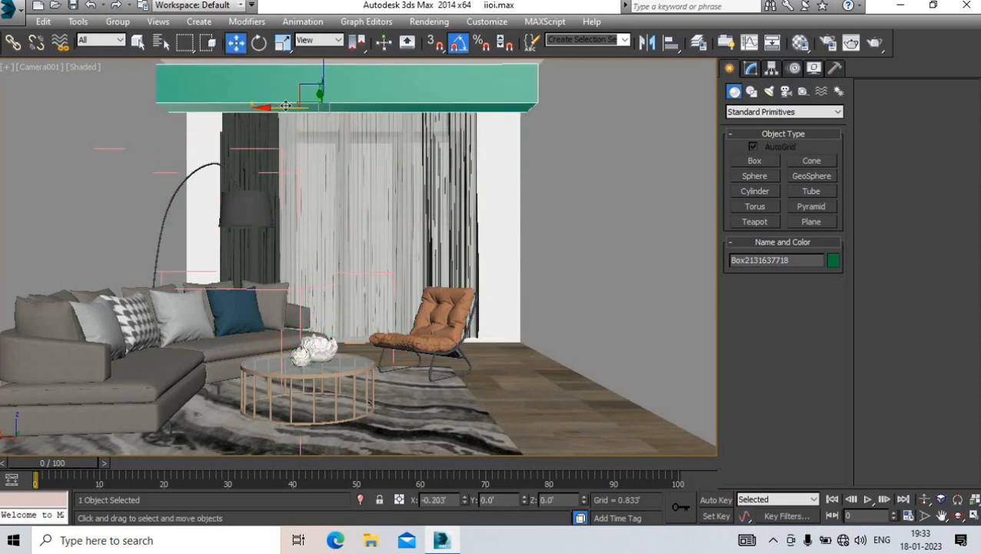
pyautogui.press('p')
pyautogui.moveTo(316, 132); pyautogui.dragTo(334, 163, button='middle')
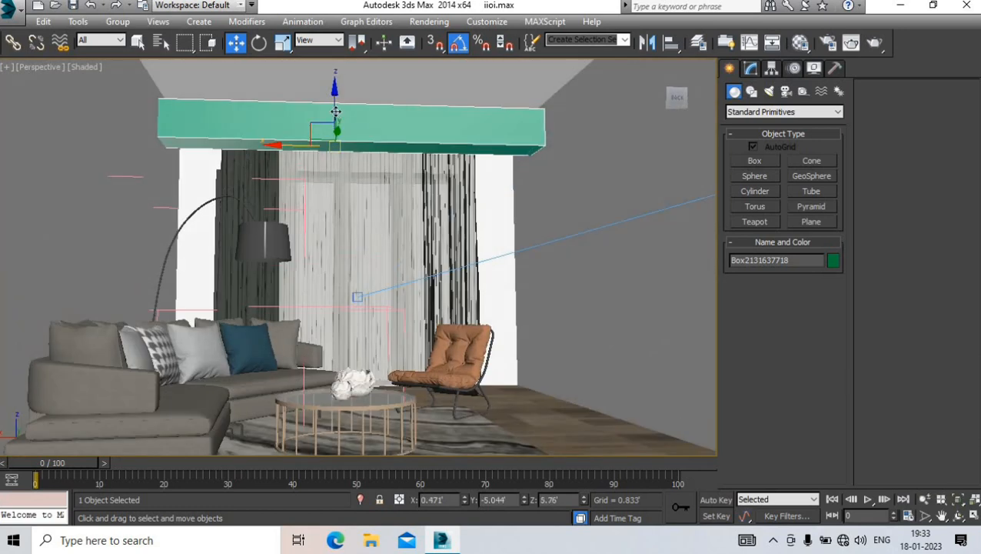
pyautogui.moveTo(337, 113)
pyautogui.mouseDown()
pyautogui.moveTo(336, 96)
pyautogui.moveTo(330, 123)
pyautogui.moveTo(341, 120)
pyautogui.mouseUp()
pyautogui.scroll(3, 335, 96)
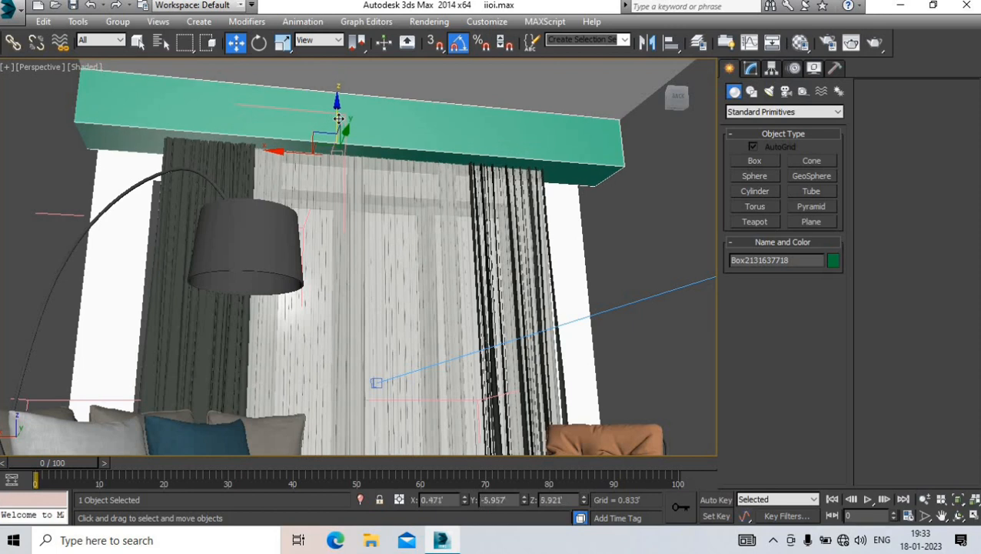
pyautogui.press('r')
pyautogui.keyDown('alt'); pyautogui.moveTo(341, 125); pyautogui.dragTo(340, 143, button='middle'); pyautogui.keyUp('alt')
pyautogui.press('w')
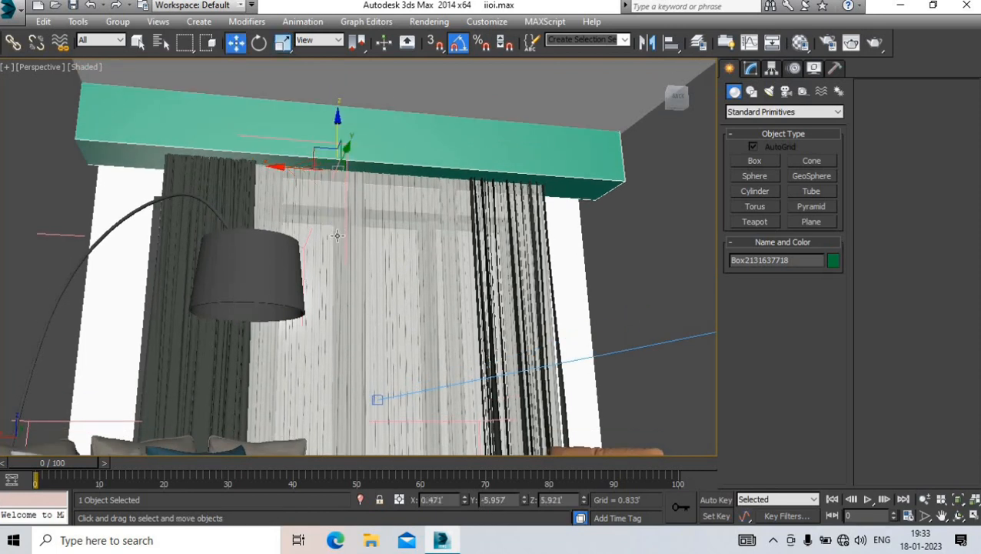
# Assign the white VRayMtl Material #24 to the box above the curtains
pyautogui.press('c')
pyautogui.click(800, 43)
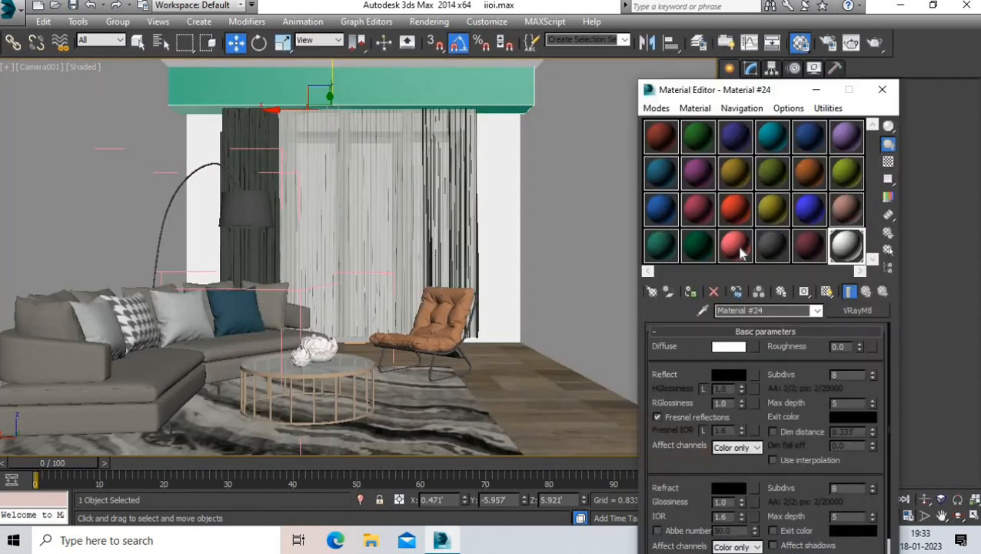
pyautogui.click(693, 293)
pyautogui.click(882, 89)
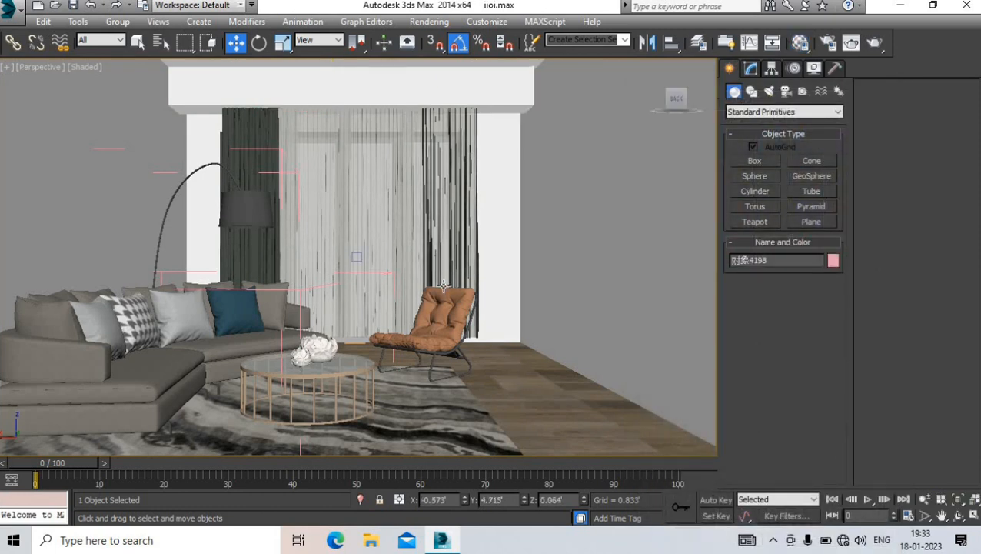
# Delete the white panel and the ledge in front of the top of the distant wood-panelled TV wall
pyautogui.scroll(-5, 443, 286)
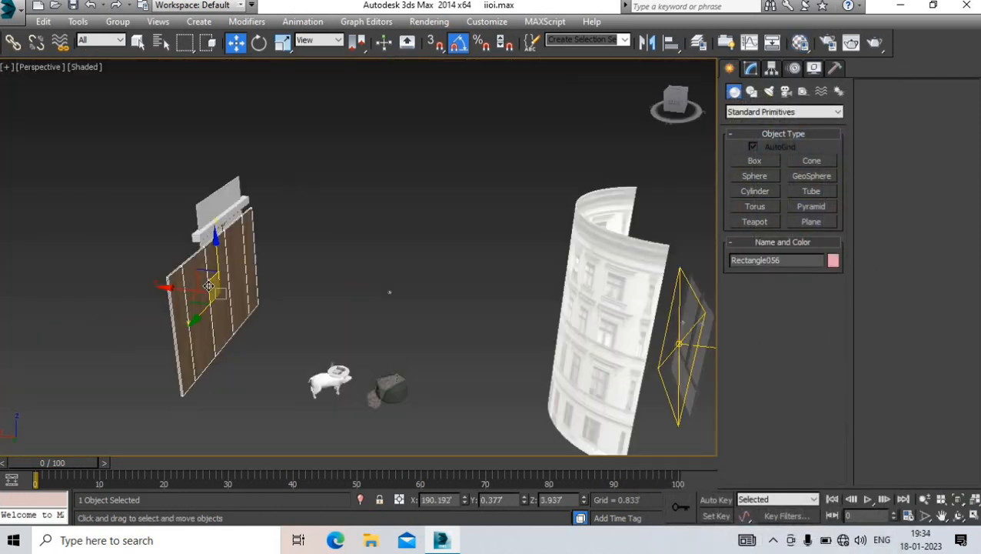
pyautogui.moveTo(283, 271); pyautogui.dragTo(235, 288, button='middle')
pyautogui.click(244, 192)
pyautogui.press('z')
pyautogui.keyDown('alt'); pyautogui.moveTo(245, 199); pyautogui.dragTo(281, 195, button='middle'); pyautogui.keyUp('alt')
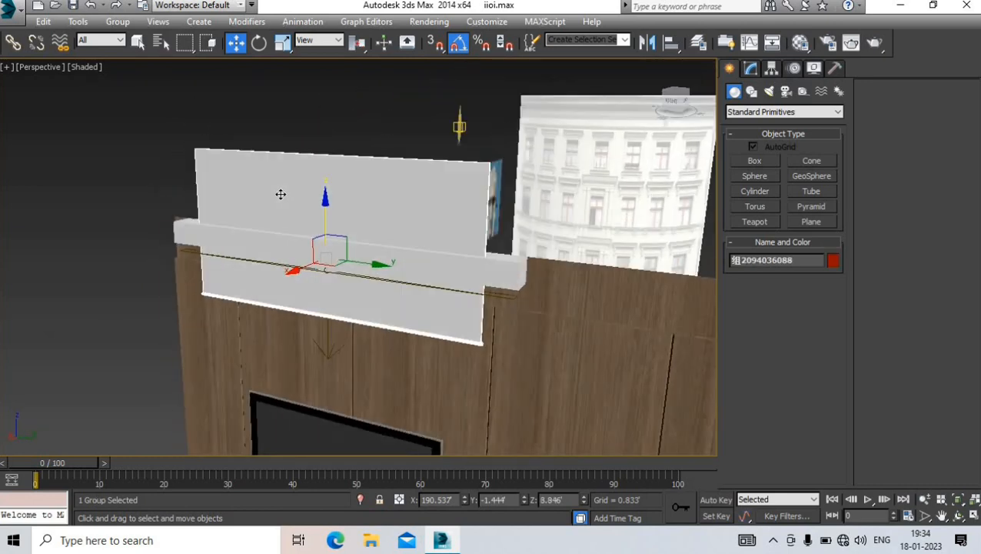
pyautogui.press('Delete')
pyautogui.click(306, 244)
pyautogui.press('Delete')
# Delete the strip light running along the upper part of the wood-panelled TV wall
pyautogui.click(303, 265)
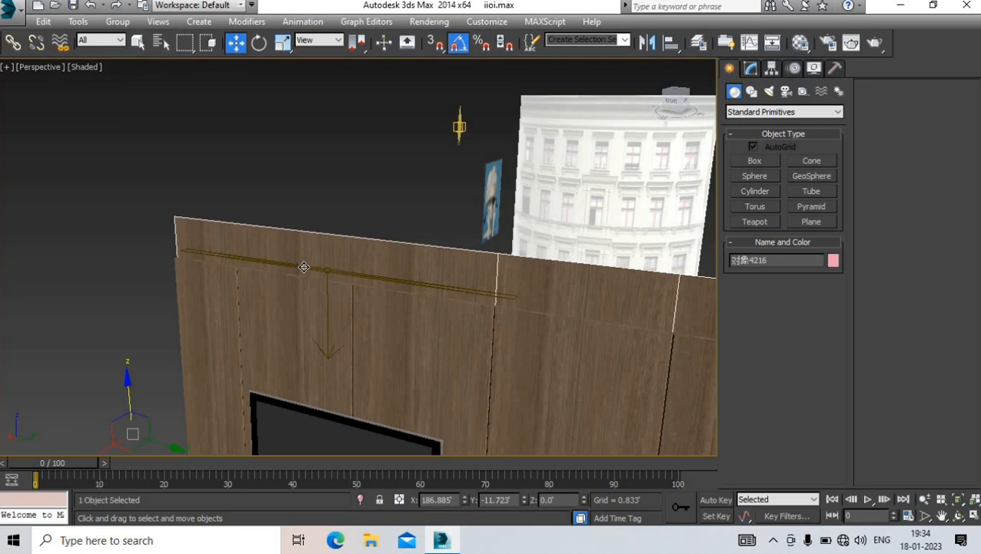
pyautogui.click(303, 265)
pyautogui.keyDown('alt'); pyautogui.moveTo(304, 265); pyautogui.dragTo(321, 221, button='middle'); pyautogui.keyUp('alt')
pyautogui.press('Delete')
pyautogui.click(301, 258)
# Move the decorated shelf unit along the wood-panelled wall to the right side of the TV and clear the selection
pyautogui.scroll(-4, 321, 222)
pyautogui.moveTo(368, 200); pyautogui.dragTo(551, 177)
pyautogui.scroll(-4, 227, 332)
pyautogui.scroll(4, 578, 147)
pyautogui.click(577, 148)
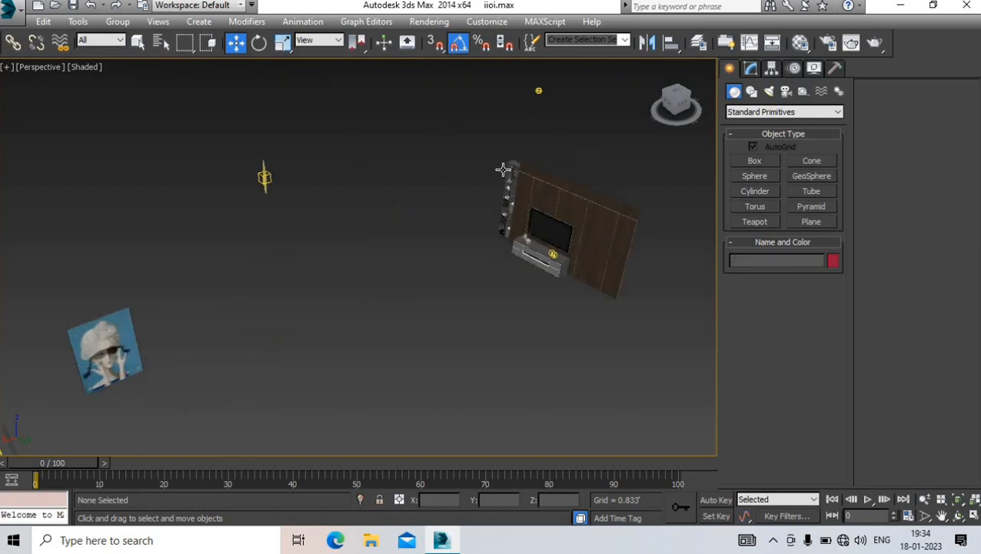
pyautogui.keyDown('alt'); pyautogui.moveTo(504, 170); pyautogui.dragTo(426, 175, button='middle'); pyautogui.keyUp('alt')
pyautogui.scroll(1, 427, 175)
pyautogui.click(350, 173)
pyautogui.keyDown('alt'); pyautogui.moveTo(351, 173); pyautogui.dragTo(377, 218, button='middle'); pyautogui.keyUp('alt')
pyautogui.moveTo(378, 219); pyautogui.dragTo(497, 244)
pyautogui.scroll(1, 446, 262)
pyautogui.press('z')
pyautogui.scroll(-3, 354, 283)
pyautogui.moveTo(329, 300); pyautogui.dragTo(327, 309)
pyautogui.click(313, 294)
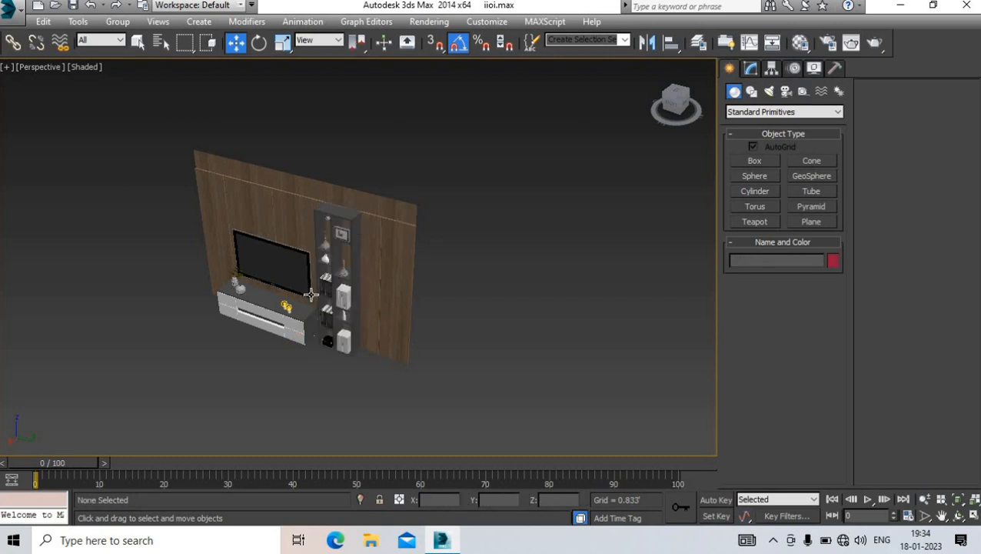
# Select the whole TV wall set with its panels, TV, cabinet and shelves and move it into the living room
pyautogui.keyDown('alt'); pyautogui.moveTo(312, 294); pyautogui.dragTo(338, 294, button='middle'); pyautogui.keyUp('alt')
pyautogui.scroll(2, 338, 294)
pyautogui.scroll(-6, 337, 293)
pyautogui.moveTo(449, 201); pyautogui.dragTo(263, 319)
pyautogui.click(408, 231)
pyautogui.moveTo(407, 228); pyautogui.dragTo(263, 323)
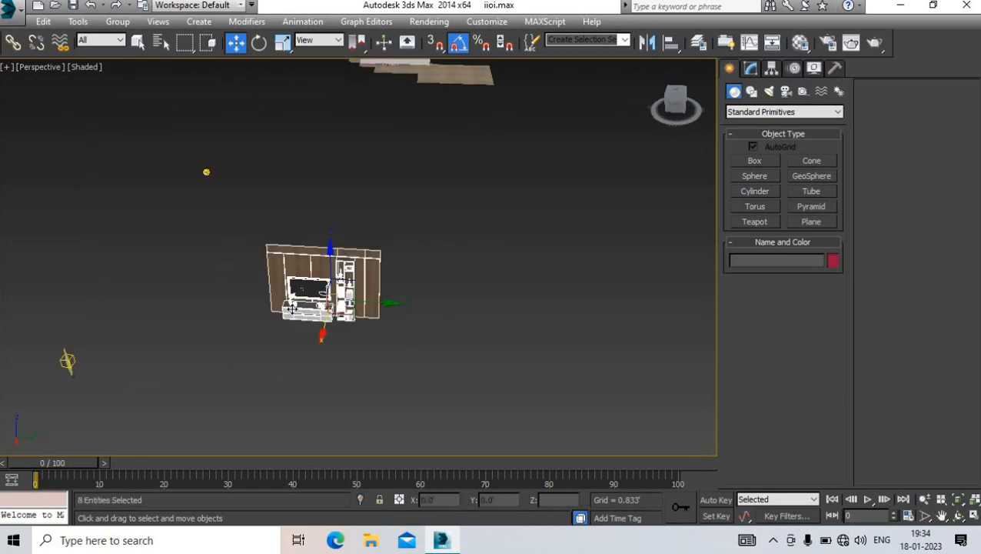
pyautogui.keyDown('alt'); pyautogui.moveTo(263, 323); pyautogui.dragTo(243, 326, button='middle'); pyautogui.keyUp('alt')
pyautogui.scroll(-6, 244, 325)
pyautogui.moveTo(239, 334); pyautogui.dragTo(325, 246)
pyautogui.press('c')
pyautogui.press('p')
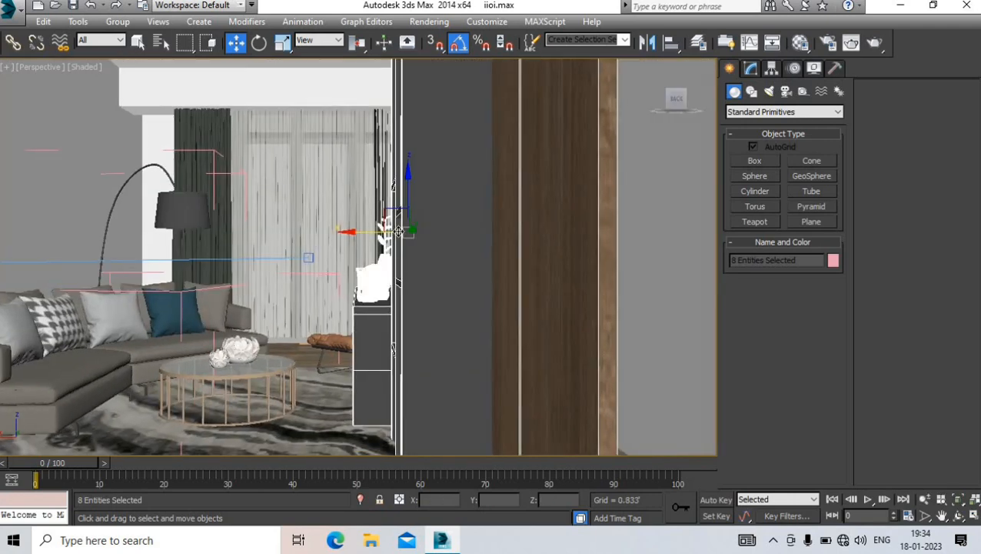
# Scale the TV wall set uniformly to about 62% and fit it against the room's side wall, standing on the floor
pyautogui.scroll(-4, 410, 229)
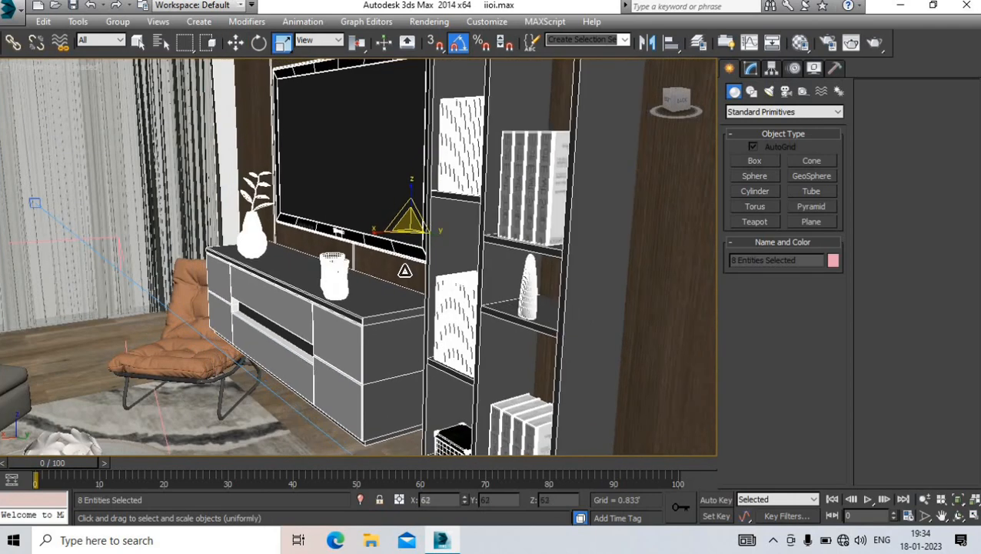
pyautogui.keyDown('alt'); pyautogui.moveTo(411, 203); pyautogui.dragTo(371, 284, button='middle'); pyautogui.keyUp('alt')
pyautogui.keyDown('alt'); pyautogui.moveTo(308, 245); pyautogui.dragTo(287, 239, button='middle'); pyautogui.keyUp('alt')
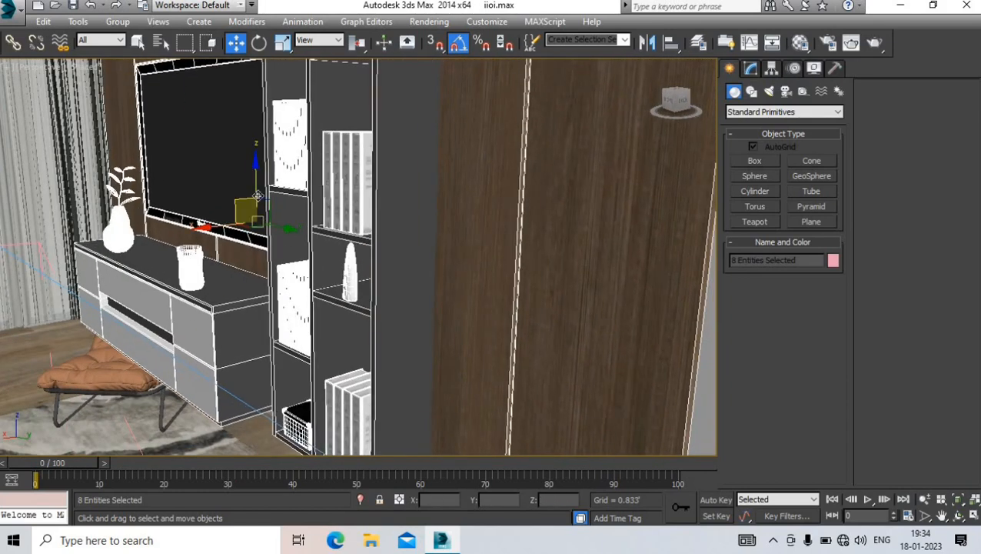
pyautogui.keyDown('alt'); pyautogui.moveTo(258, 197); pyautogui.dragTo(387, 262, button='middle'); pyautogui.keyUp('alt')
pyautogui.press('r')
pyautogui.press('w')
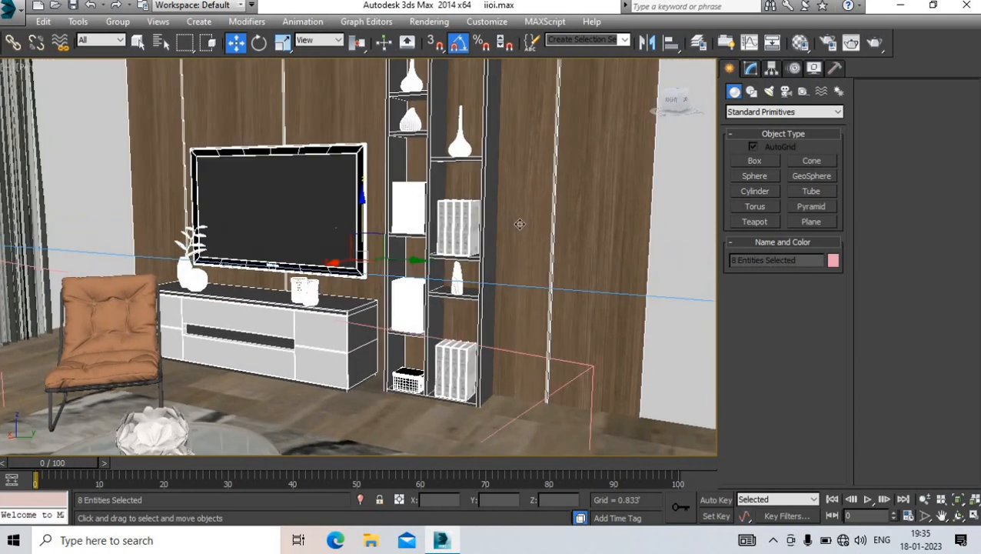
# Select the wood wall panels behind the TV and stretch them along Z to about 137% to reach the ceiling
pyautogui.click(519, 223)
pyautogui.moveTo(480, 264); pyautogui.dragTo(448, 351, button='middle')
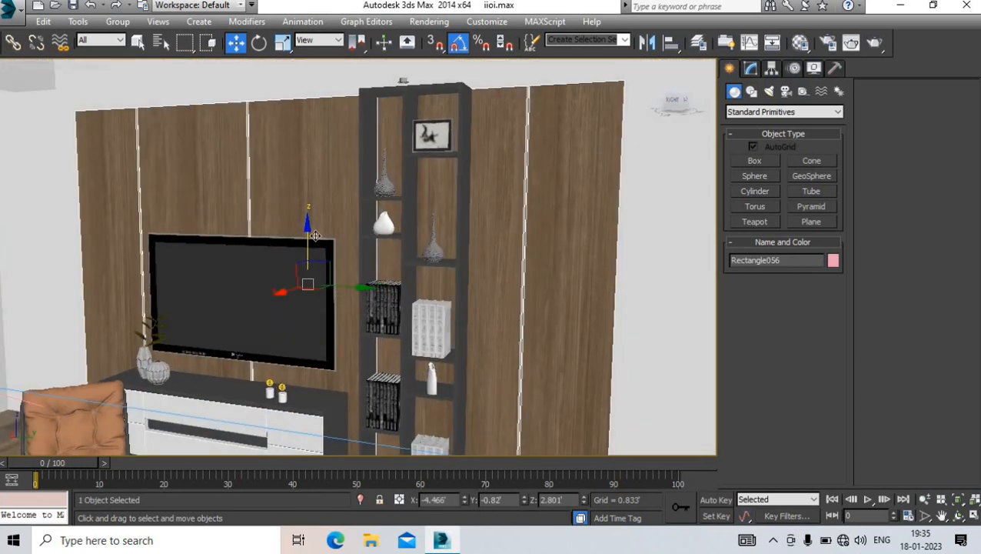
pyautogui.press('r')
pyautogui.moveTo(308, 225); pyautogui.dragTo(310, 201)
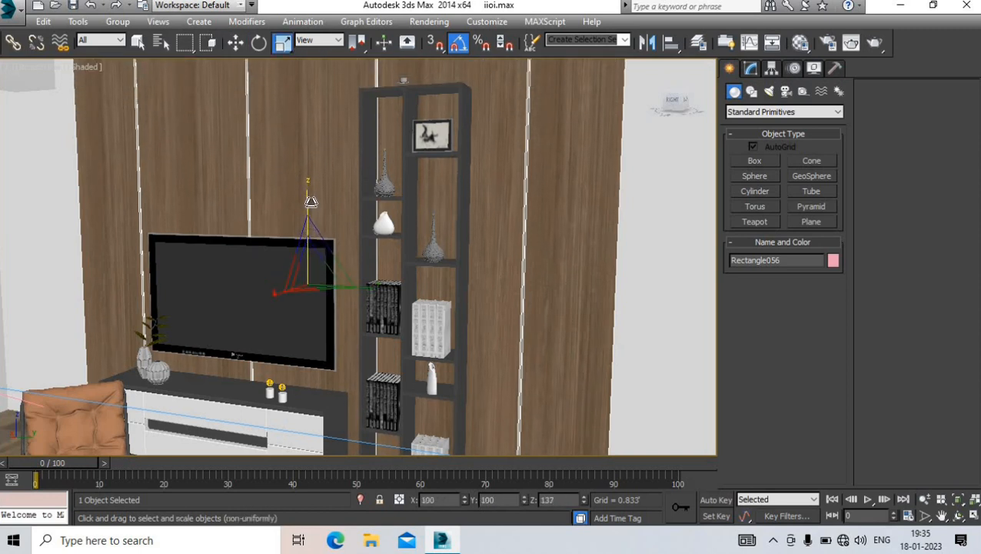
pyautogui.moveTo(315, 260); pyautogui.dragTo(300, 315, button='middle')
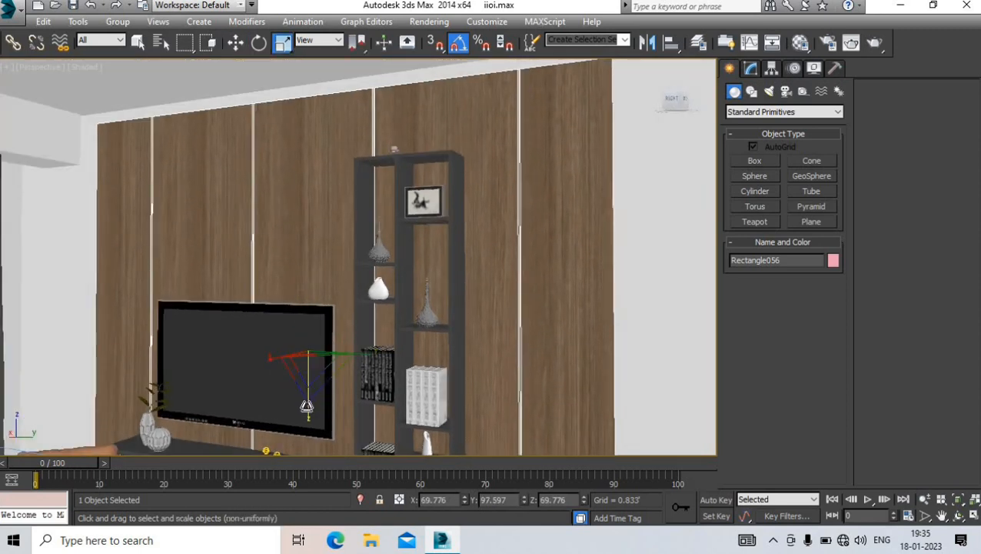
pyautogui.moveTo(306, 407); pyautogui.dragTo(307, 409)
# Copy the wood wall panels along Y by about -5.2' toward the curtain wall and check the camera view
pyautogui.moveTo(310, 307); pyautogui.dragTo(315, 246, button='middle')
pyautogui.keyDown('alt'); pyautogui.moveTo(315, 246); pyautogui.dragTo(337, 300, button='middle'); pyautogui.keyUp('alt')
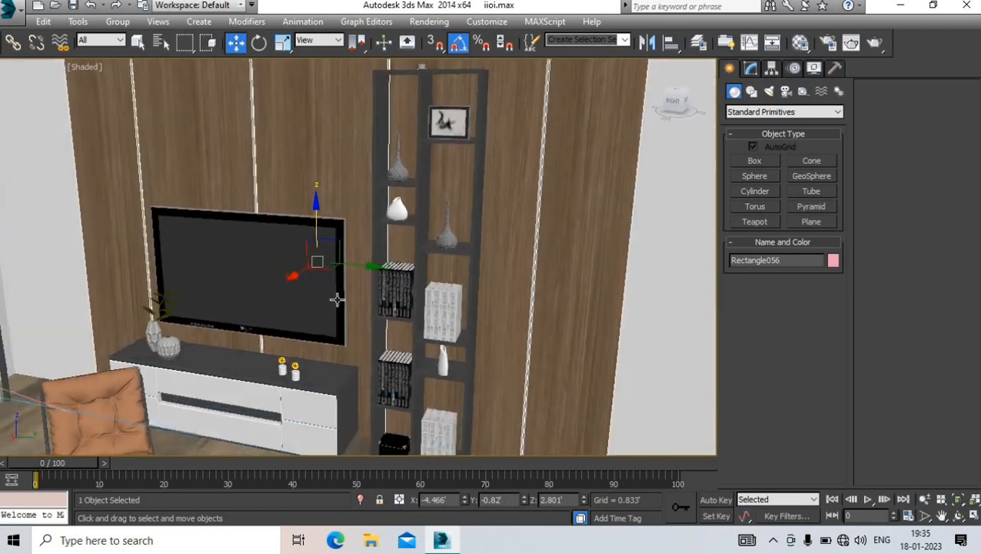
pyautogui.moveTo(361, 269)
pyautogui.mouseDown()
pyautogui.moveTo(578, 300)
pyautogui.moveTo(462, 285)
pyautogui.moveTo(54, 181)
pyautogui.moveTo(74, 183)
pyautogui.mouseUp()
pyautogui.click(485, 329)
pyautogui.press('c')
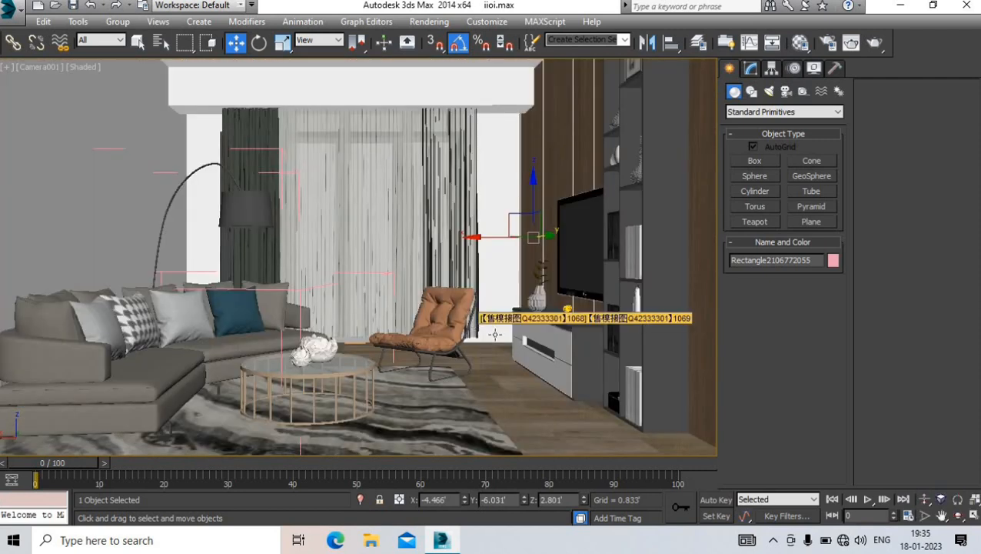
# Select the decorated shelf unit and move it along the wood-panelled wall away from the TV
pyautogui.click(485, 297)
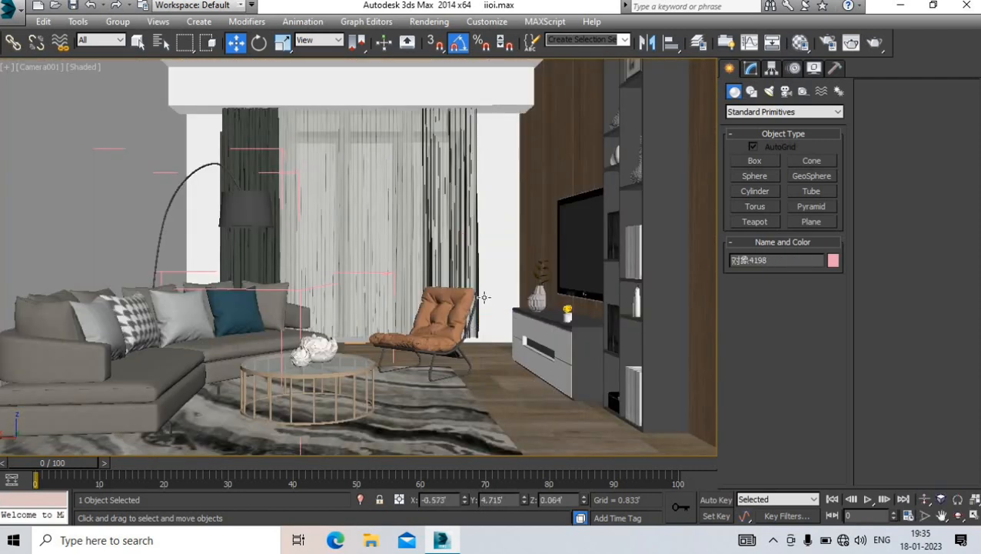
pyautogui.click(608, 311)
pyautogui.moveTo(646, 273); pyautogui.dragTo(688, 270)
# Select the TV cabinet, the vases on it and the television together and scale them up slightly and uniformly
pyautogui.click(553, 359)
pyautogui.press('p')
pyautogui.moveTo(551, 337); pyautogui.dragTo(497, 290, button='middle')
pyautogui.scroll(1, 497, 291)
pyautogui.scroll(3, 484, 284)
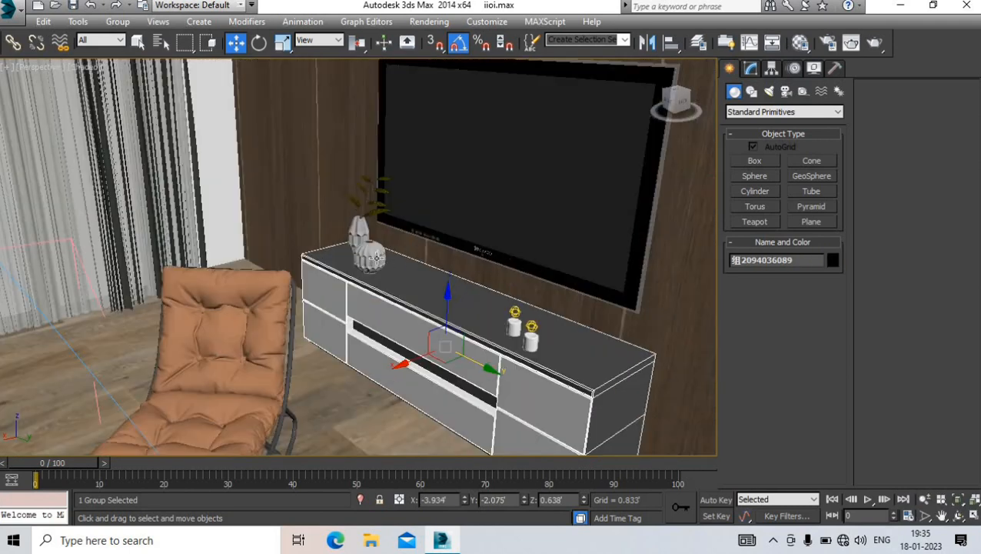
pyautogui.keyDown('ctrl'); pyautogui.click(373, 255); pyautogui.keyUp('ctrl')
pyautogui.keyDown('ctrl'); pyautogui.click(523, 219); pyautogui.keyUp('ctrl')
pyautogui.moveTo(488, 289); pyautogui.dragTo(519, 301)
pyautogui.keyDown('alt'); pyautogui.moveTo(460, 277); pyautogui.dragTo(454, 272, button='middle'); pyautogui.keyUp('alt')
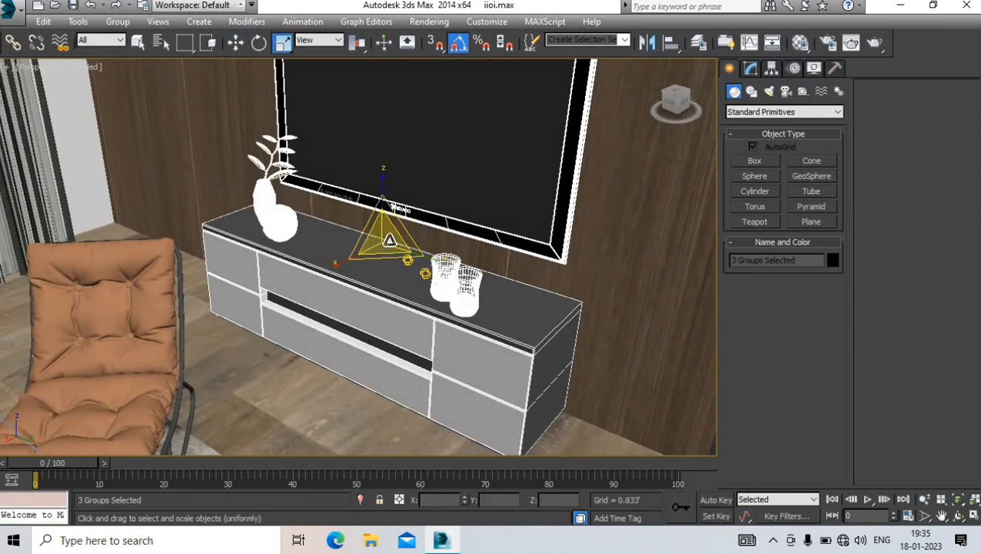
pyautogui.moveTo(390, 240); pyautogui.dragTo(362, 254)
pyautogui.press('w')
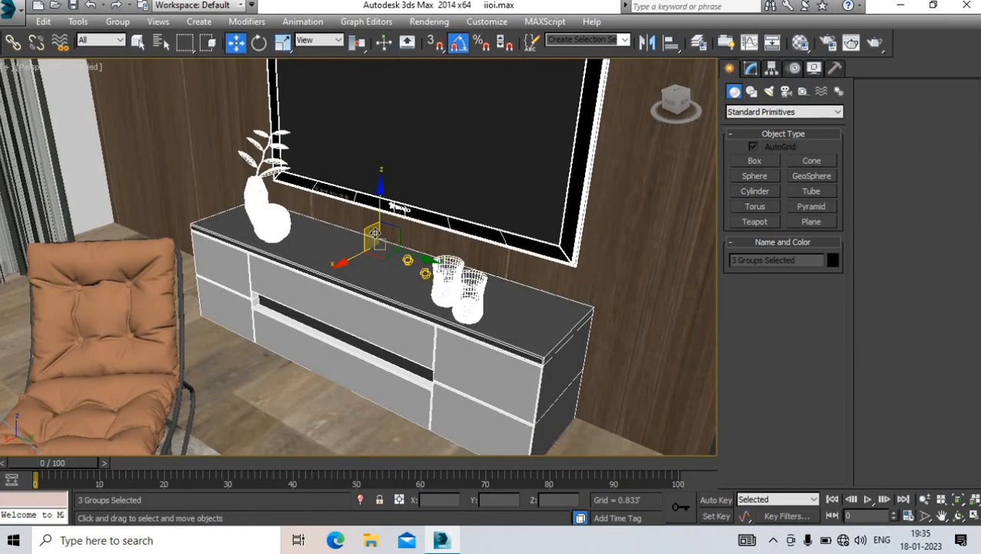
# Check the TV wall through the camera and pan the camera slightly to reframe the room
pyautogui.keyDown('alt'); pyautogui.moveTo(379, 214); pyautogui.dragTo(381, 200, button='middle'); pyautogui.keyUp('alt')
pyautogui.press('c')
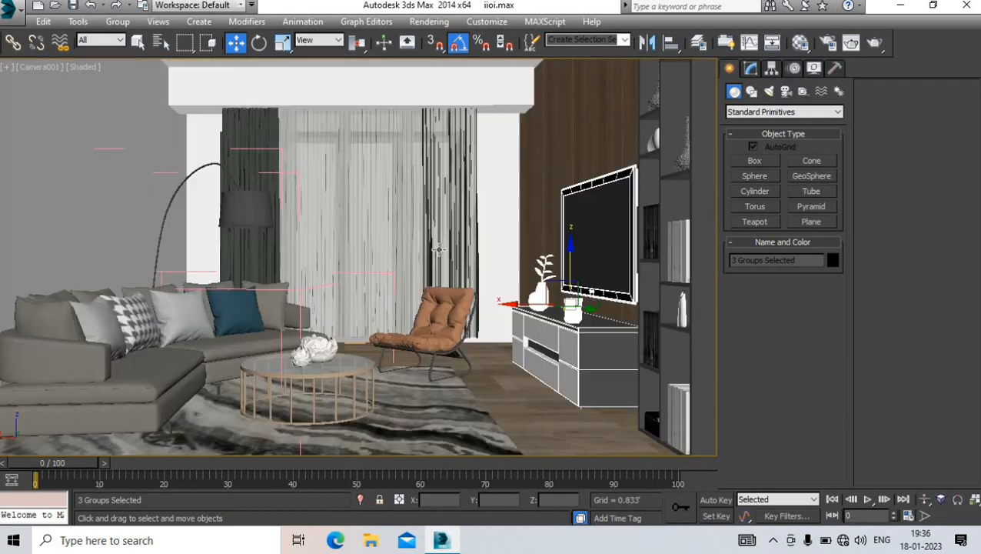
pyautogui.moveTo(518, 331); pyautogui.dragTo(511, 335, button='middle')
pyautogui.click(503, 376)
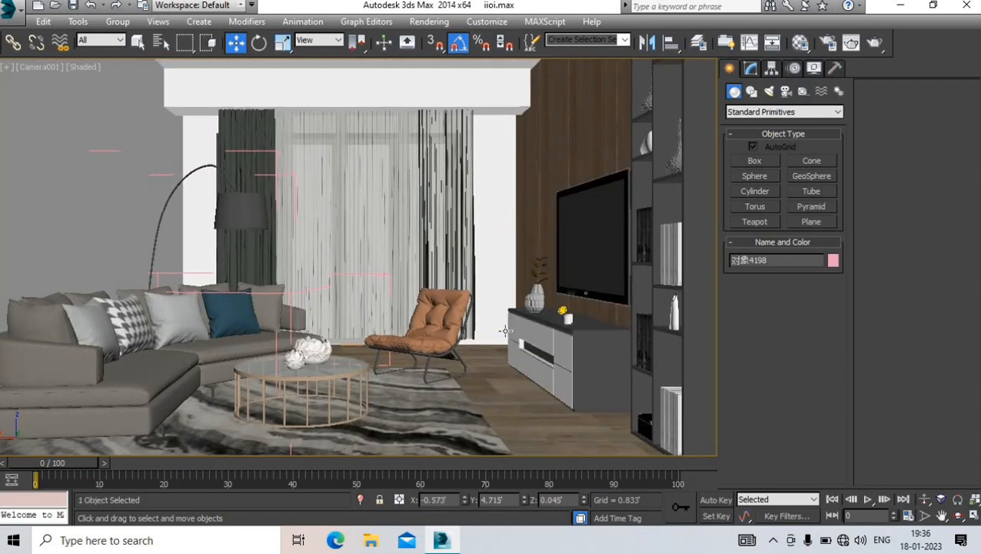
# Select the padded stool among the models outside the room and move it along X into the room to about X -1.69'
pyautogui.press('p')
pyautogui.scroll(-5, 439, 254)
pyautogui.keyDown('alt'); pyautogui.moveTo(426, 246); pyautogui.dragTo(431, 293, button='middle'); pyautogui.keyUp('alt')
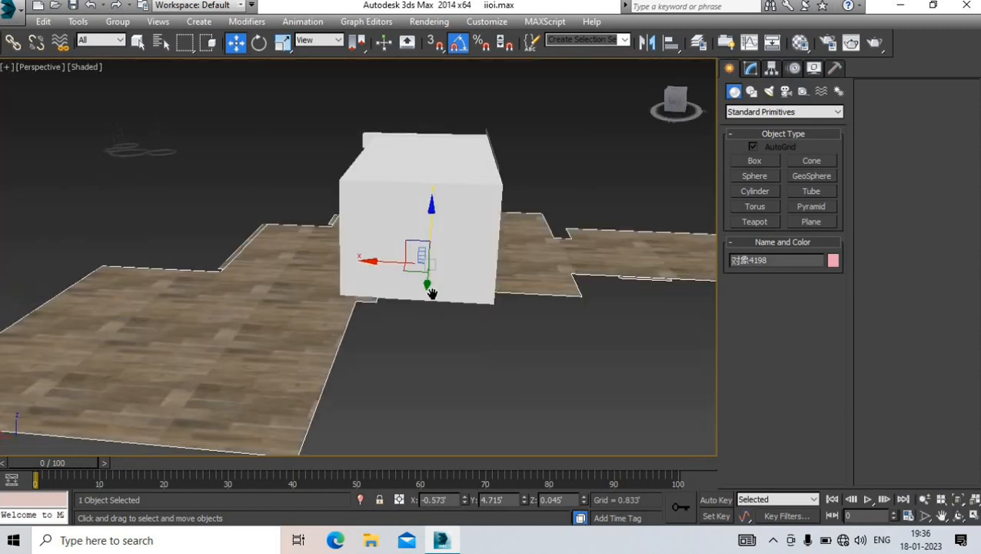
pyautogui.scroll(-4, 461, 285)
pyautogui.moveTo(161, 261); pyautogui.dragTo(326, 280, button='middle')
pyautogui.scroll(-5, 326, 285)
pyautogui.scroll(8, 189, 239)
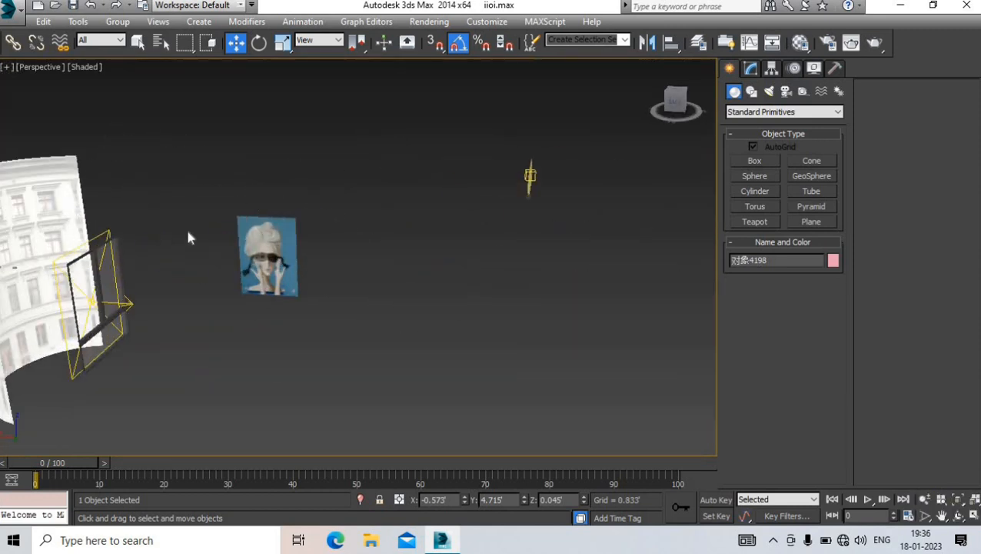
pyautogui.keyDown('ctrl'); pyautogui.click(239, 248); pyautogui.keyUp('ctrl')
pyautogui.scroll(-3, 191, 274)
pyautogui.scroll(6, 35, 300)
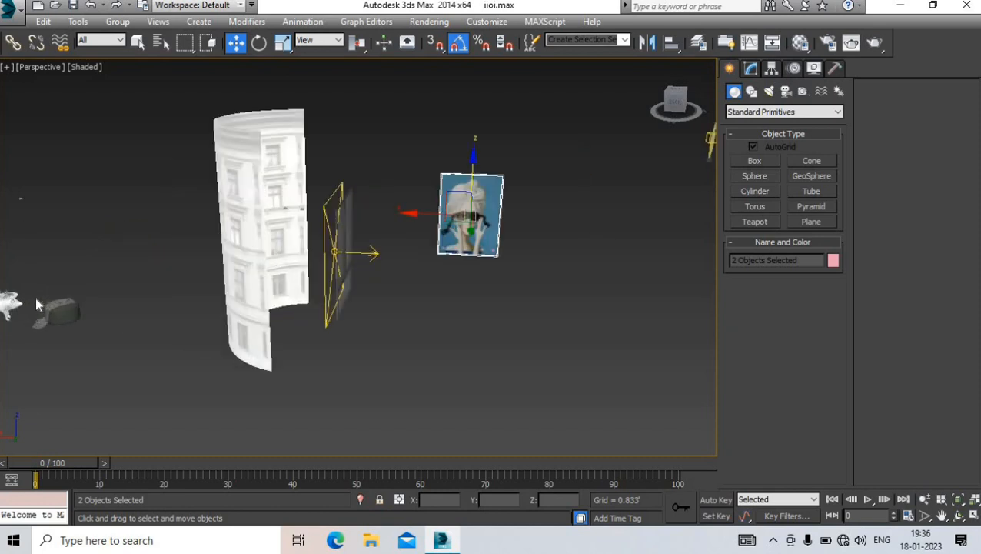
pyautogui.click(57, 312)
pyautogui.scroll(-3, 48, 314)
pyautogui.scroll(-6, 187, 335)
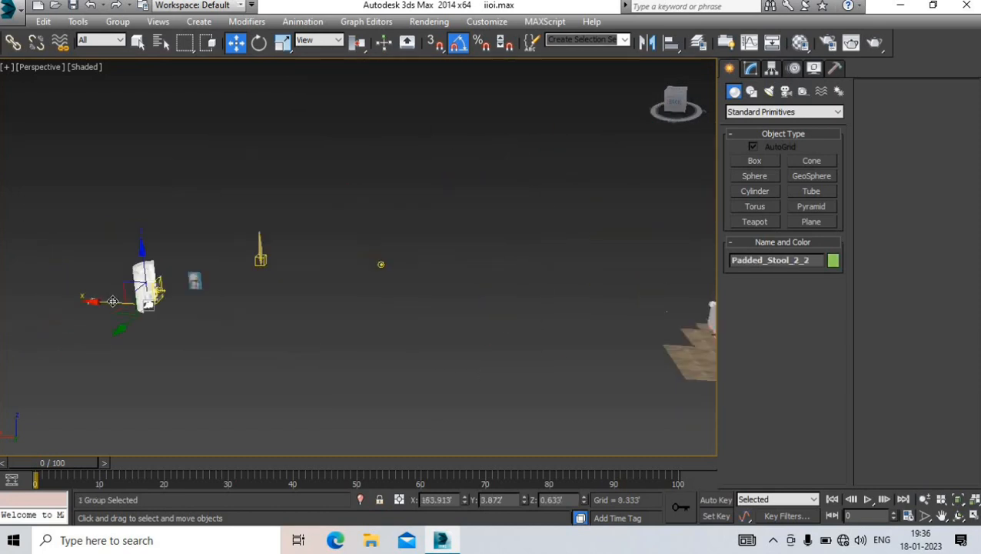
pyautogui.press('c')
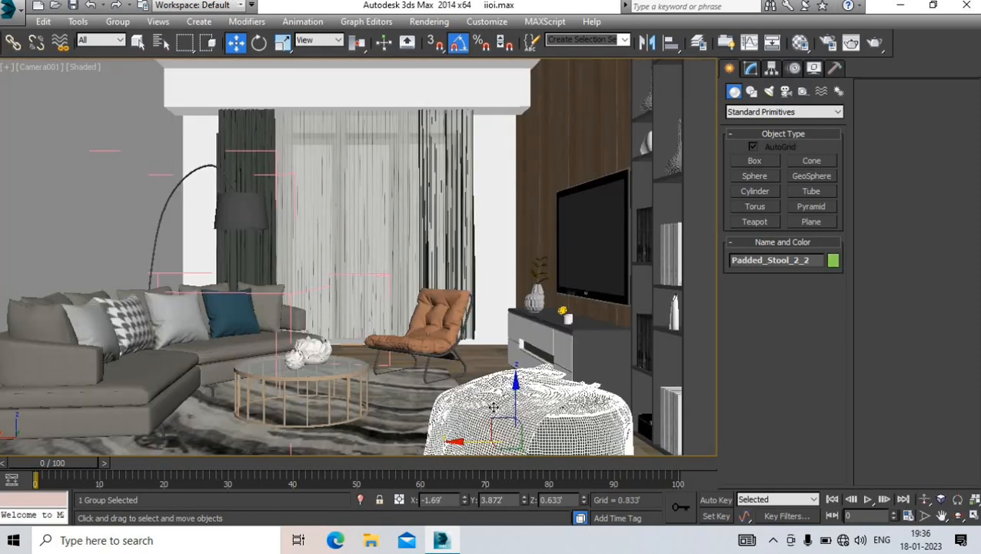
# Move the padded stool along X toward the sofa, in front of the coffee table
pyautogui.press('p')
pyautogui.moveTo(480, 377); pyautogui.dragTo(390, 231, button='middle')
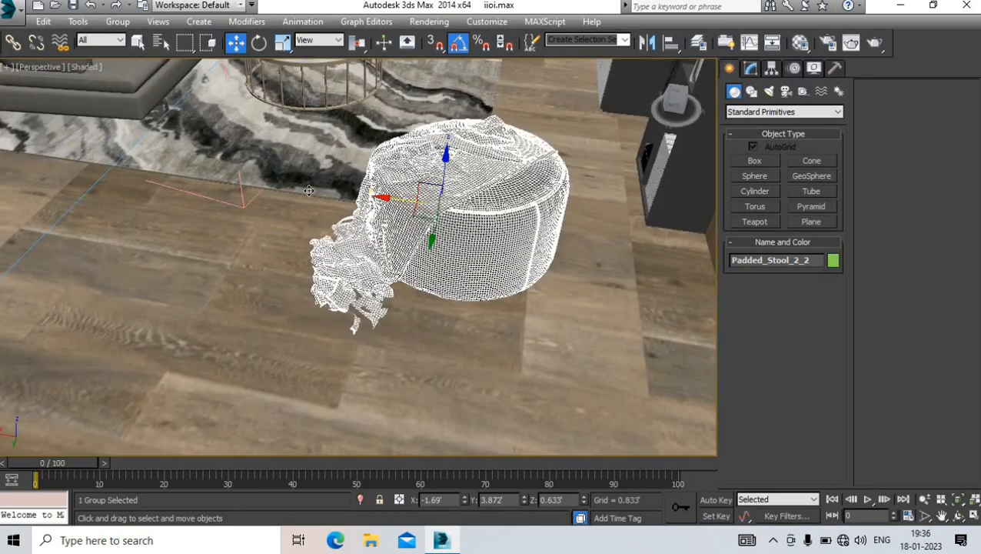
pyautogui.moveTo(400, 198); pyautogui.dragTo(111, 157)
pyautogui.moveTo(138, 160); pyautogui.dragTo(212, 274, button='middle')
pyautogui.moveTo(244, 309); pyautogui.dragTo(260, 235, button='middle')
# Scale the padded stool down slightly and uniformly and shift it toward the rug's edge, to about X 1.243', Y 3.156'
pyautogui.press('r')
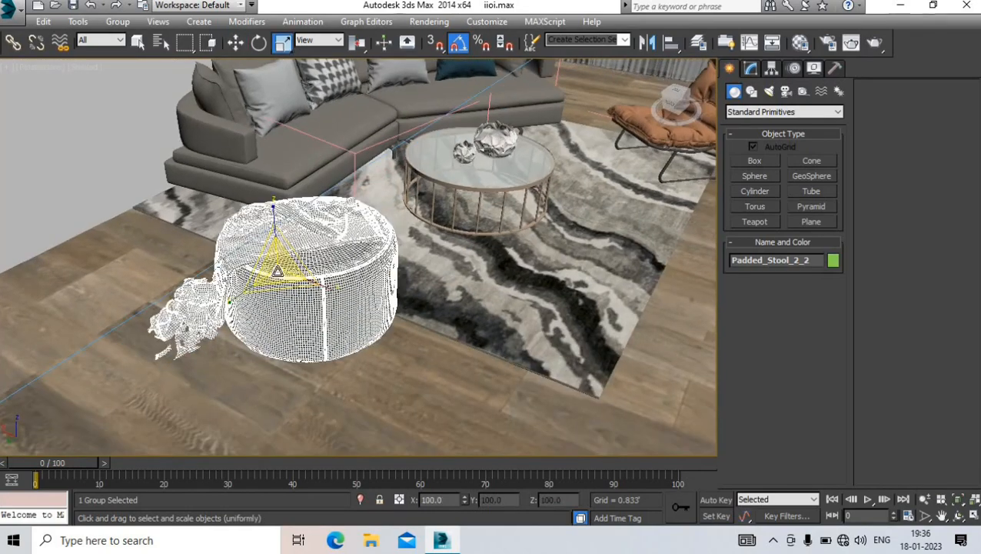
pyautogui.moveTo(276, 270); pyautogui.dragTo(276, 296)
pyautogui.press('w')
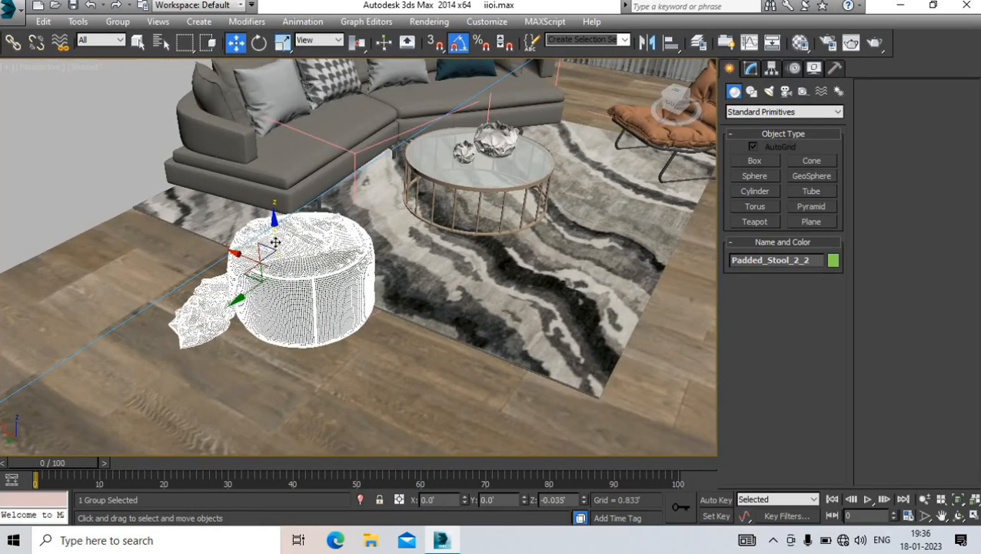
pyautogui.moveTo(276, 243); pyautogui.dragTo(275, 245)
pyautogui.moveTo(260, 283); pyautogui.dragTo(281, 271)
# Lower the padded stool along Z to about 0.542' so it rests on the floor, and check it through the camera
pyautogui.scroll(5, 277, 275)
pyautogui.keyDown('alt'); pyautogui.moveTo(278, 274); pyautogui.dragTo(323, 202, button='middle'); pyautogui.keyUp('alt')
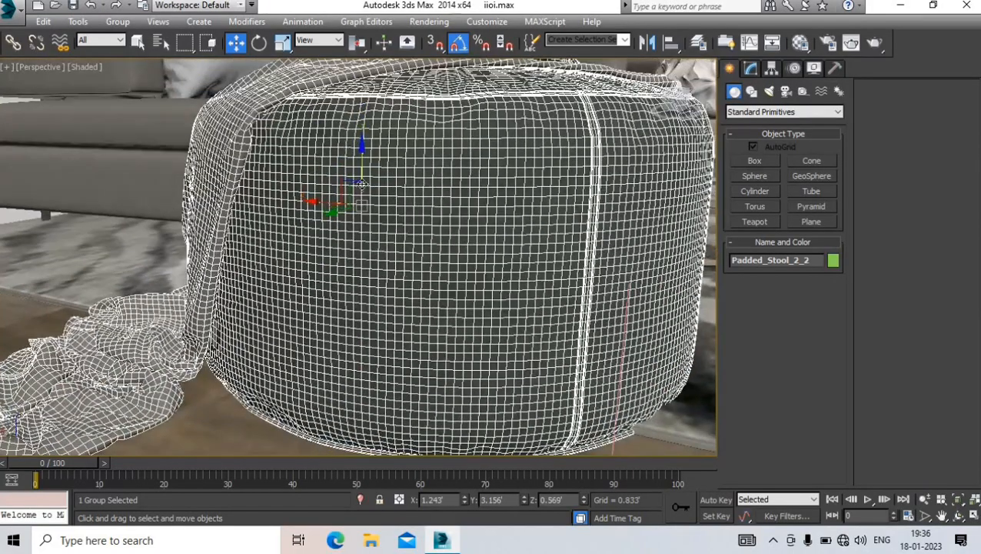
pyautogui.moveTo(362, 183); pyautogui.dragTo(361, 185)
pyautogui.moveTo(360, 183); pyautogui.dragTo(344, 122, button='middle')
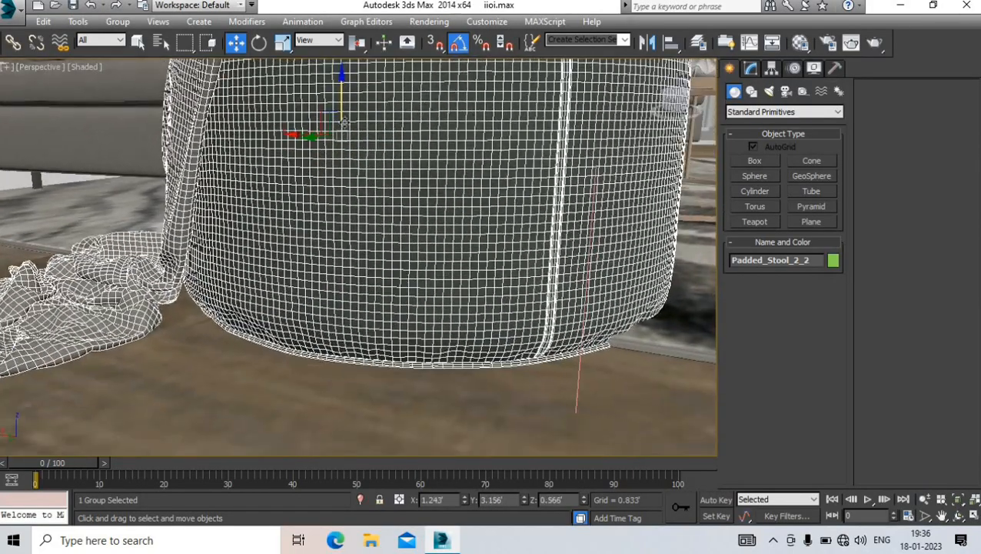
pyautogui.moveTo(344, 122); pyautogui.dragTo(341, 142)
pyautogui.press('c')
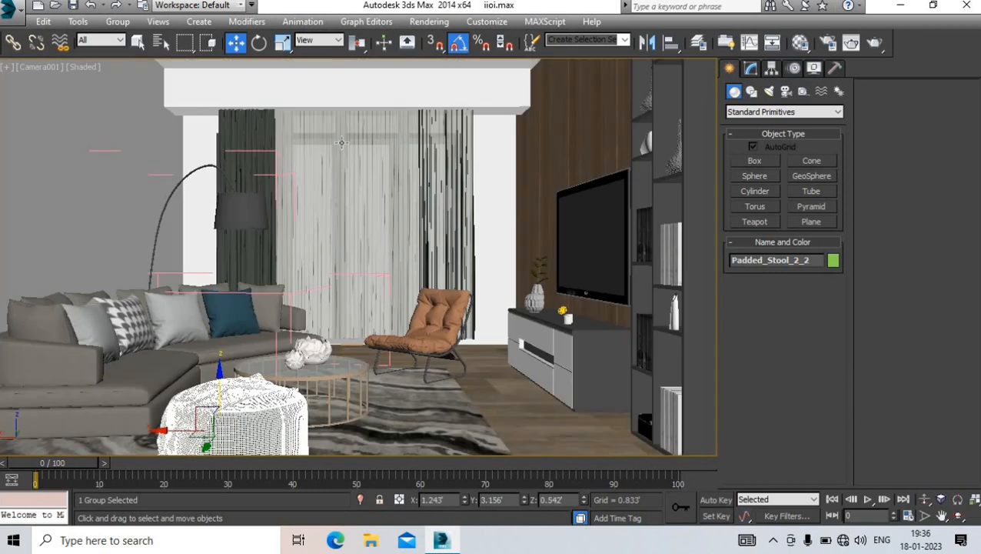
# Select the framed portrait among the models outside the room and move it along X into the room
pyautogui.click(456, 379)
pyautogui.scroll(-8, 475, 326)
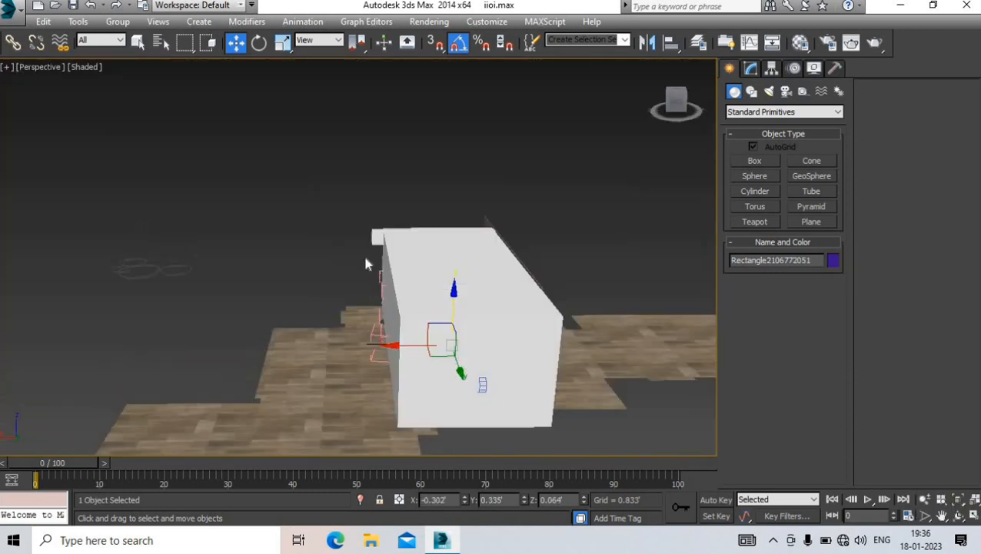
pyautogui.moveTo(223, 260); pyautogui.dragTo(401, 261, button='middle')
pyautogui.scroll(-2, 404, 264)
pyautogui.scroll(3, 147, 253)
pyautogui.click(92, 279)
pyautogui.moveTo(92, 278); pyautogui.dragTo(528, 271)
pyautogui.moveTo(434, 269); pyautogui.dragTo(215, 267, button='middle')
pyautogui.scroll(-3, 215, 263)
pyautogui.moveTo(225, 263); pyautogui.dragTo(359, 274)
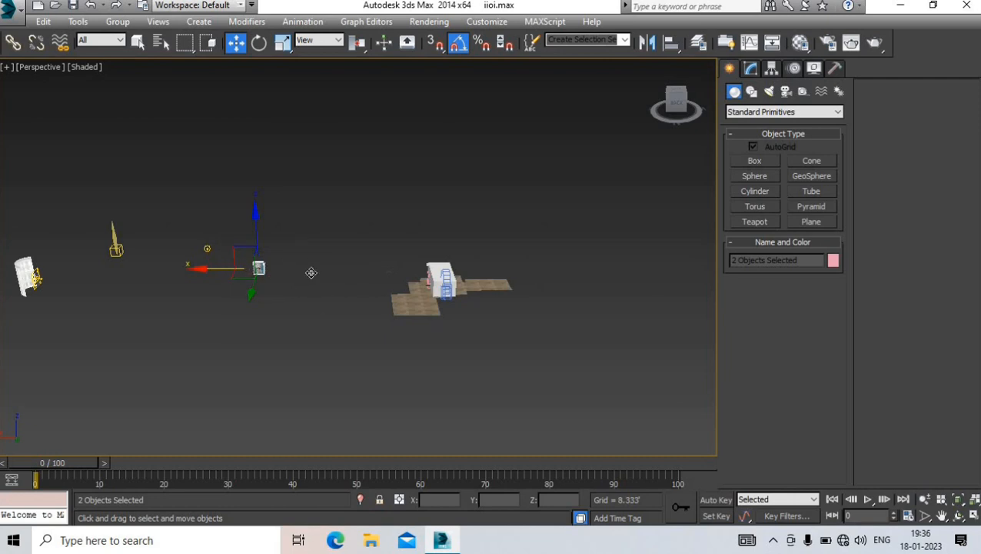
pyautogui.scroll(6, 417, 275)
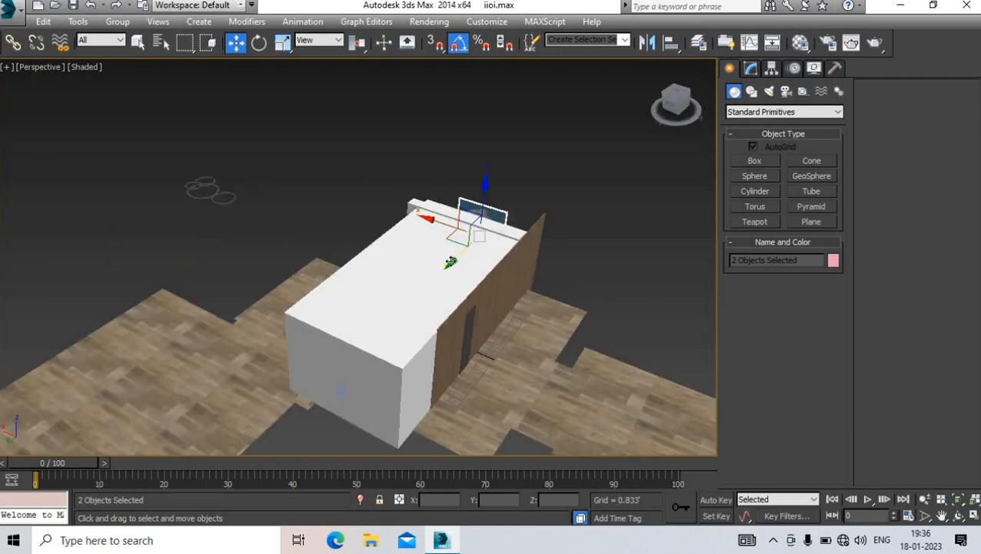
pyautogui.press('c')
# Rotate the framed portrait about Z to line up with the side wall and move it toward the wall behind the sofa
pyautogui.click(259, 43)
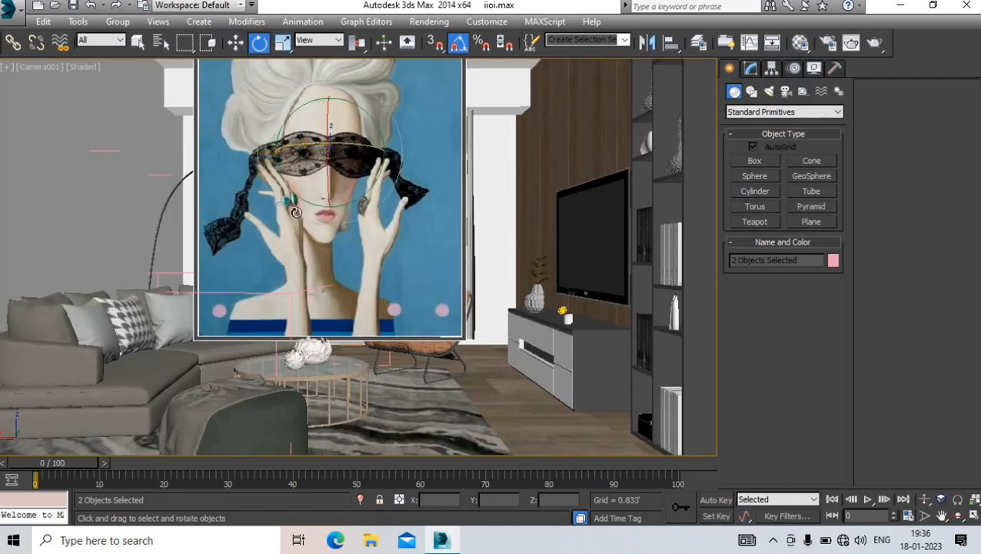
pyautogui.moveTo(308, 143)
pyautogui.mouseDown()
pyautogui.moveTo(373, 155)
pyautogui.moveTo(38, 153)
pyautogui.mouseUp()
pyautogui.press('w')
pyautogui.press('p')
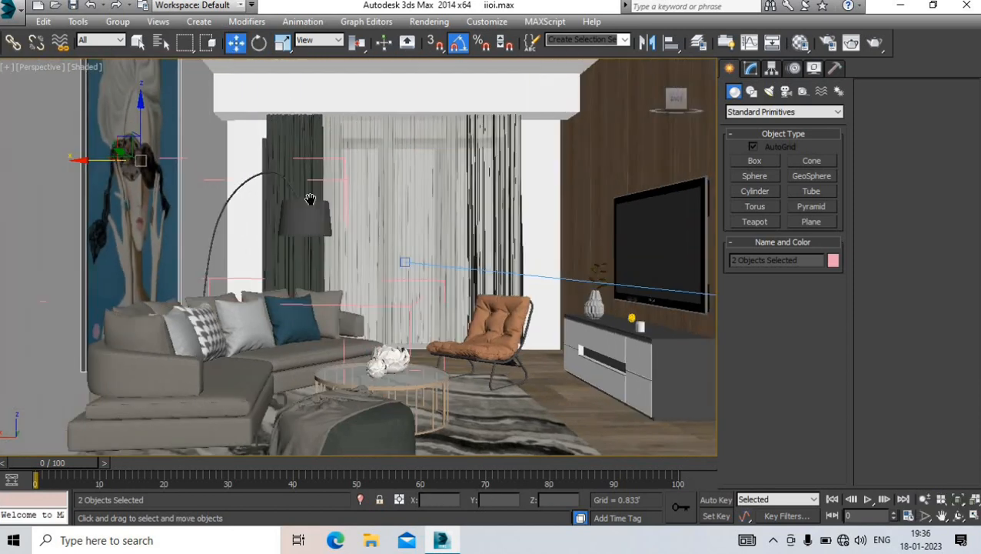
pyautogui.keyDown('alt'); pyautogui.moveTo(310, 199); pyautogui.dragTo(214, 172, button='middle'); pyautogui.keyUp('alt')
pyautogui.moveTo(213, 172)
pyautogui.mouseDown()
pyautogui.moveTo(253, 175)
pyautogui.moveTo(285, 213)
pyautogui.mouseUp()
# Scale the framed portrait down, fit it against the wall above the sofa, and reframe the camera slightly
pyautogui.press('r')
pyautogui.moveTo(285, 213)
pyautogui.mouseDown(button='middle')
pyautogui.moveTo(324, 276)
pyautogui.moveTo(306, 262)
pyautogui.mouseUp(button='middle')
pyautogui.press('w')
pyautogui.moveTo(285, 234); pyautogui.dragTo(248, 223)
pyautogui.scroll(6, 254, 231)
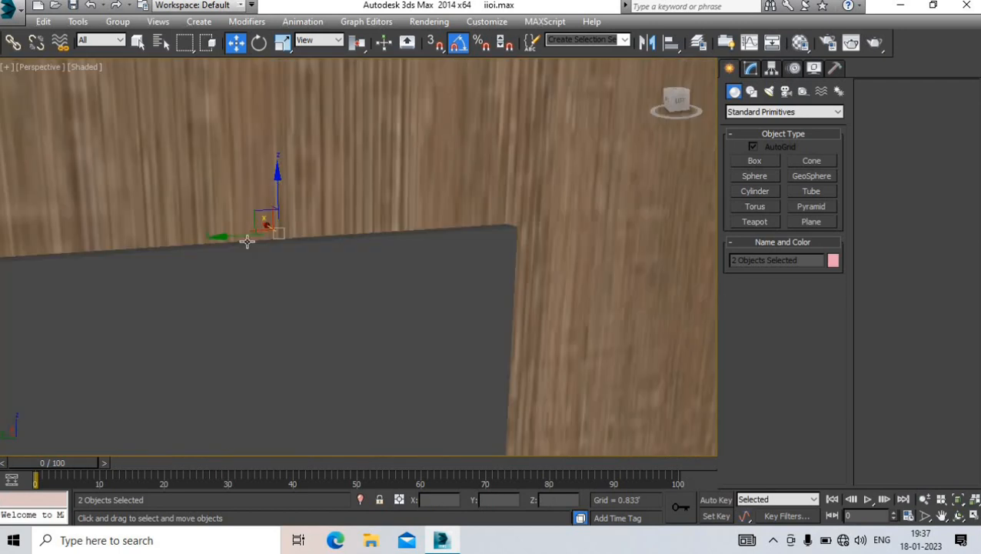
pyautogui.scroll(-4, 266, 228)
pyautogui.scroll(-2, 266, 228)
pyautogui.press('c')
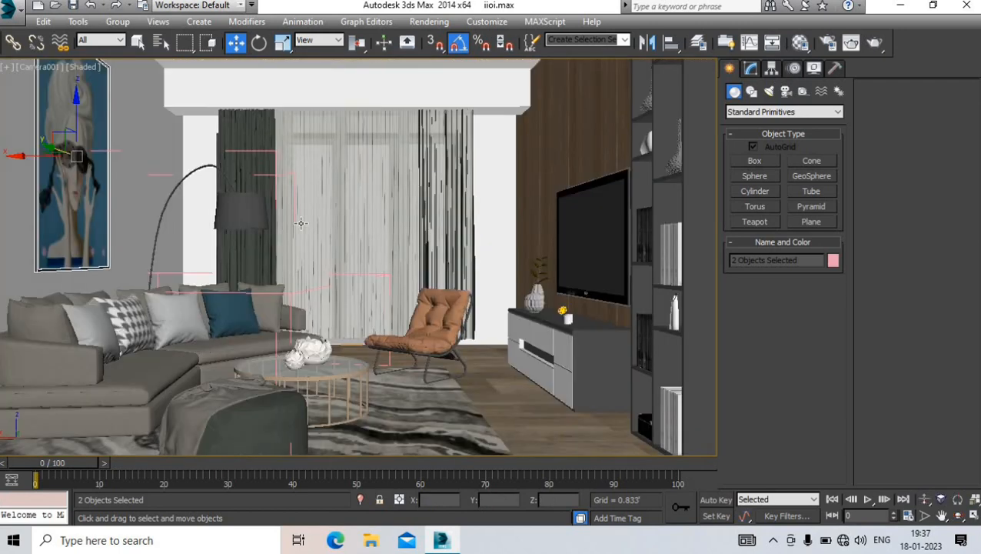
pyautogui.click(417, 278)
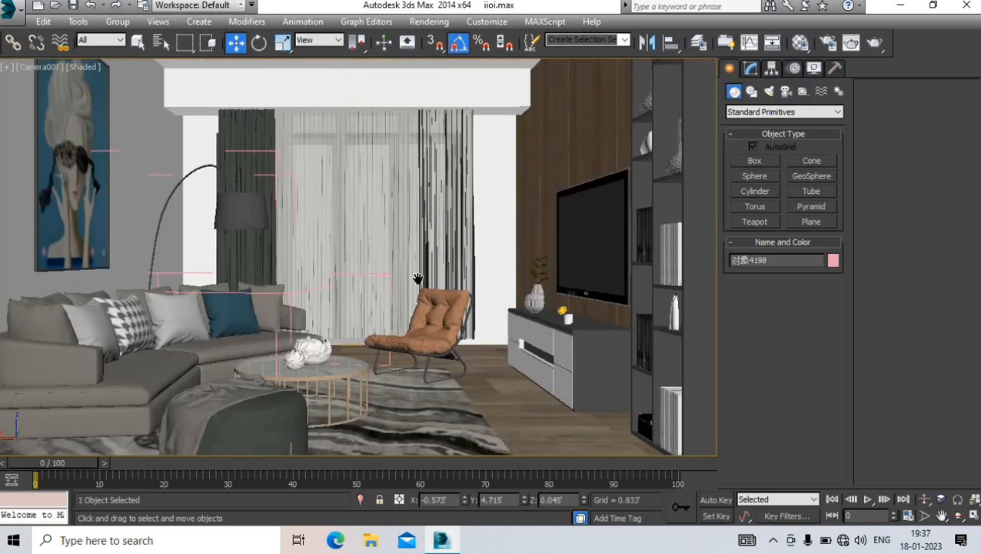
pyautogui.moveTo(418, 278); pyautogui.dragTo(415, 276, button='middle')
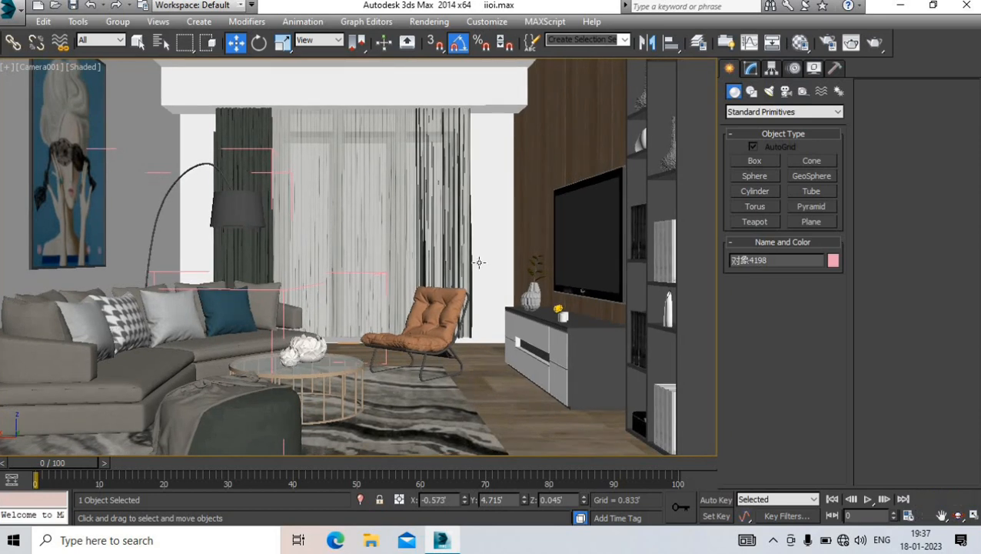
# Select the pig-shaped side table outside the room and move it along X into the room to about X 0.333'
pyautogui.press('p')
pyautogui.scroll(-5, 323, 264)
pyautogui.keyDown('alt'); pyautogui.moveTo(307, 265); pyautogui.dragTo(226, 276, button='middle'); pyautogui.keyUp('alt')
pyautogui.moveTo(76, 244); pyautogui.dragTo(176, 258, button='middle')
pyautogui.moveTo(47, 277); pyautogui.dragTo(85, 317, button='middle')
pyautogui.scroll(3, 90, 294)
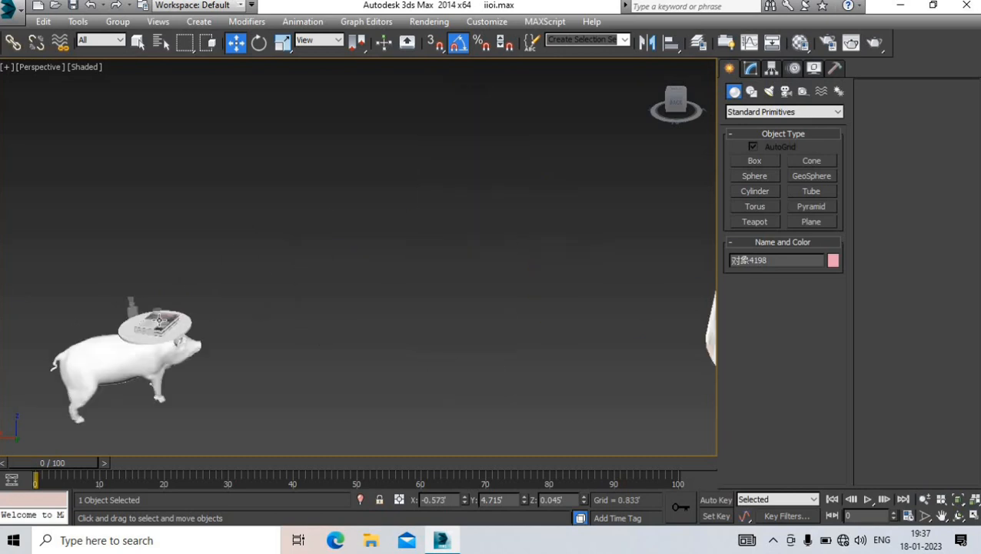
pyautogui.click(97, 337)
pyautogui.scroll(-5, 77, 319)
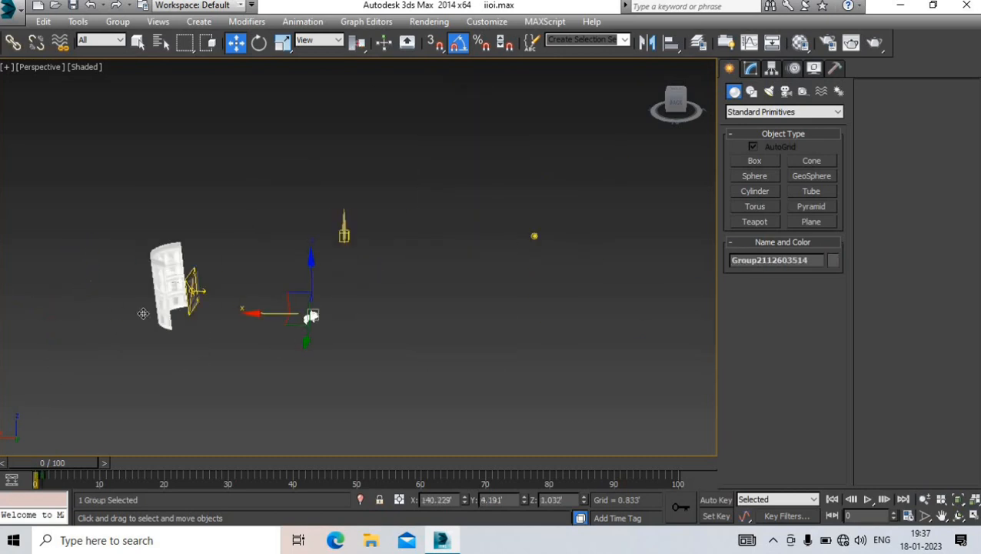
pyautogui.scroll(-4, 143, 313)
pyautogui.scroll(10, 424, 321)
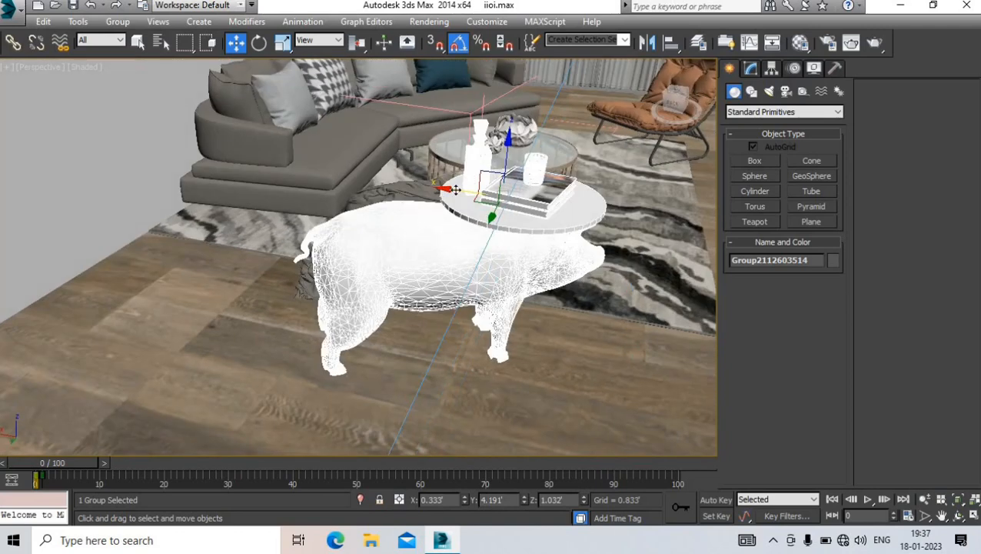
# Scale the pig side table down and stand it on the floor beside the sofa at about X 2.936', Y 3.663'
pyautogui.moveTo(455, 190); pyautogui.dragTo(212, 176)
pyautogui.keyDown('alt'); pyautogui.moveTo(202, 186); pyautogui.dragTo(197, 206, button='middle'); pyautogui.keyUp('alt')
pyautogui.moveTo(197, 206); pyautogui.dragTo(225, 188)
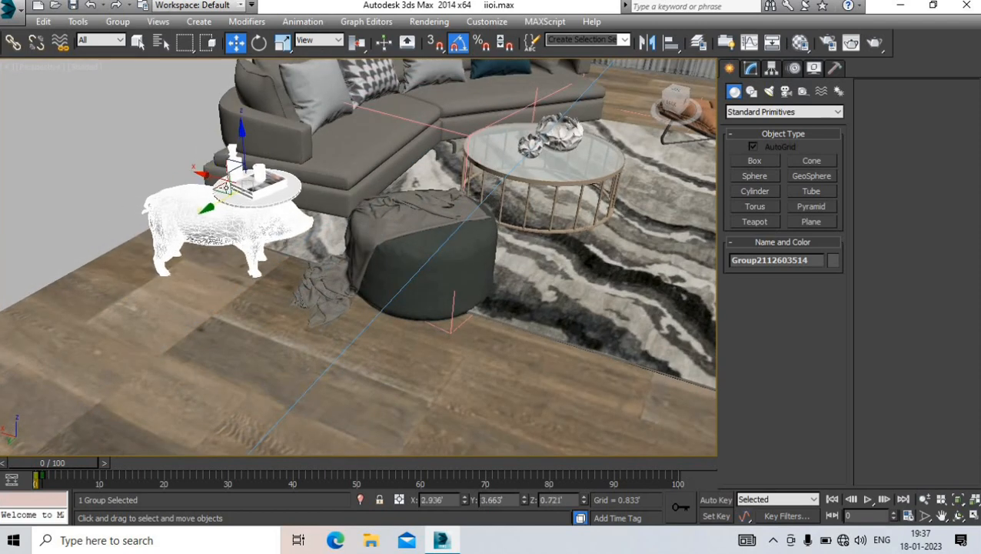
pyautogui.press('c')
pyautogui.click(499, 394)
# Select the ring chandelier outside the room, isolate it to inspect its rings and rods, and exit isolation
pyautogui.press('p')
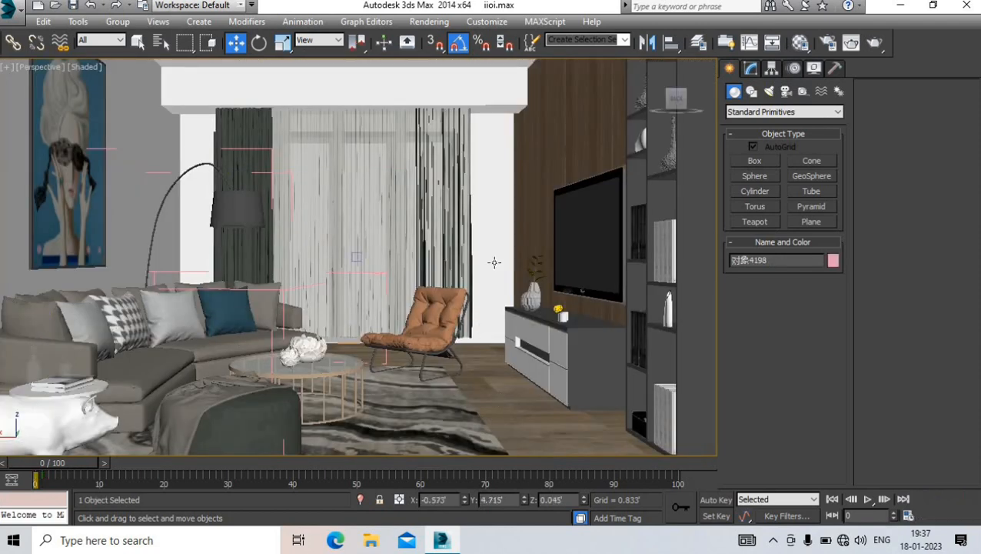
pyautogui.scroll(-8, 495, 263)
pyautogui.keyDown('alt'); pyautogui.moveTo(245, 199); pyautogui.dragTo(237, 235, button='middle'); pyautogui.keyUp('alt')
pyautogui.moveTo(206, 153); pyautogui.dragTo(105, 193)
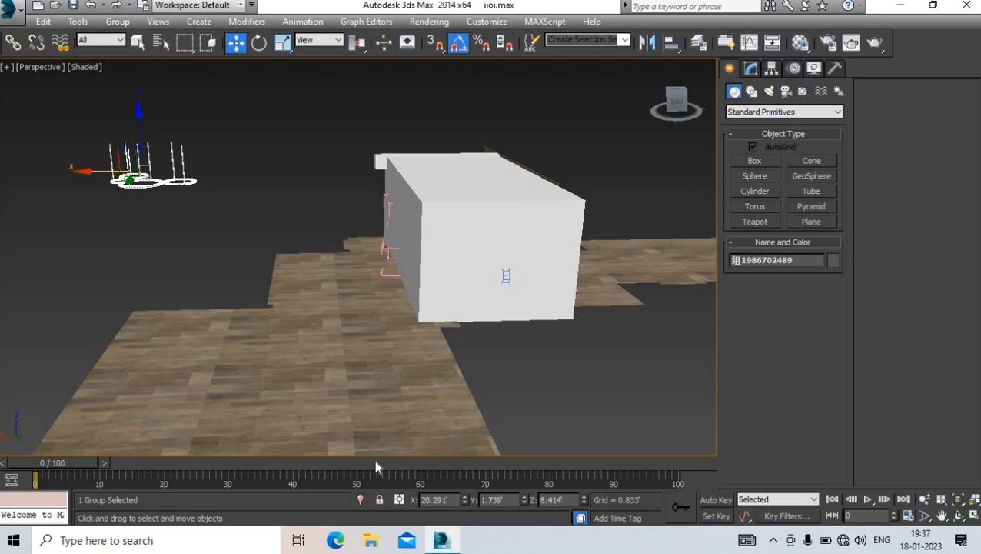
pyautogui.click(361, 500)
pyautogui.scroll(-10, 328, 193)
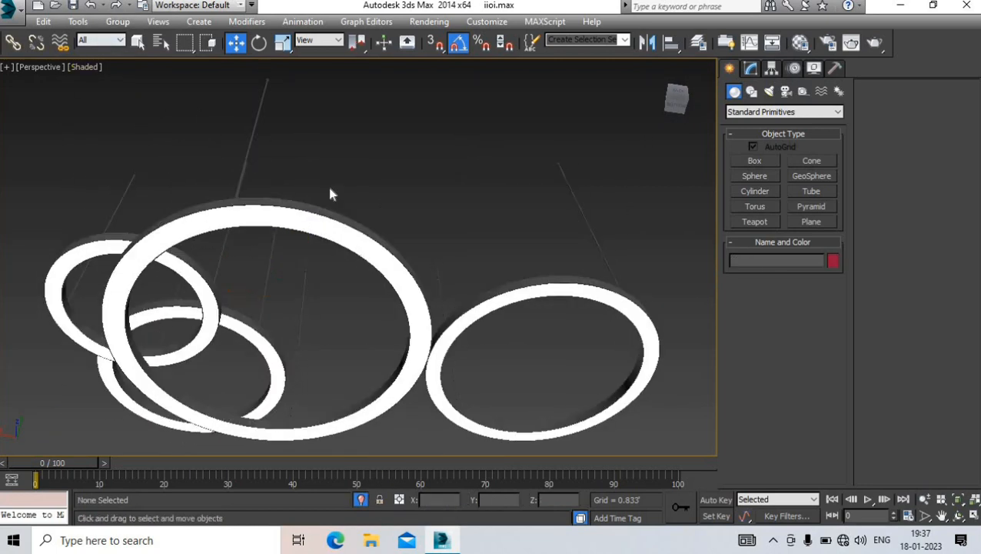
pyautogui.click(360, 500)
# Move the ring chandelier into the room to about X -0.345', Y 1.733', Z 6.003', and check it through the camera
pyautogui.keyDown('alt'); pyautogui.moveTo(214, 239); pyautogui.dragTo(200, 254, button='middle'); pyautogui.keyUp('alt')
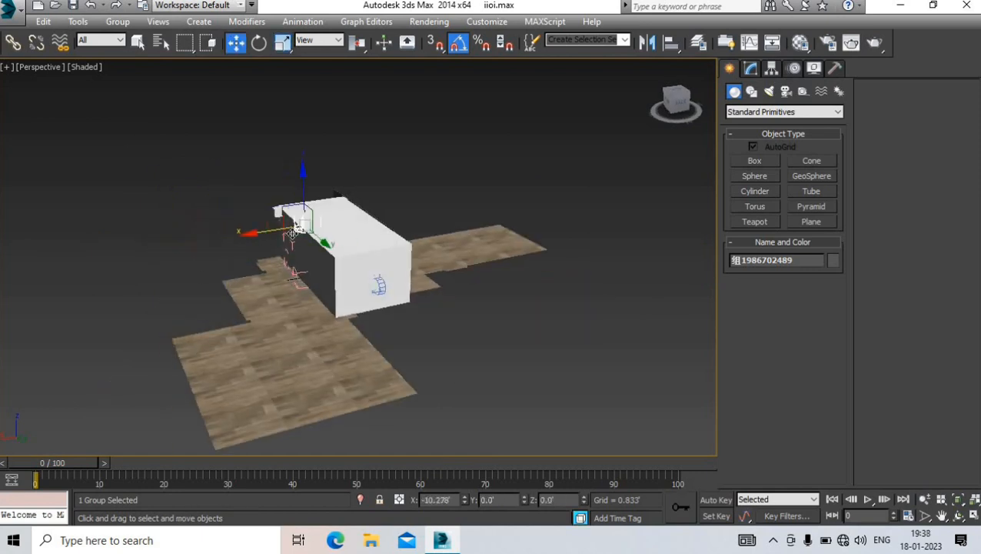
pyautogui.scroll(5, 336, 229)
pyautogui.press('c')
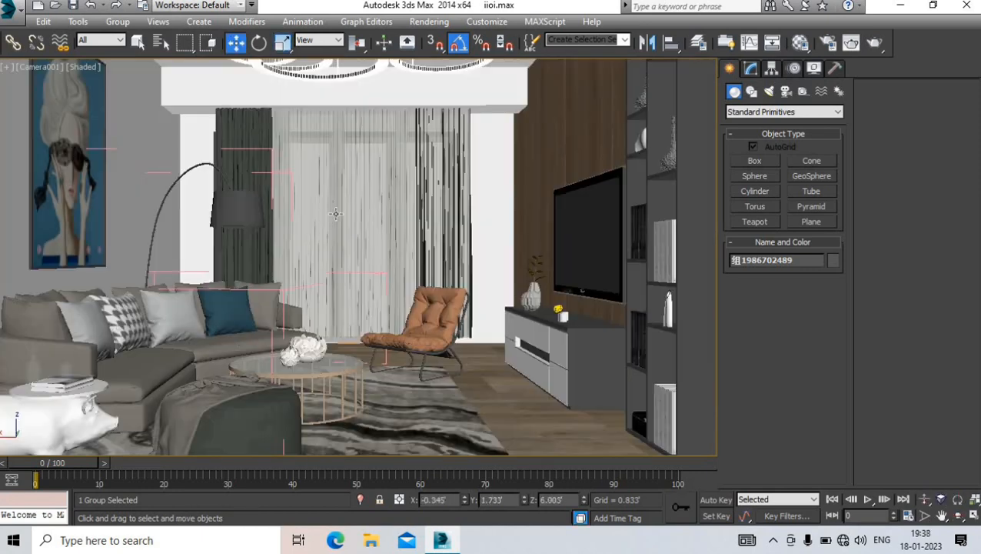
# Shift the ring chandelier along Y to about 0.741' and raise it toward the ceiling to about Z 6.526'
pyautogui.press('p')
pyautogui.moveTo(342, 167); pyautogui.dragTo(384, 280, button='middle')
pyautogui.scroll(4, 383, 281)
pyautogui.moveTo(330, 314); pyautogui.dragTo(222, 240)
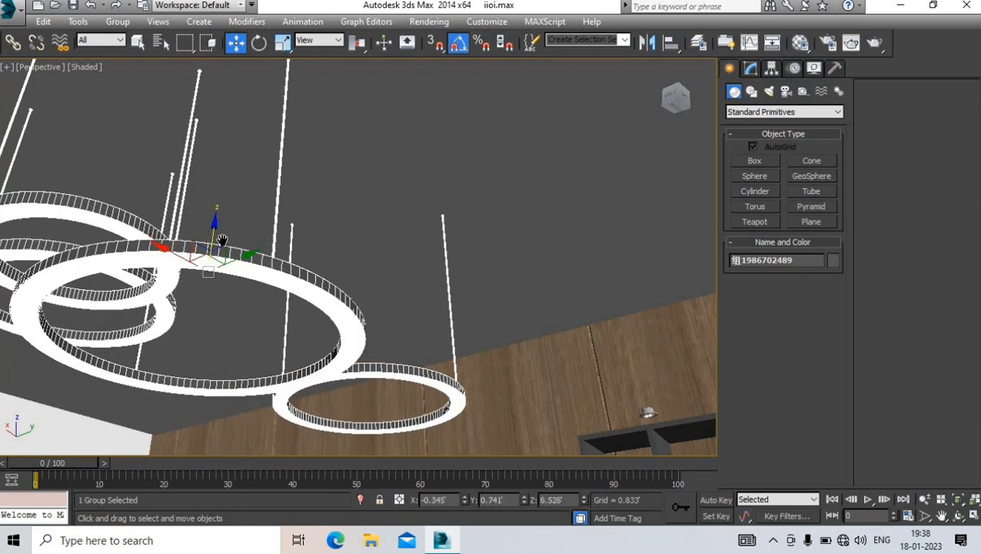
# Scale the ring chandelier to about 87%, raise it to about Z 6.605', and check it through the camera
pyautogui.keyDown('alt'); pyautogui.moveTo(221, 239); pyautogui.dragTo(281, 275, button='middle'); pyautogui.keyUp('alt')
pyautogui.press('r')
pyautogui.moveTo(310, 293); pyautogui.dragTo(313, 305)
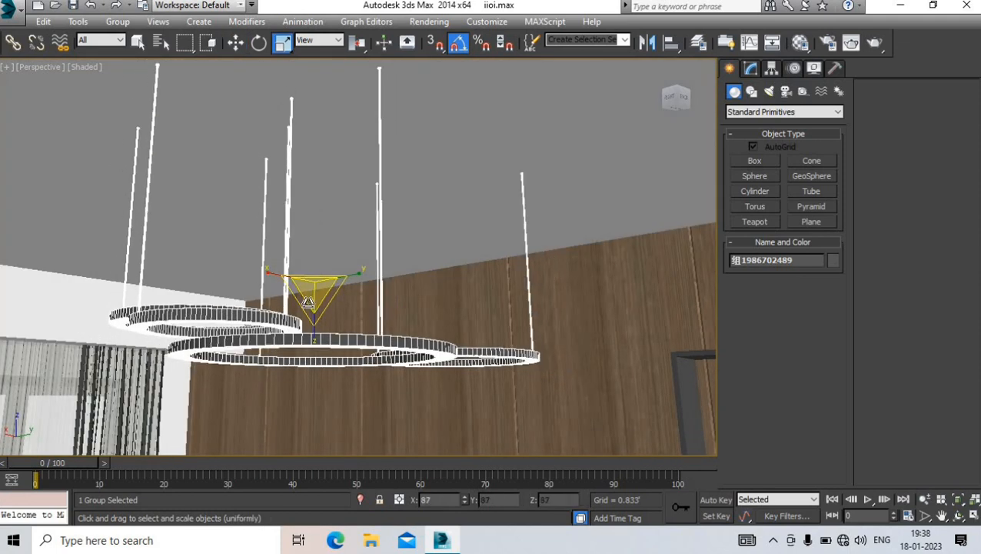
pyautogui.press('w')
pyautogui.moveTo(316, 257)
pyautogui.mouseDown()
pyautogui.moveTo(319, 204)
pyautogui.moveTo(313, 246)
pyautogui.mouseUp()
pyautogui.press('c')
pyautogui.press('p')
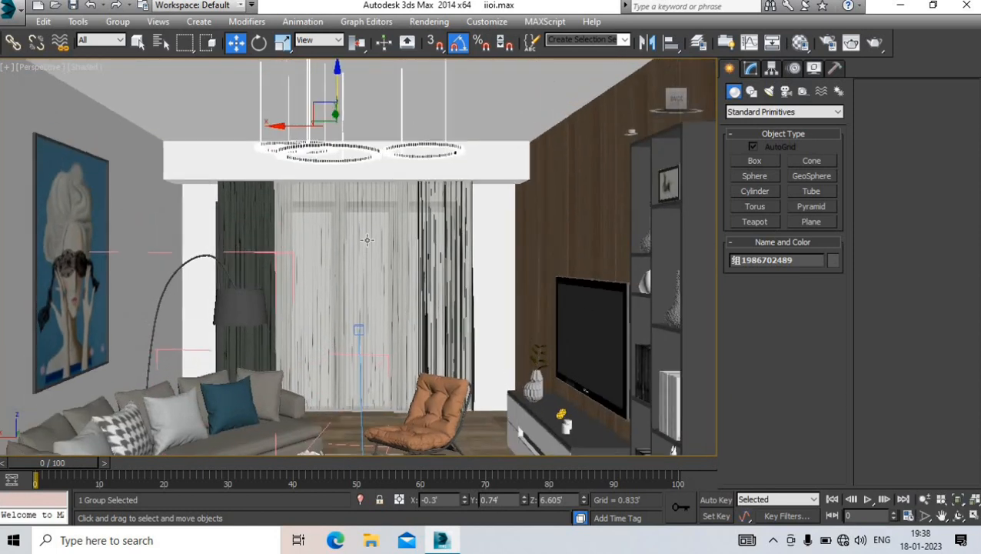
# Readjust the ring chandelier's position beneath the ceiling and check the placement in the camera view
pyautogui.keyDown('alt'); pyautogui.moveTo(366, 162); pyautogui.dragTo(342, 125, button='middle'); pyautogui.keyUp('alt')
pyautogui.moveTo(342, 125); pyautogui.dragTo(333, 198)
pyautogui.press('c')
pyautogui.click(479, 380)
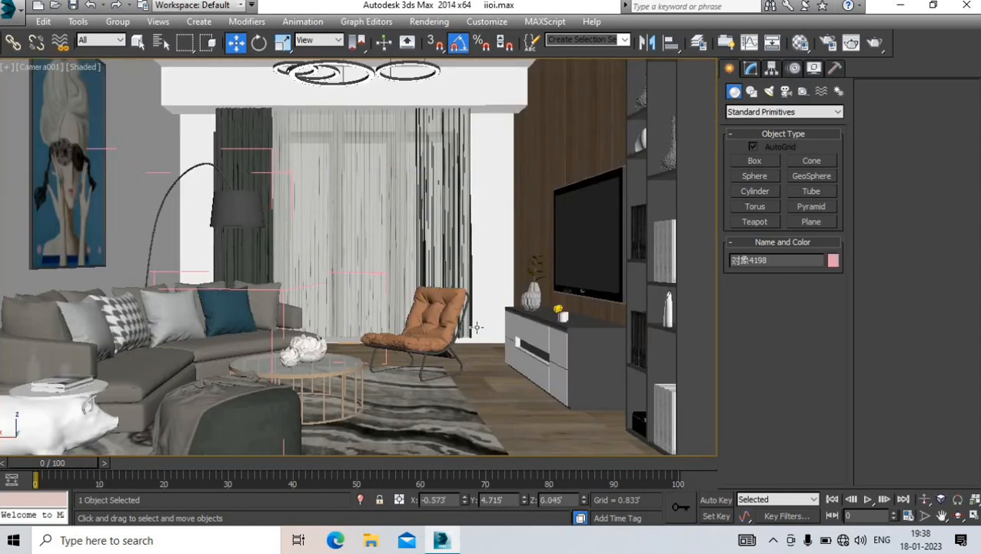
# Select the downlight group far outside the room and move it along X to about 24.002', closer to the room
pyautogui.press('p')
pyautogui.scroll(-5, 461, 241)
pyautogui.keyDown('alt'); pyautogui.moveTo(461, 241); pyautogui.dragTo(393, 260, button='middle'); pyautogui.keyUp('alt')
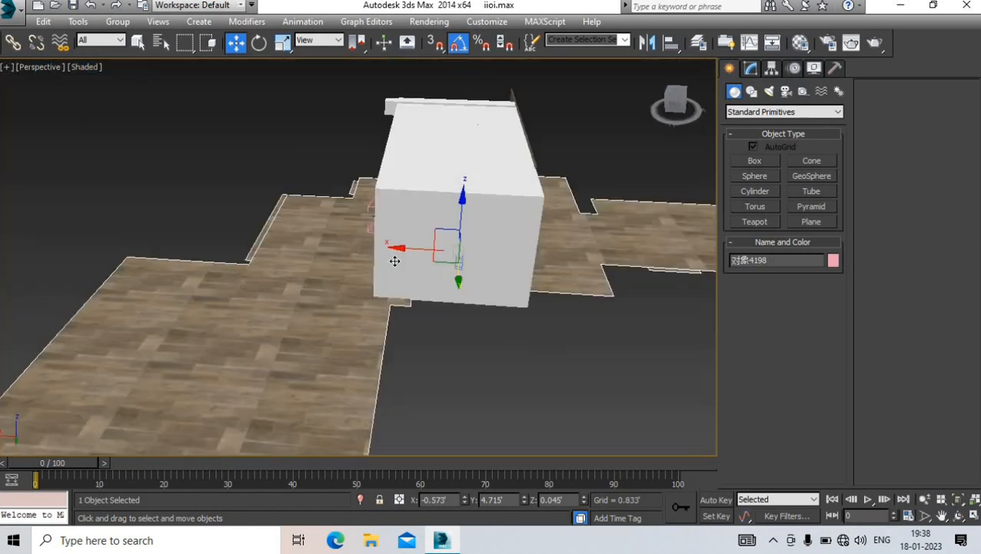
pyautogui.scroll(-3, 394, 260)
pyautogui.moveTo(258, 269); pyautogui.dragTo(383, 281, button='middle')
pyautogui.scroll(-3, 377, 278)
pyautogui.scroll(3, 57, 241)
pyautogui.moveTo(57, 240); pyautogui.dragTo(195, 243, button='middle')
pyautogui.scroll(3, 195, 243)
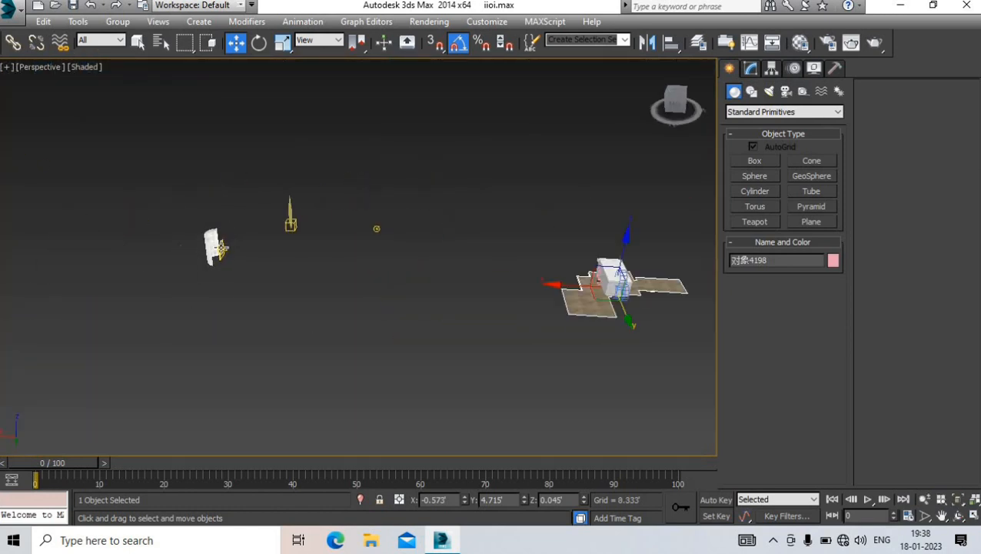
pyautogui.scroll(-3, 195, 239)
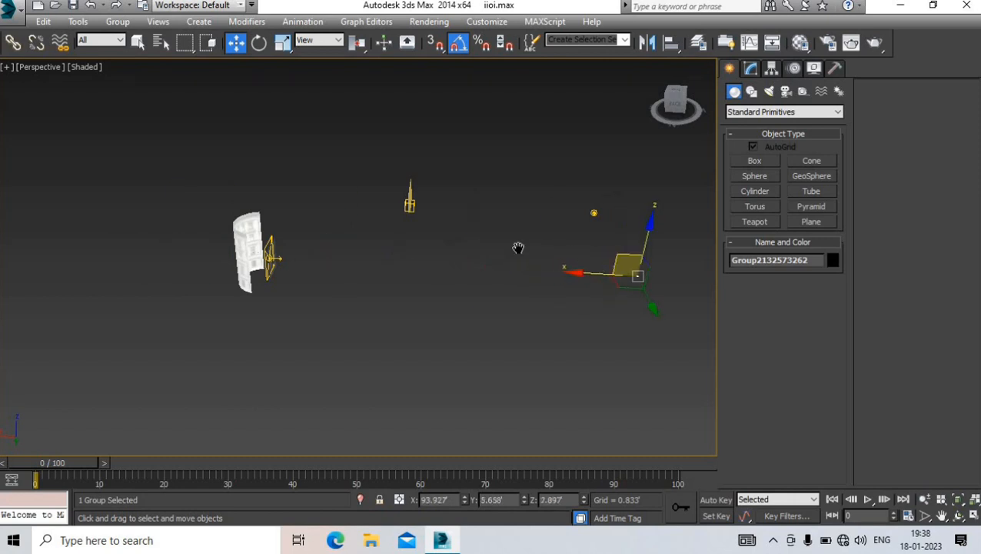
pyautogui.moveTo(519, 248); pyautogui.dragTo(378, 279, button='middle')
pyautogui.scroll(5, 473, 314)
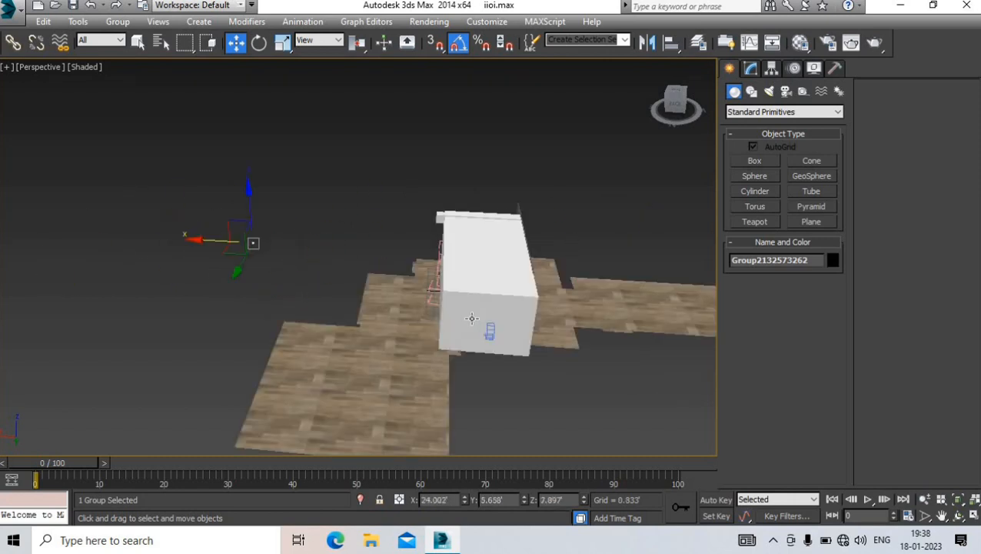
# Isolate the room box and draw a rectangle spline about 18.015' by 8.785' over it in top view, snapped to its corners
pyautogui.click(473, 315)
pyautogui.click(360, 499)
pyautogui.press('t')
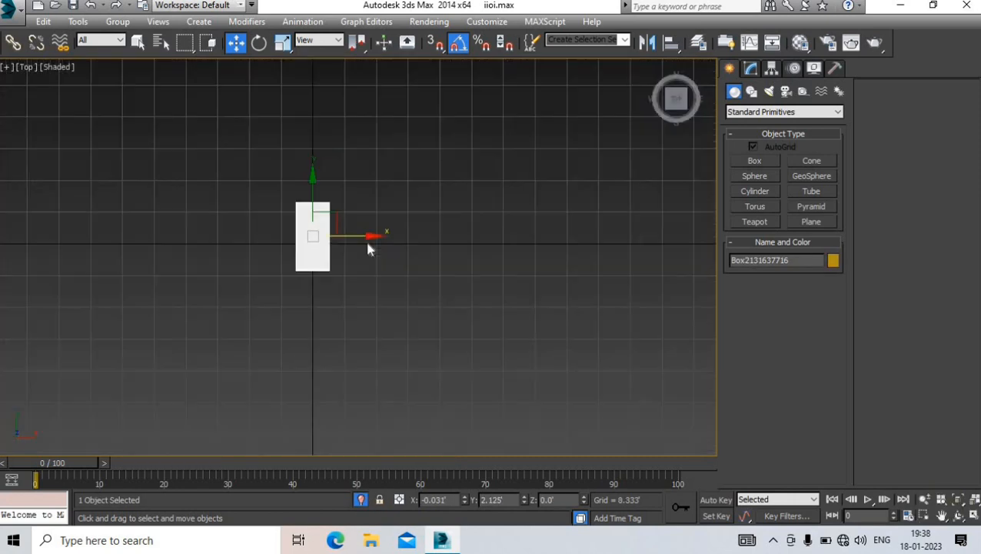
pyautogui.click(288, 234)
pyautogui.scroll(5, 287, 233)
pyautogui.click(753, 91)
pyautogui.click(812, 172)
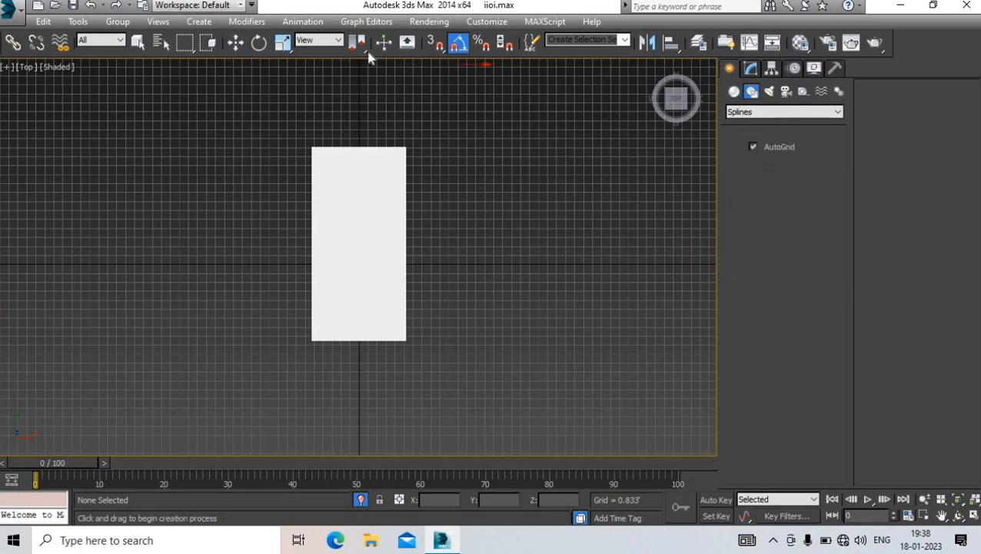
pyautogui.press('s')
pyautogui.moveTo(313, 143); pyautogui.dragTo(405, 342)
pyautogui.press('p')
pyautogui.rightClick(405, 336)
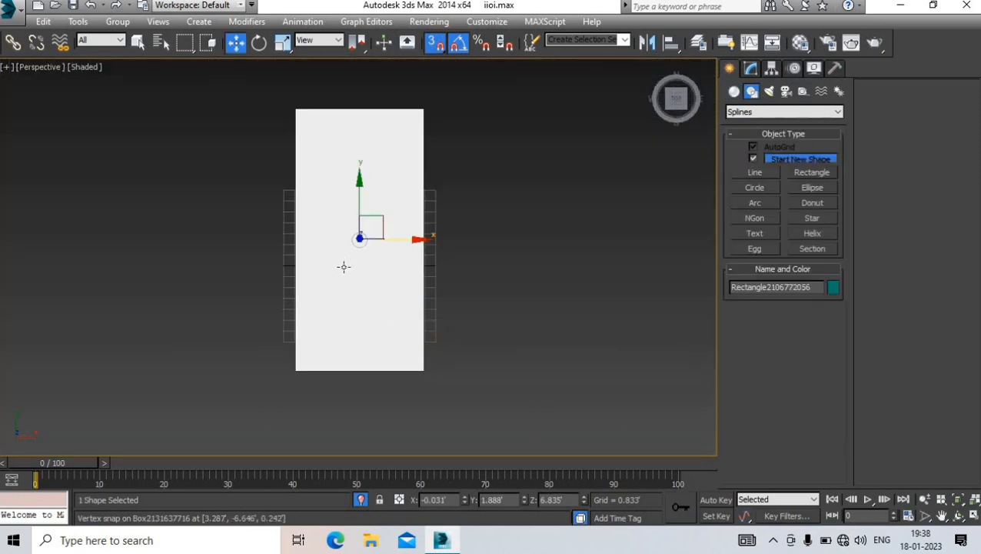
# Make the rectangle spline renderable in the viewport with a rectangular cross-section about 2.707' wide
pyautogui.scroll(-3, 344, 266)
pyautogui.keyDown('alt'); pyautogui.moveTo(343, 267); pyautogui.dragTo(424, 62, button='middle'); pyautogui.keyUp('alt')
pyautogui.scroll(2, 349, 268)
pyautogui.keyDown('alt'); pyautogui.moveTo(348, 268); pyautogui.dragTo(347, 227, button='middle'); pyautogui.keyUp('alt')
pyautogui.scroll(2, 370, 237)
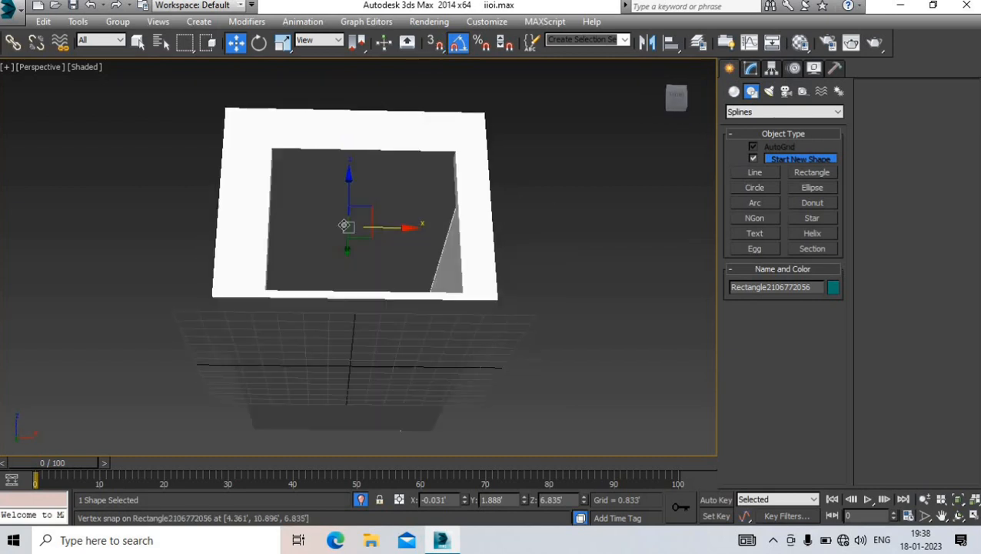
pyautogui.scroll(3, 346, 227)
pyautogui.click(751, 69)
pyautogui.click(769, 257)
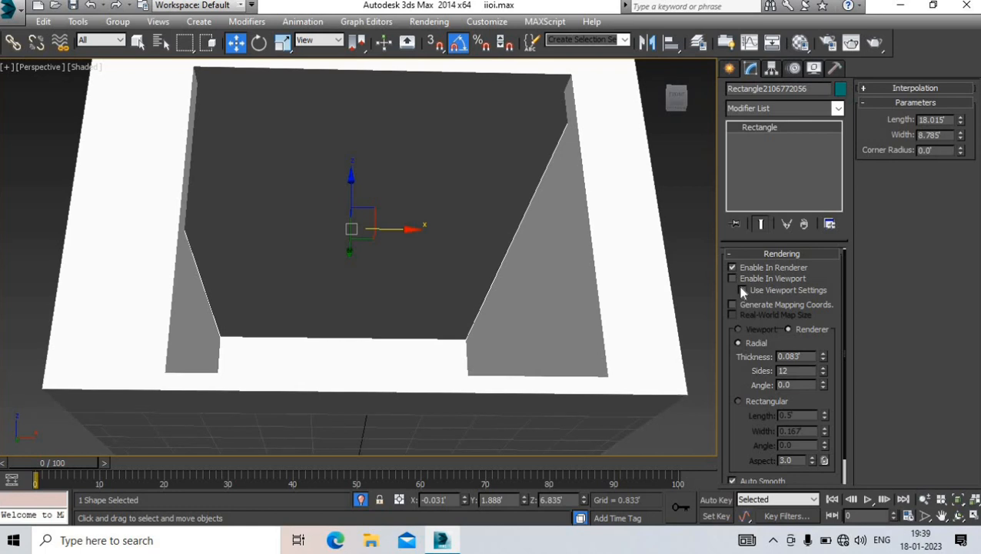
pyautogui.click(733, 278)
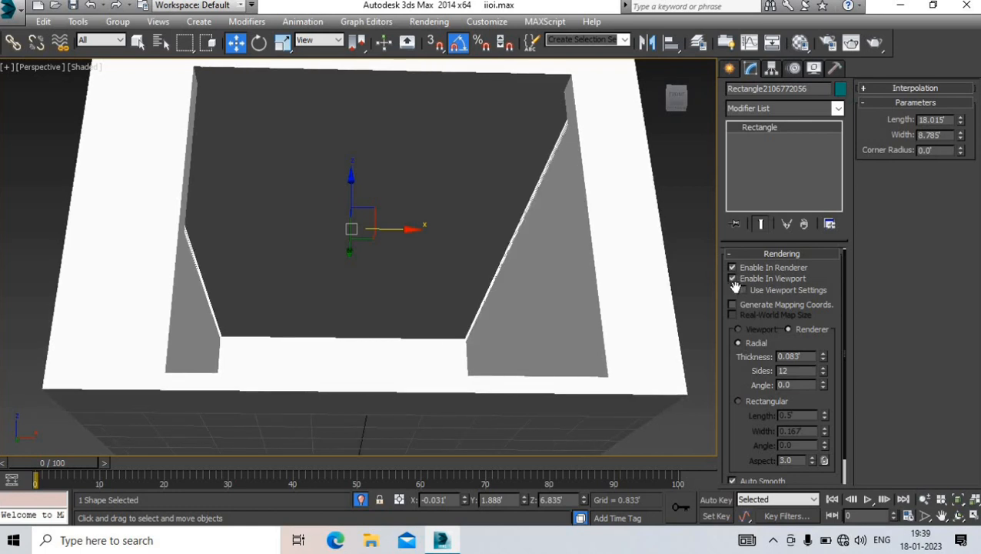
pyautogui.click(739, 400)
pyautogui.moveTo(825, 431); pyautogui.dragTo(817, 383)
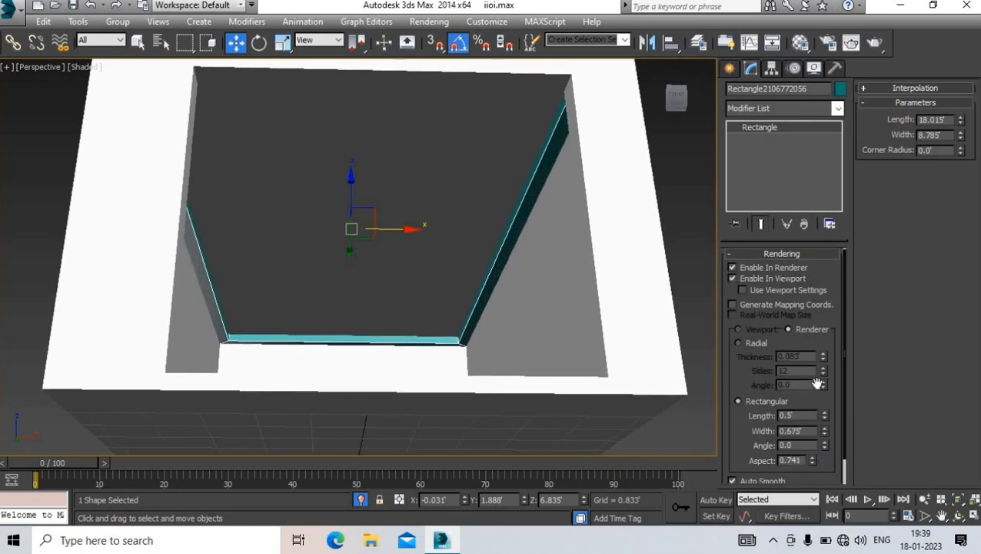
pyautogui.moveTo(825, 433); pyautogui.dragTo(824, 354)
# Set the ceiling frame's cross-section length to 0.3' and place the frame at about Z 6.58', checking it through the camera
pyautogui.scroll(3, 408, 245)
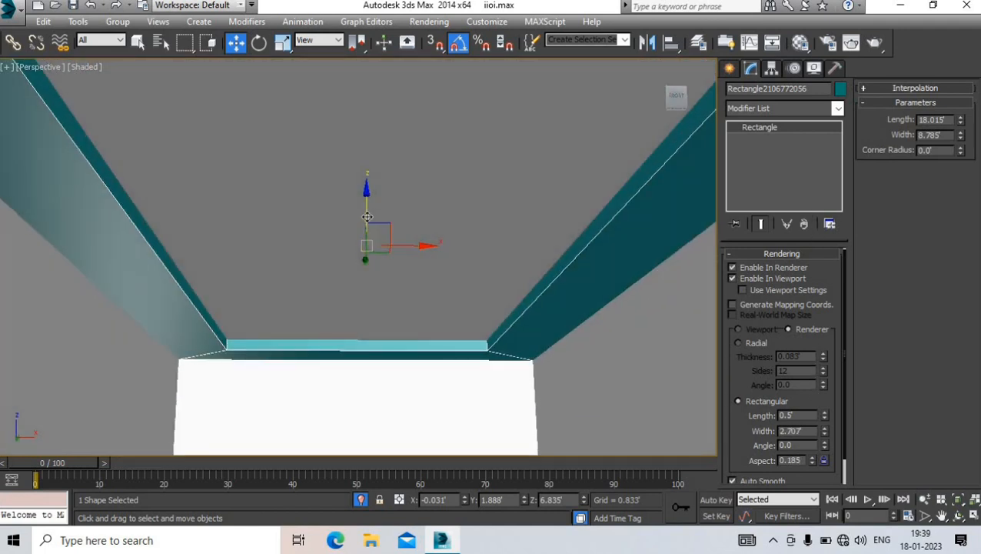
pyautogui.moveTo(367, 217); pyautogui.dragTo(367, 251)
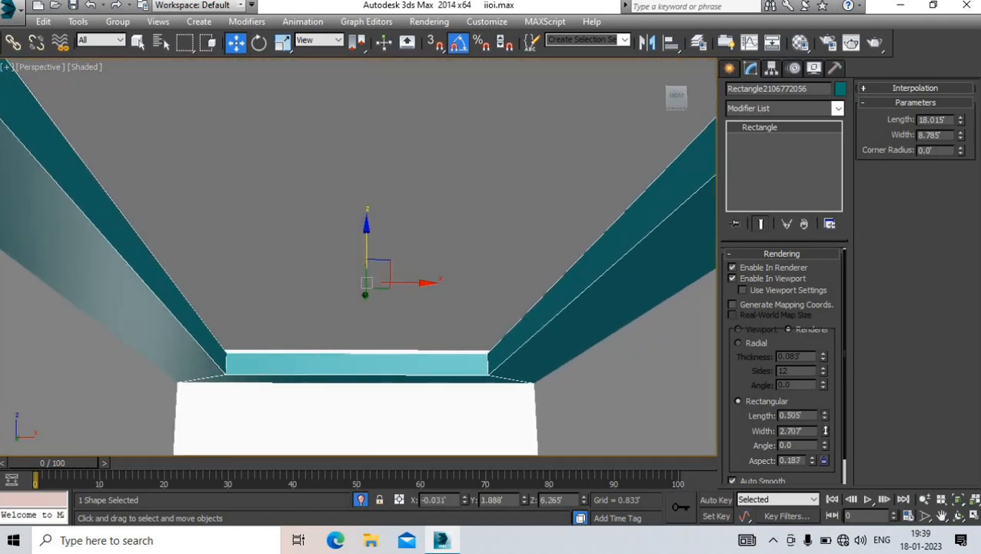
pyautogui.moveTo(825, 430); pyautogui.dragTo(825, 445)
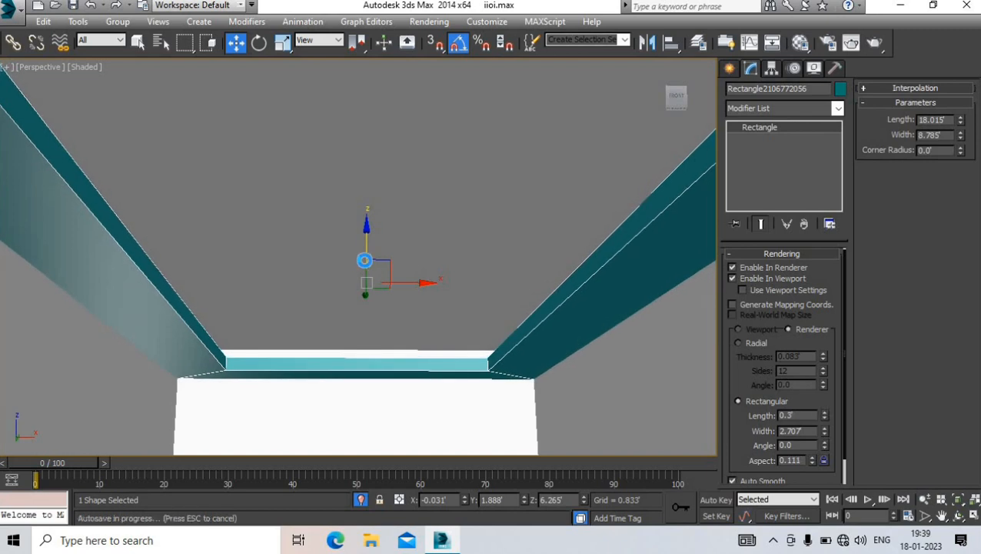
pyautogui.moveTo(365, 259); pyautogui.dragTo(365, 236)
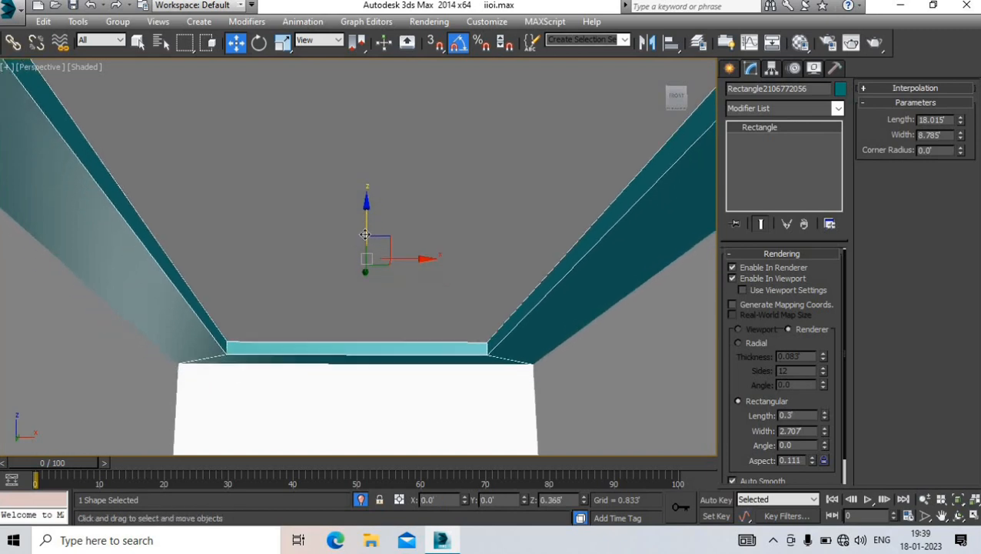
pyautogui.moveTo(352, 268)
pyautogui.keyDown('alt'); pyautogui.mouseDown(button='middle')
pyautogui.moveTo(357, 254)
pyautogui.moveTo(351, 286)
pyautogui.mouseUp(button='middle'); pyautogui.keyUp('alt')
pyautogui.scroll(3, 360, 269)
pyautogui.moveTo(375, 223); pyautogui.dragTo(376, 231)
pyautogui.press('c')
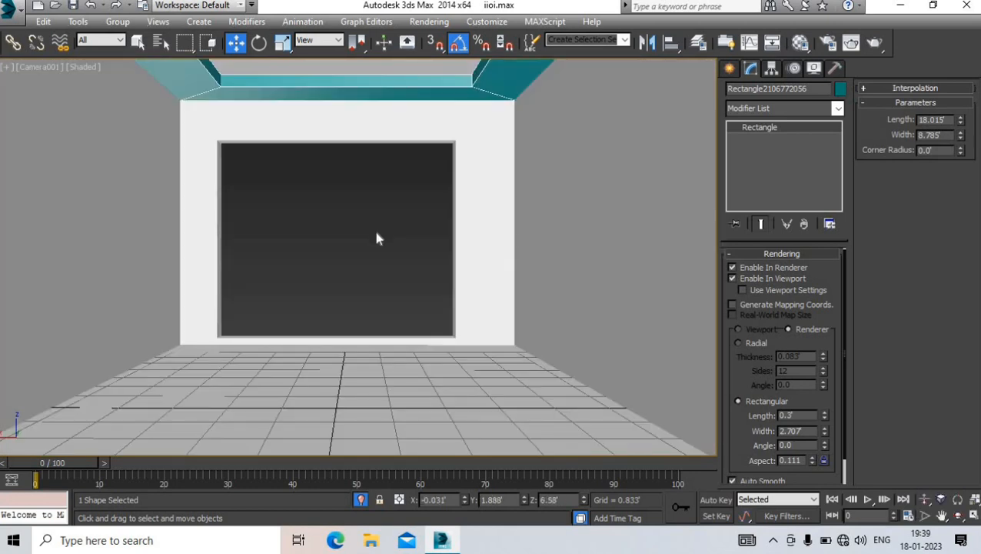
# Exit isolation, shift the ceiling frame along Y to about 3.079', and check it through the camera
pyautogui.hotkey('alt', 'q')
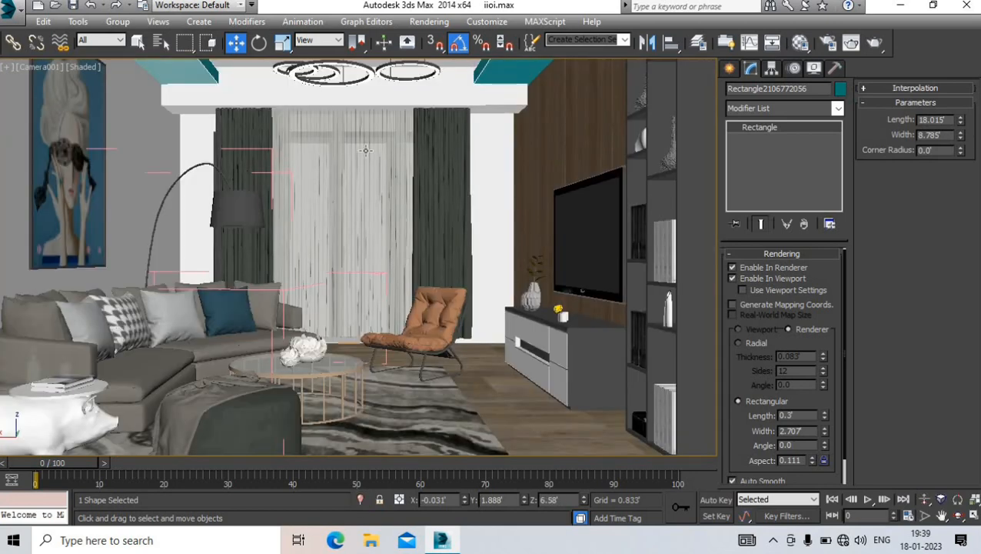
pyautogui.press('p')
pyautogui.moveTo(366, 150)
pyautogui.keyDown('alt'); pyautogui.mouseDown(button='middle')
pyautogui.moveTo(359, 204)
pyautogui.moveTo(360, 169)
pyautogui.mouseUp(button='middle'); pyautogui.keyUp('alt')
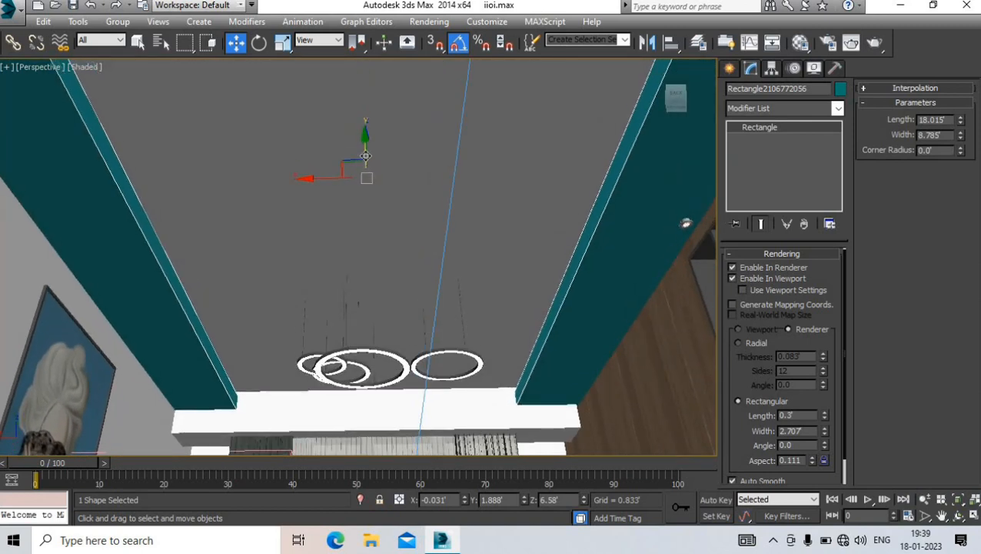
pyautogui.moveTo(366, 156); pyautogui.dragTo(363, 82)
pyautogui.keyDown('alt'); pyautogui.moveTo(363, 162); pyautogui.dragTo(370, 277, button='middle'); pyautogui.keyUp('alt')
pyautogui.press('c')
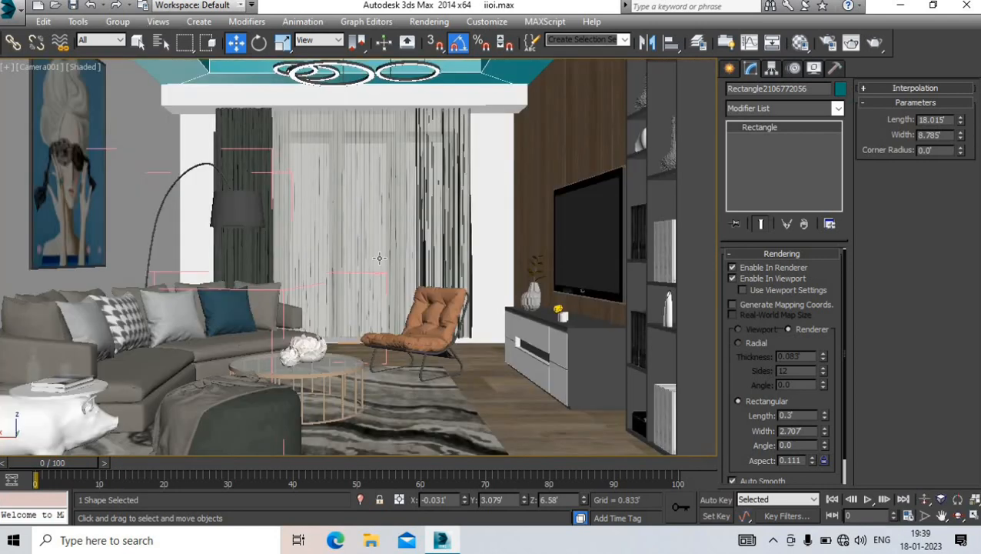
# Assign the white VRayMtl Material #24 to the ceiling frame
pyautogui.press('m')
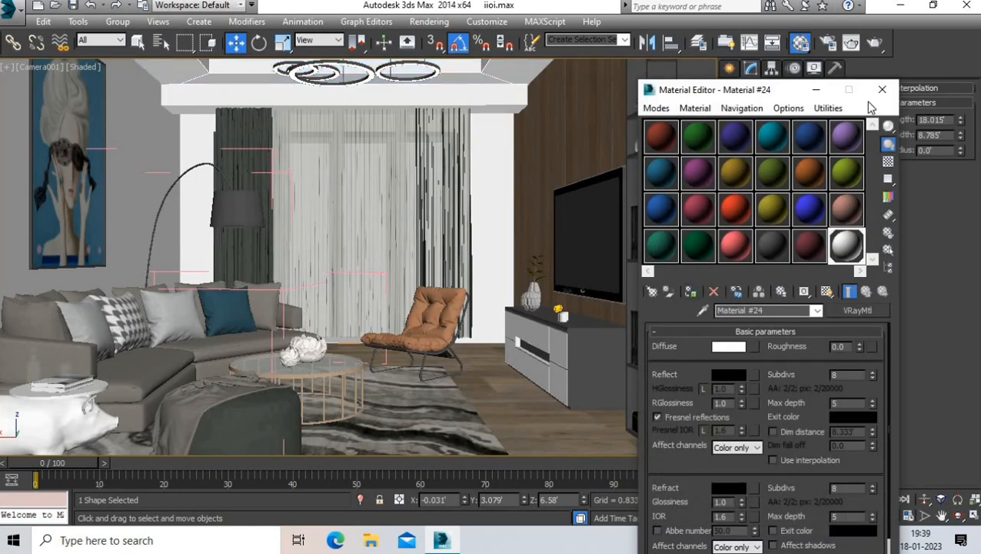
pyautogui.click(882, 89)
pyautogui.click(730, 69)
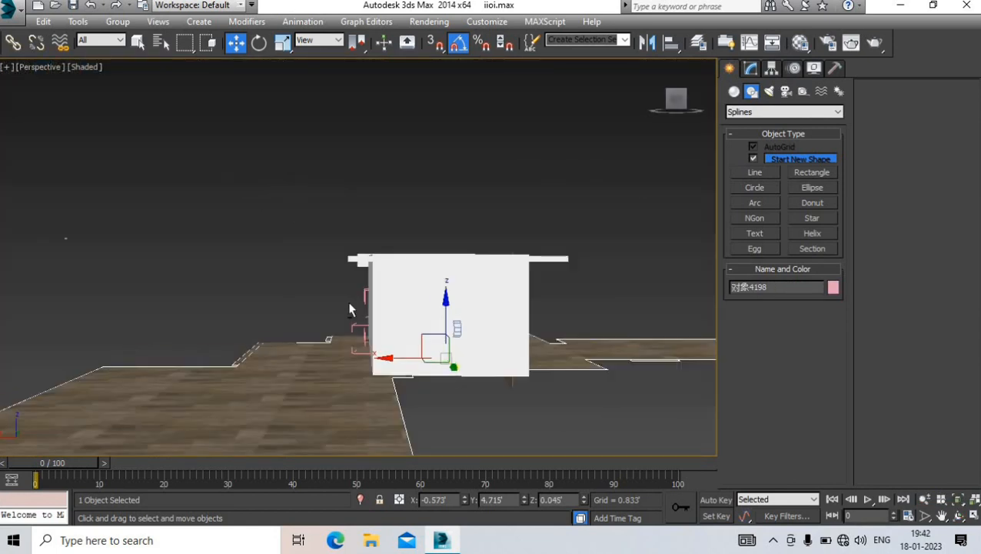
# Isolate the downlight group outside the room and ungroup it
pyautogui.keyDown('alt'); pyautogui.moveTo(200, 254); pyautogui.dragTo(155, 231, button='middle'); pyautogui.keyUp('alt')
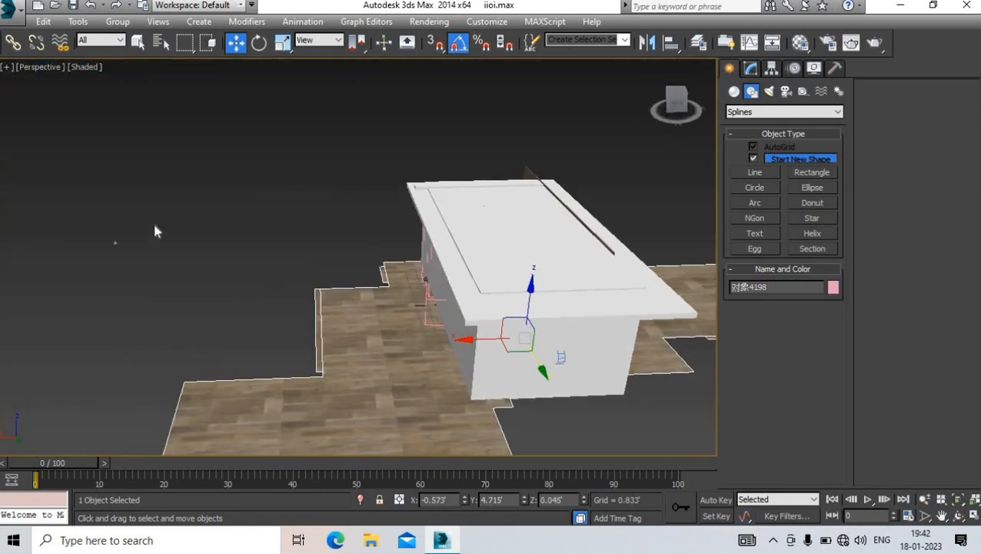
pyautogui.click(306, 445)
pyautogui.click(361, 500)
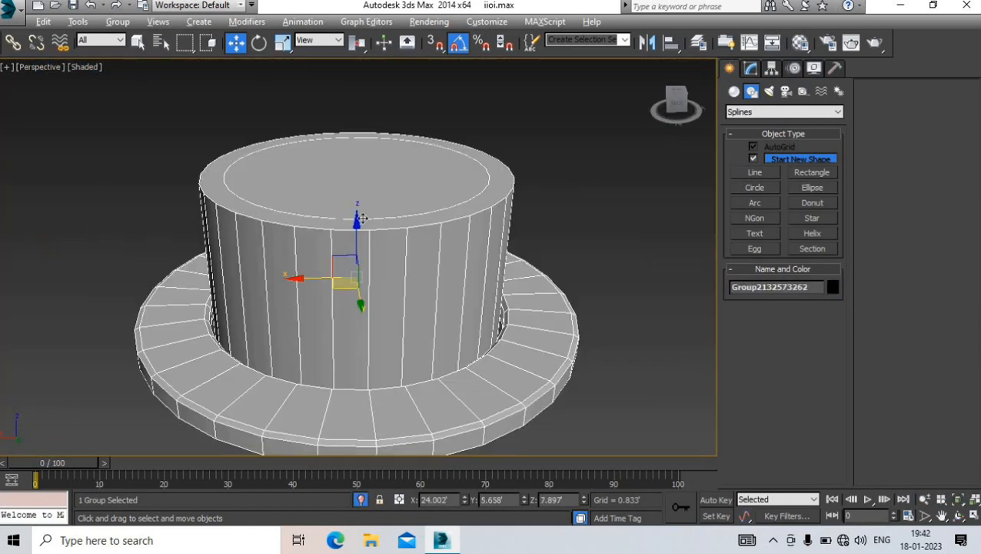
pyautogui.keyDown('alt'); pyautogui.moveTo(360, 219); pyautogui.dragTo(133, 86, button='middle'); pyautogui.keyUp('alt')
pyautogui.click(117, 21)
pyautogui.click(139, 54)
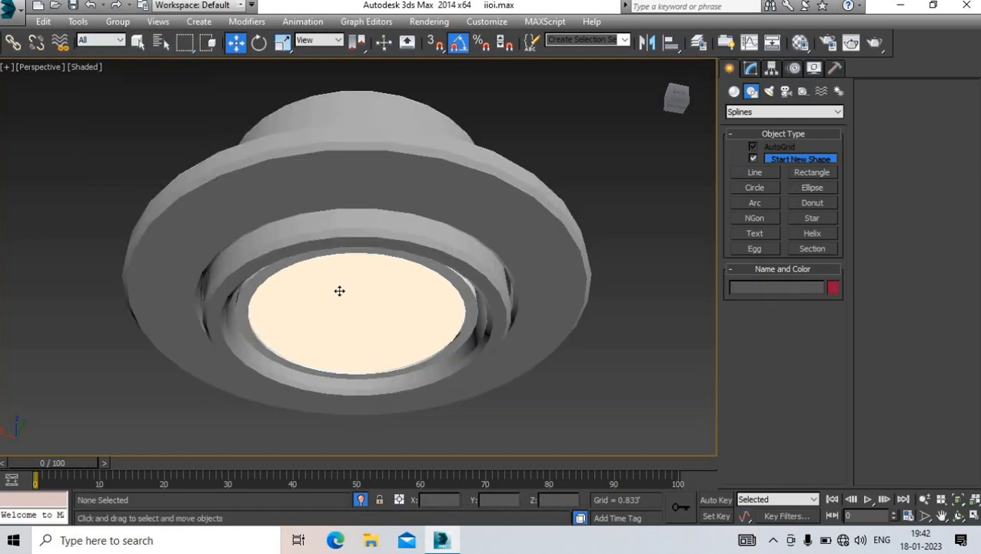
# Assign Material #23 to the downlight's round lamp face and change the material to VRayLightMtl with a multiplier of 40
pyautogui.click(340, 290)
pyautogui.press('m')
pyautogui.click(809, 246)
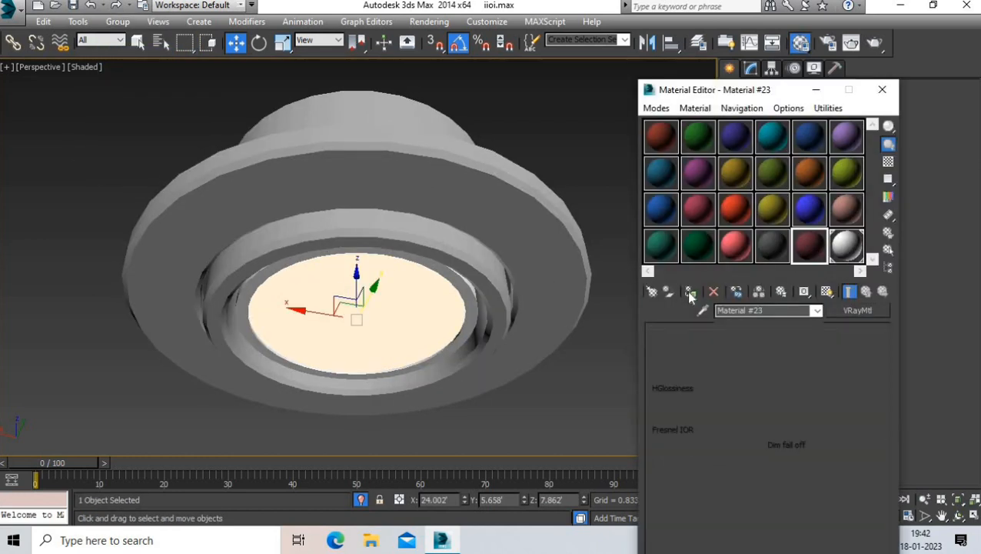
pyautogui.click(691, 291)
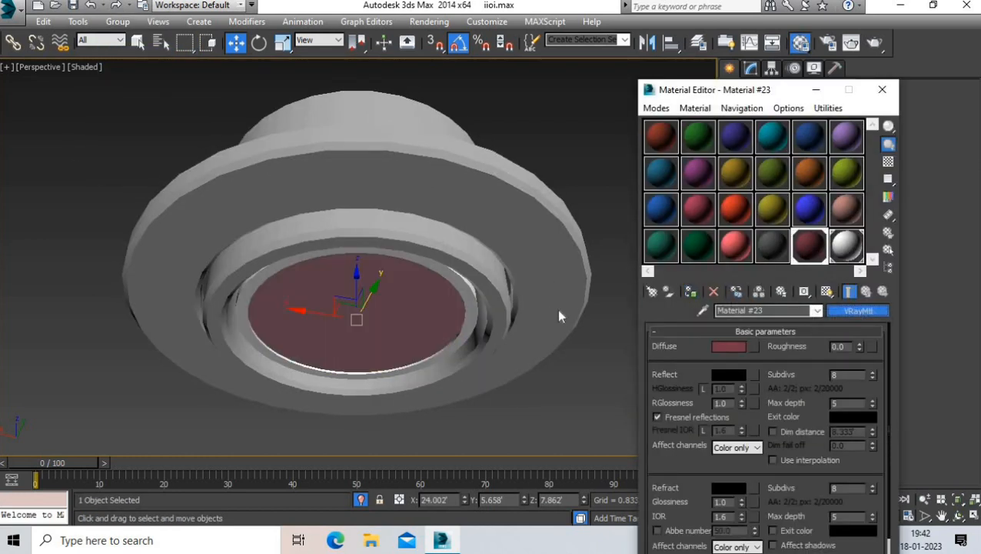
pyautogui.click(389, 322)
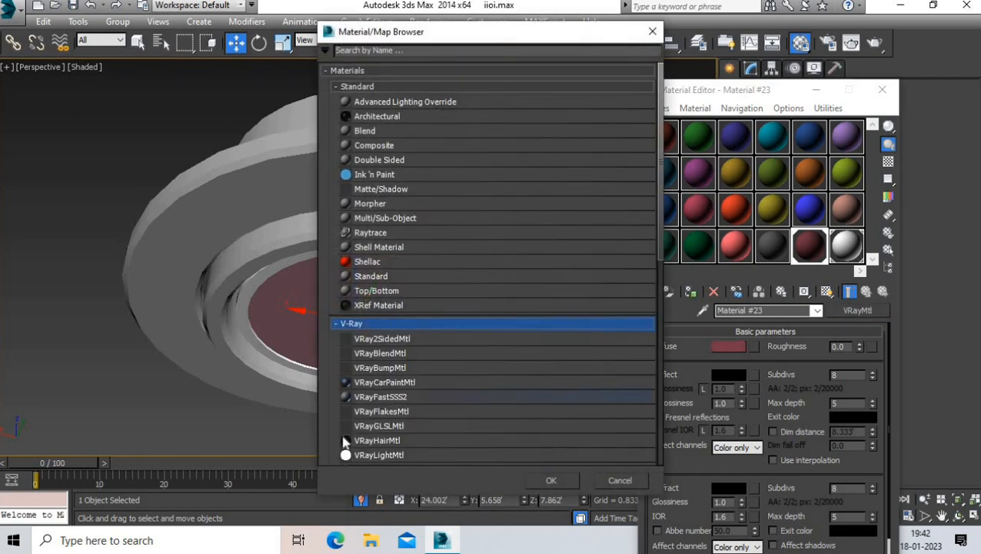
pyautogui.click(357, 453)
pyautogui.click(552, 480)
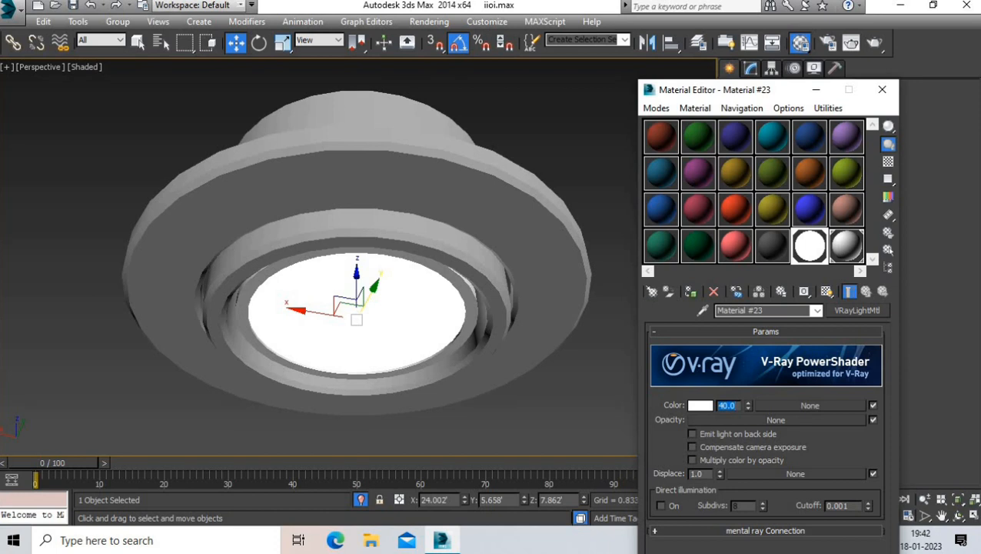
# Set the light material's colour to a warm light orange and close the material editor
pyautogui.click(704, 407)
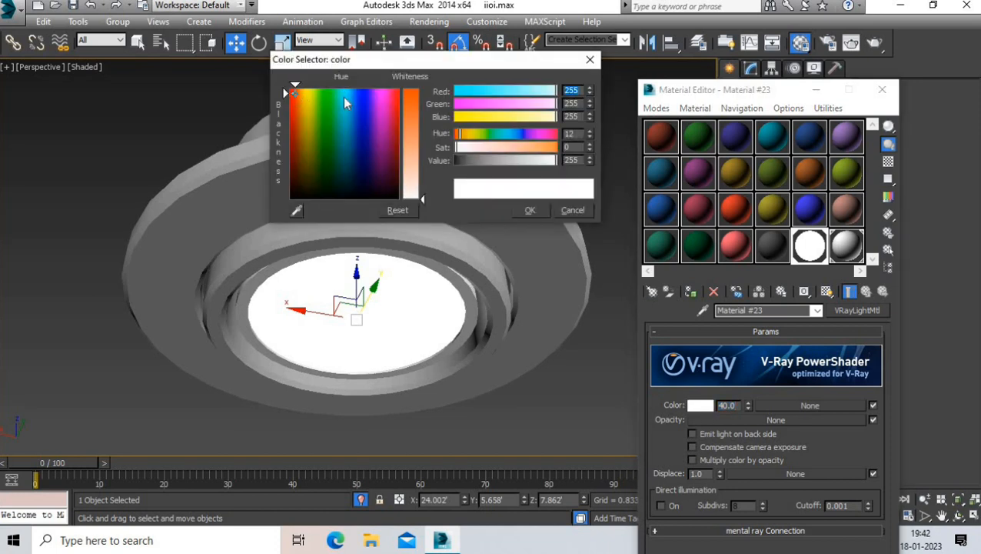
pyautogui.click(411, 137)
pyautogui.click(530, 210)
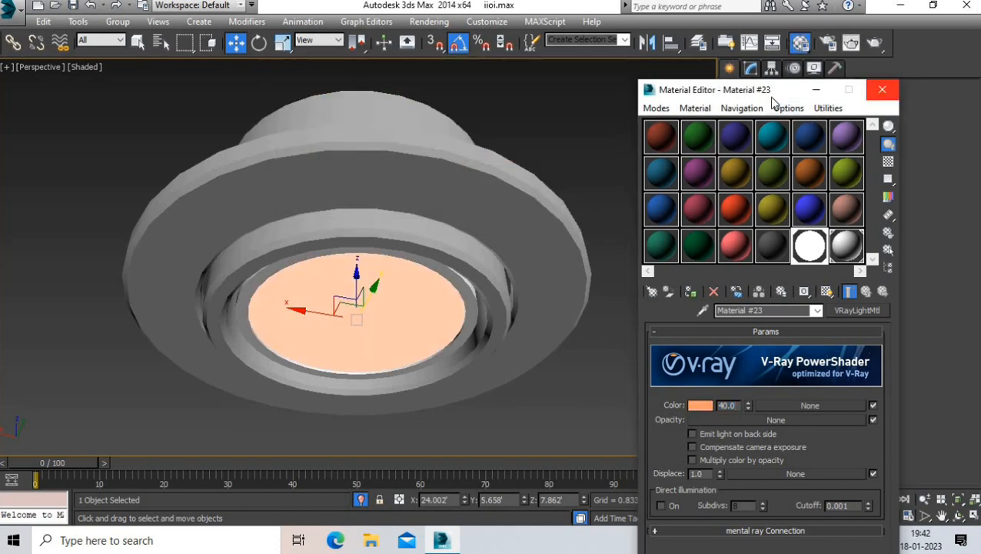
pyautogui.click(882, 89)
# Group the downlight's housing and lamp face together under the default name and exit isolation
pyautogui.scroll(-4, 485, 144)
pyautogui.click(484, 145)
pyautogui.moveTo(483, 224); pyautogui.dragTo(130, 87)
pyautogui.click(113, 26)
pyautogui.click(120, 39)
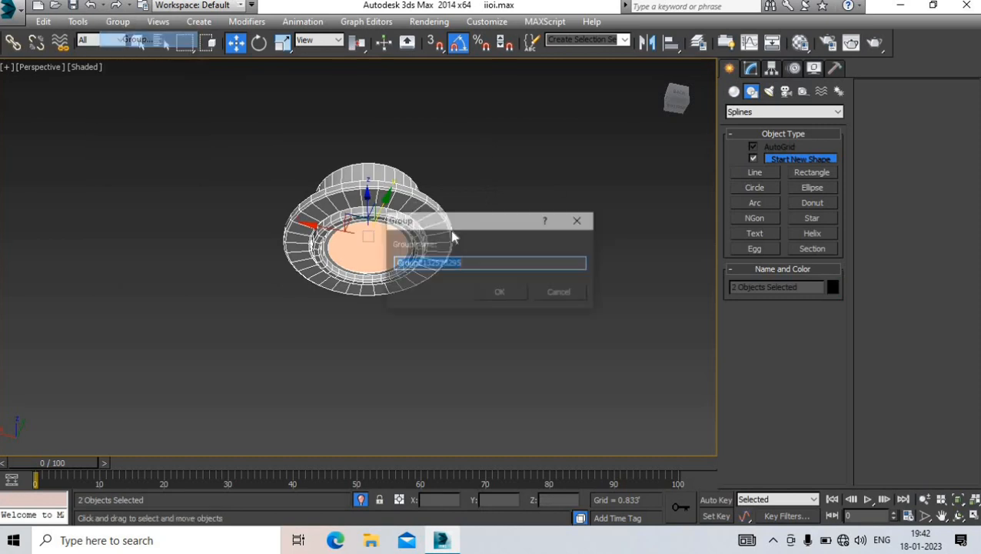
pyautogui.click(506, 291)
pyautogui.click(361, 499)
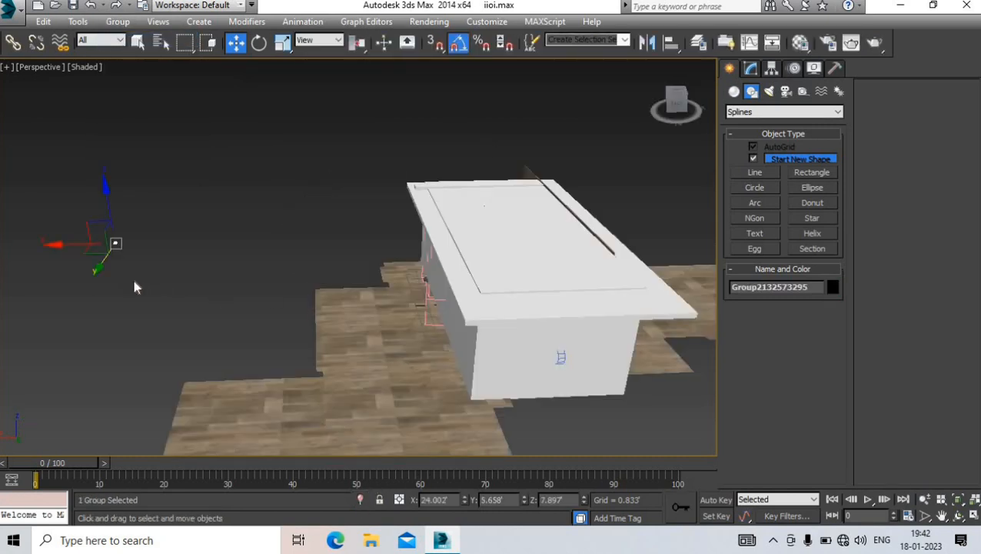
# Move the downlight group from outside into the room, below the ceiling border beside the wood-panelled TV wall
pyautogui.scroll(4, 564, 229)
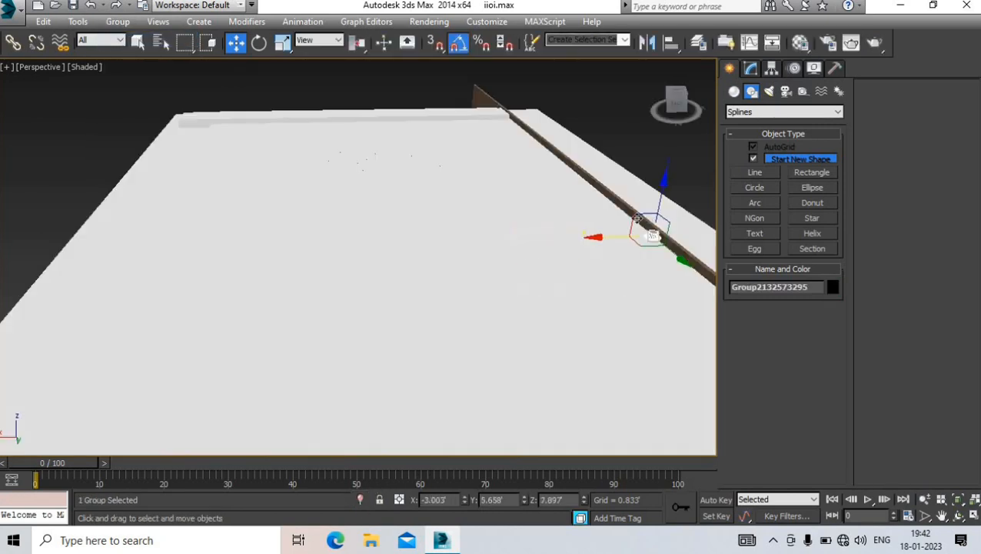
pyautogui.moveTo(655, 236); pyautogui.dragTo(624, 372)
pyautogui.press('c')
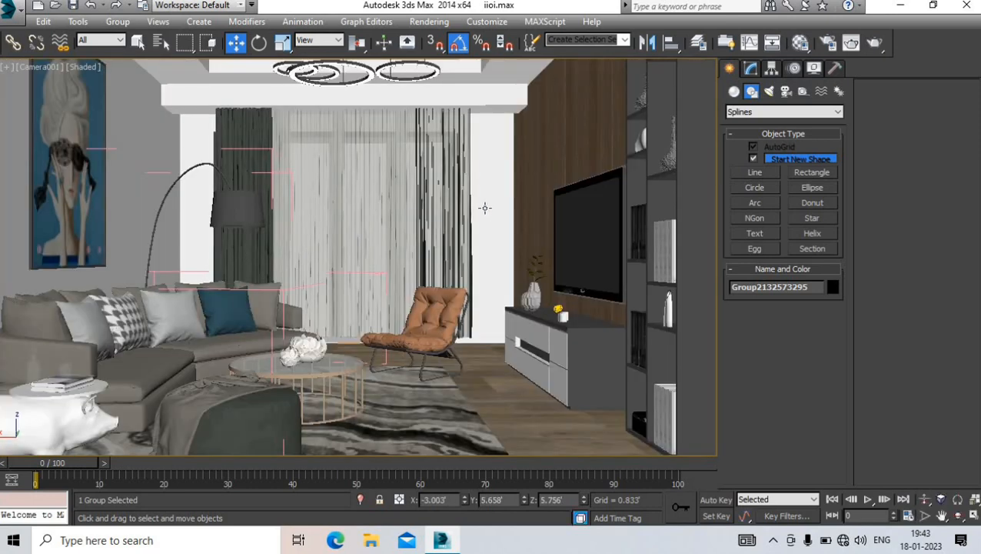
pyautogui.press('p')
pyautogui.moveTo(446, 165); pyautogui.dragTo(444, 261, button='middle')
pyautogui.scroll(-4, 444, 262)
pyautogui.keyDown('alt'); pyautogui.moveTo(429, 221); pyautogui.dragTo(554, 192, button='middle'); pyautogui.keyUp('alt')
pyautogui.scroll(3, 545, 172)
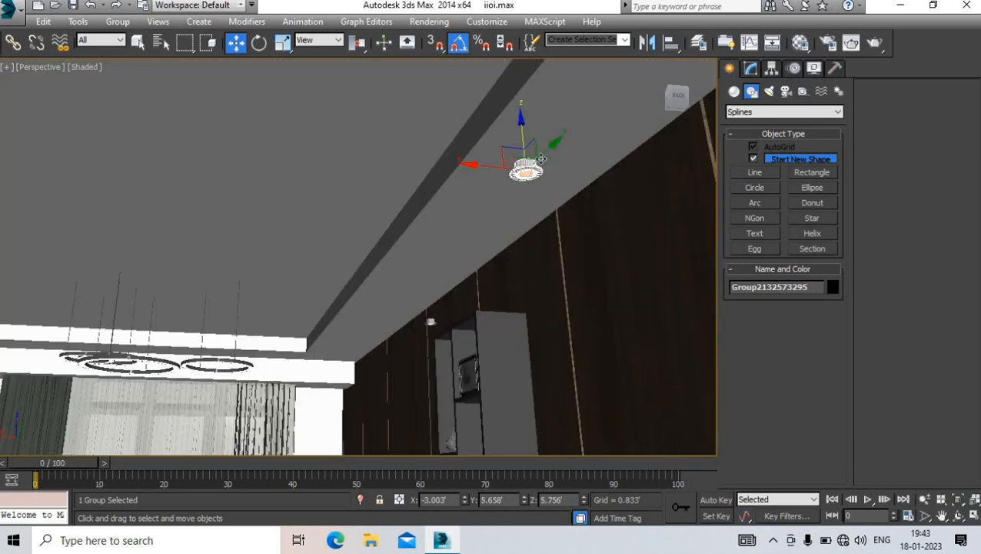
# Position the downlight on the ceiling border beside the TV wall and fit it flush against the surface
pyautogui.moveTo(540, 157); pyautogui.dragTo(460, 260)
pyautogui.press('z')
pyautogui.moveTo(386, 196); pyautogui.dragTo(387, 104)
pyautogui.moveTo(344, 149); pyautogui.dragTo(444, 156)
pyautogui.scroll(-3, 486, 242)
pyautogui.keyDown('alt'); pyautogui.moveTo(489, 260); pyautogui.dragTo(493, 248, button='middle'); pyautogui.keyUp('alt')
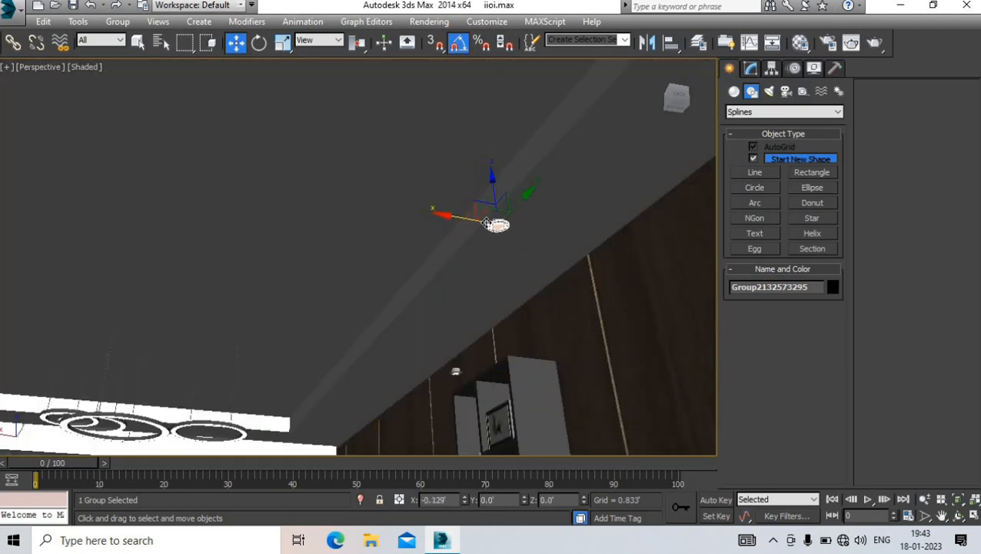
pyautogui.press('z')
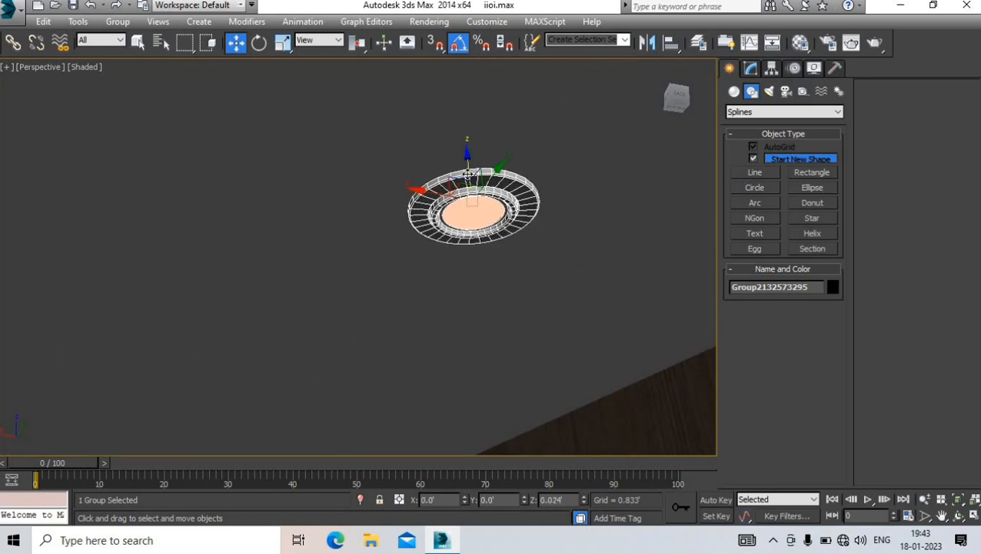
pyautogui.moveTo(468, 171)
pyautogui.mouseDown()
pyautogui.moveTo(465, 155)
pyautogui.moveTo(309, 351)
pyautogui.moveTo(337, 300)
pyautogui.mouseUp()
# Copy the downlight along the ceiling border beside the TV wall to form a row of three
pyautogui.press('w')
pyautogui.scroll(-3, 465, 156)
pyautogui.scroll(3, 466, 173)
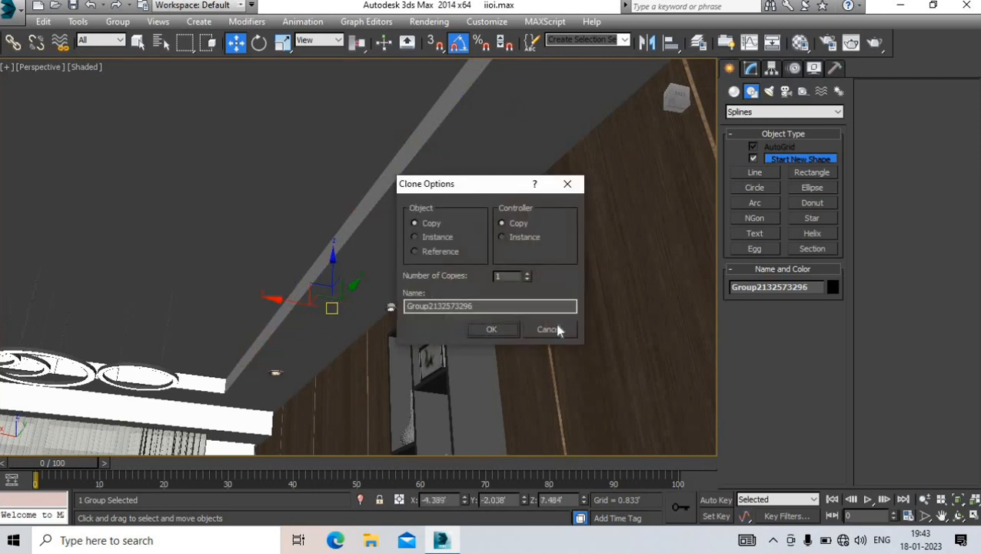
pyautogui.click(559, 330)
pyautogui.keyDown('shift'); pyautogui.moveTo(296, 346); pyautogui.dragTo(378, 257); pyautogui.keyUp('shift')
pyautogui.press('Return')
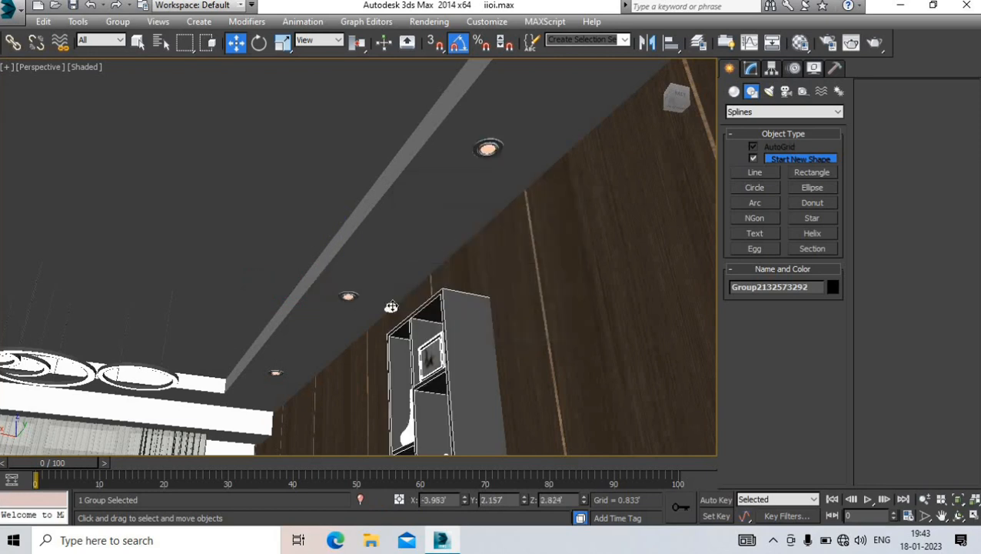
# Isolate the tall bookshelf group, ungroup it and delete the stray downlight beside its top
pyautogui.click(361, 500)
pyautogui.click(118, 21)
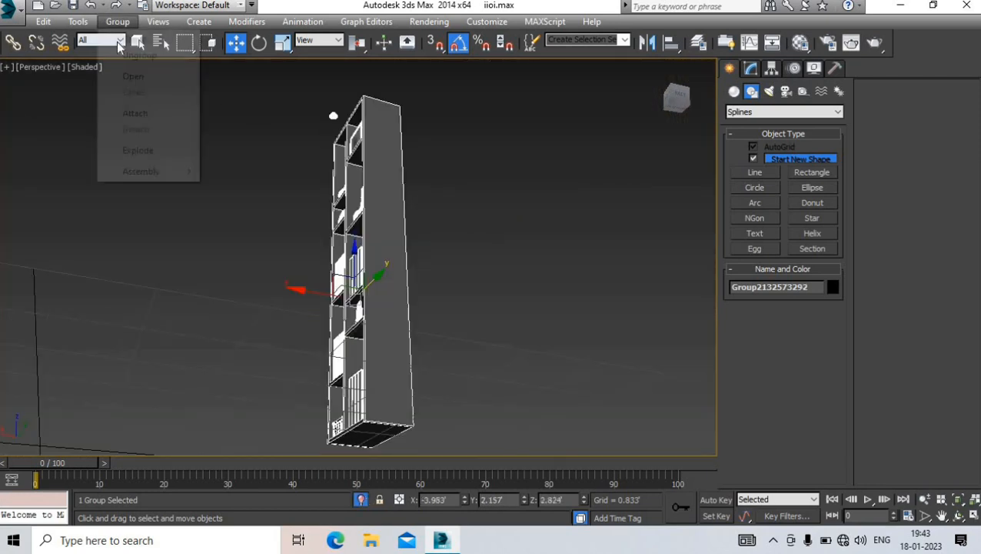
pyautogui.click(138, 55)
pyautogui.click(336, 106)
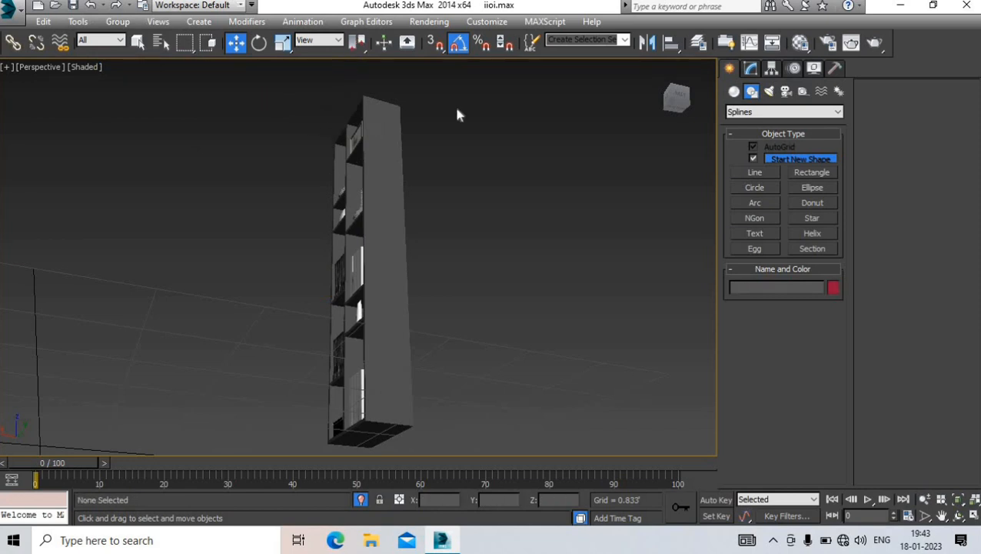
# Group all the bookshelf parts together again under the default name and exit isolation
pyautogui.moveTo(270, 425); pyautogui.dragTo(268, 422)
pyautogui.click(118, 21)
pyautogui.click(138, 31)
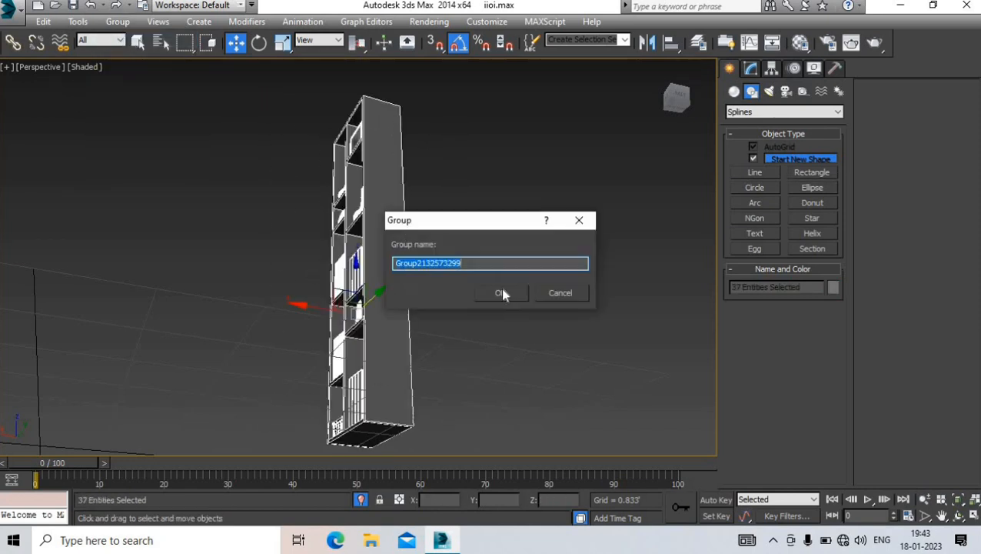
pyautogui.click(501, 290)
pyautogui.click(359, 501)
# Select the three downlights beside the TV wall and copy them to the ceiling border on the opposite side
pyautogui.click(346, 297)
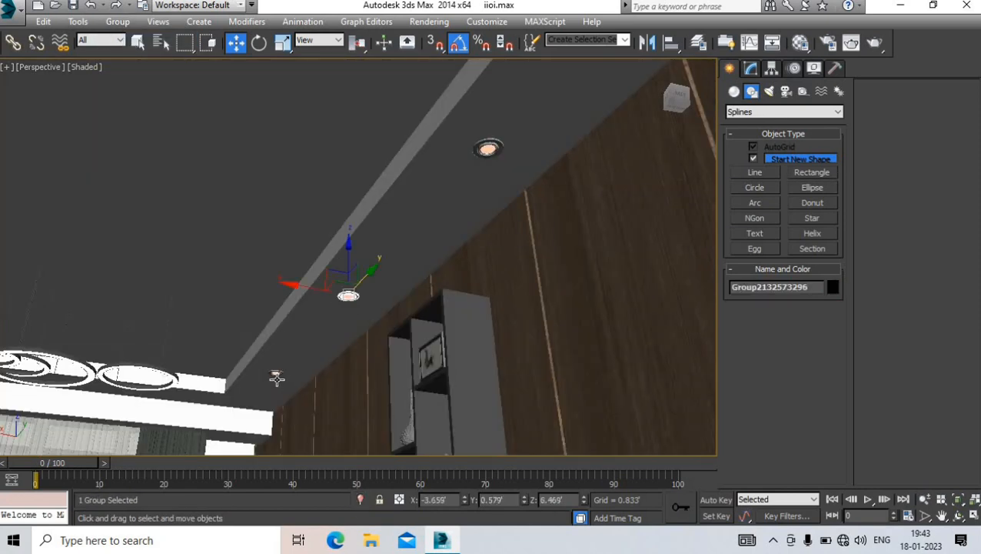
pyautogui.keyDown('ctrl'); pyautogui.click(276, 376); pyautogui.keyUp('ctrl')
pyautogui.hotkey('ctrl', 'z')
pyautogui.keyDown('ctrl'); pyautogui.click(276, 374); pyautogui.keyUp('ctrl')
pyautogui.keyDown('ctrl'); pyautogui.click(489, 148); pyautogui.keyUp('ctrl')
pyautogui.keyDown('alt'); pyautogui.moveTo(490, 147); pyautogui.dragTo(559, 213, button='middle'); pyautogui.keyUp('alt')
pyautogui.moveTo(559, 213); pyautogui.dragTo(36, 212)
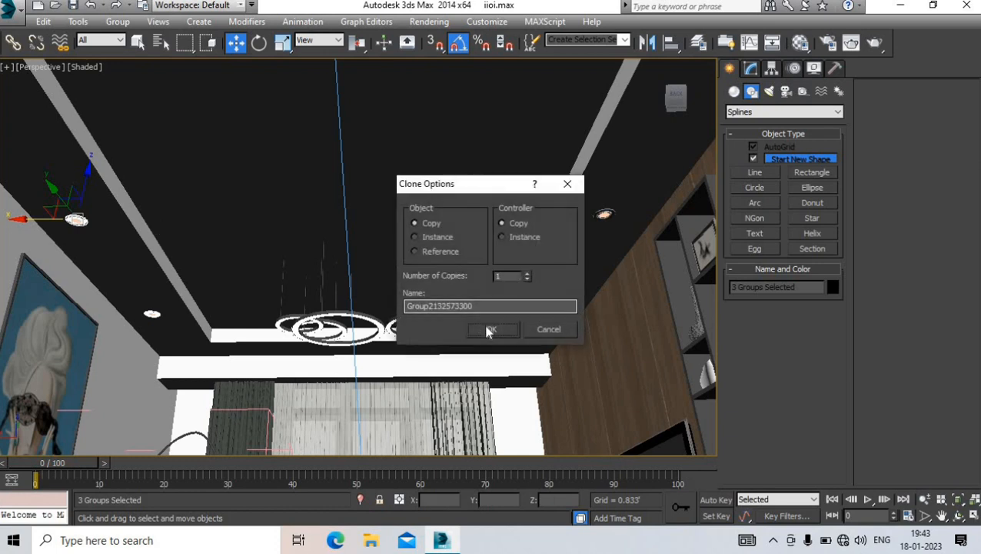
pyautogui.click(489, 330)
# Copy one downlight from the TV-wall row to the ceiling border in front of the curtains
pyautogui.scroll(3, 509, 329)
pyautogui.moveTo(530, 309); pyautogui.dragTo(592, 173, button='middle')
pyautogui.click(599, 169)
pyautogui.moveTo(604, 156)
pyautogui.keyDown('shift'); pyautogui.mouseDown()
pyautogui.moveTo(515, 256)
pyautogui.moveTo(419, 263)
pyautogui.mouseUp(); pyautogui.keyUp('shift')
pyautogui.press('Return')
# Copy the downlight in front of the curtains across to the far end of that border and return to the camera view
pyautogui.scroll(3, 419, 261)
pyautogui.scroll(-5, 418, 259)
pyautogui.scroll(3, 416, 258)
pyautogui.moveTo(470, 260); pyautogui.dragTo(573, 250, button='middle')
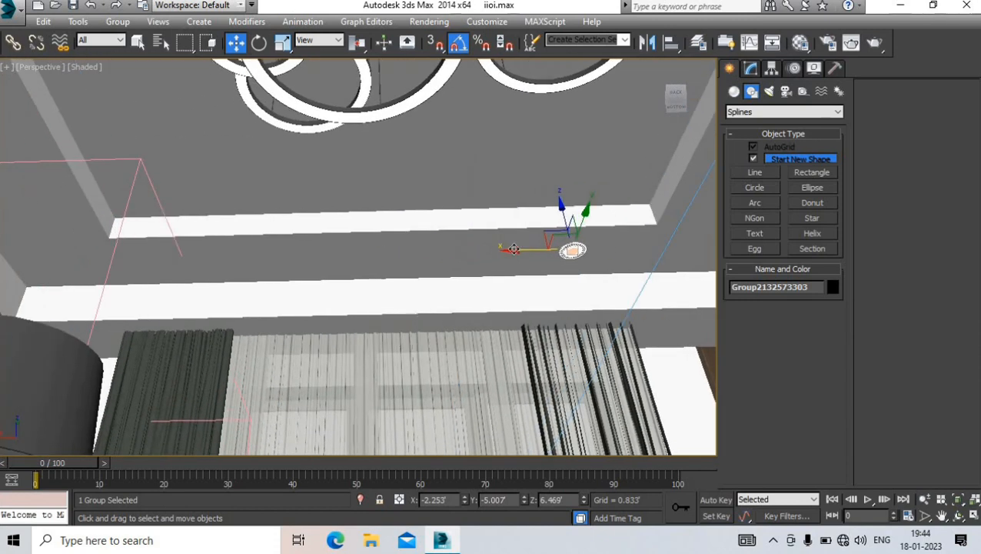
pyautogui.keyDown('shift'); pyautogui.moveTo(573, 249); pyautogui.dragTo(182, 259); pyautogui.keyUp('shift')
pyautogui.click(487, 329)
pyautogui.press('c')
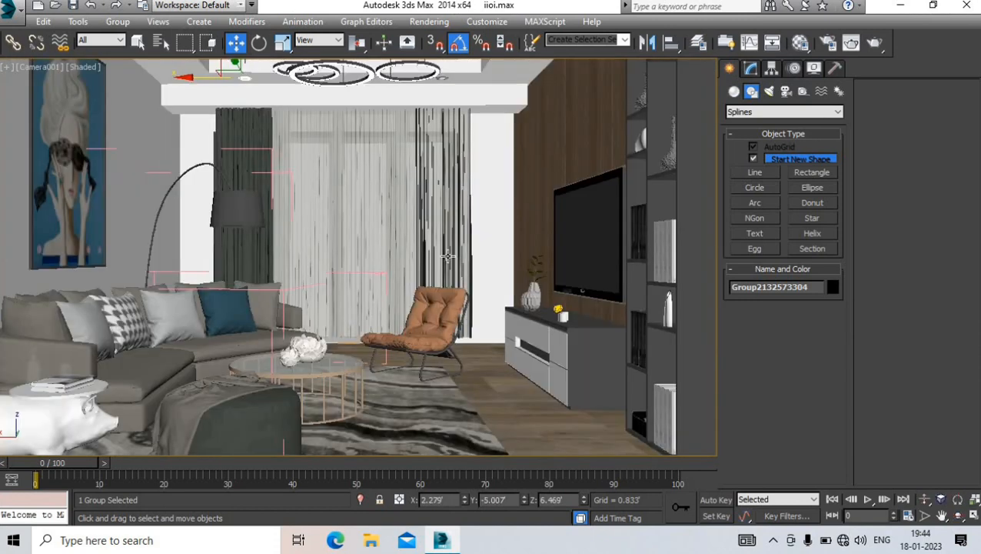
# Move the dark curtain on the TV-wall side of the window outward, closer to the TV wall
pyautogui.click(443, 236)
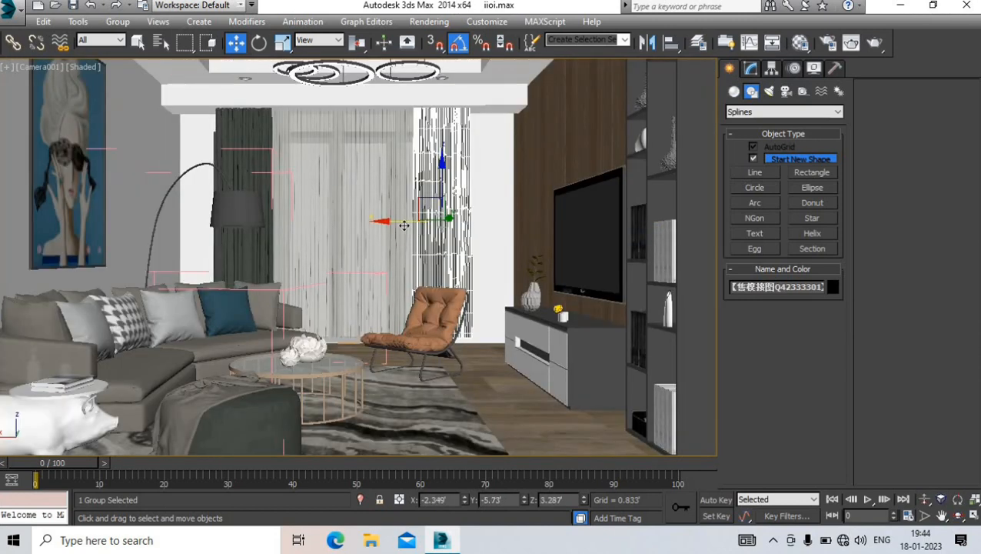
pyautogui.moveTo(397, 223); pyautogui.dragTo(423, 226)
pyautogui.click(451, 246)
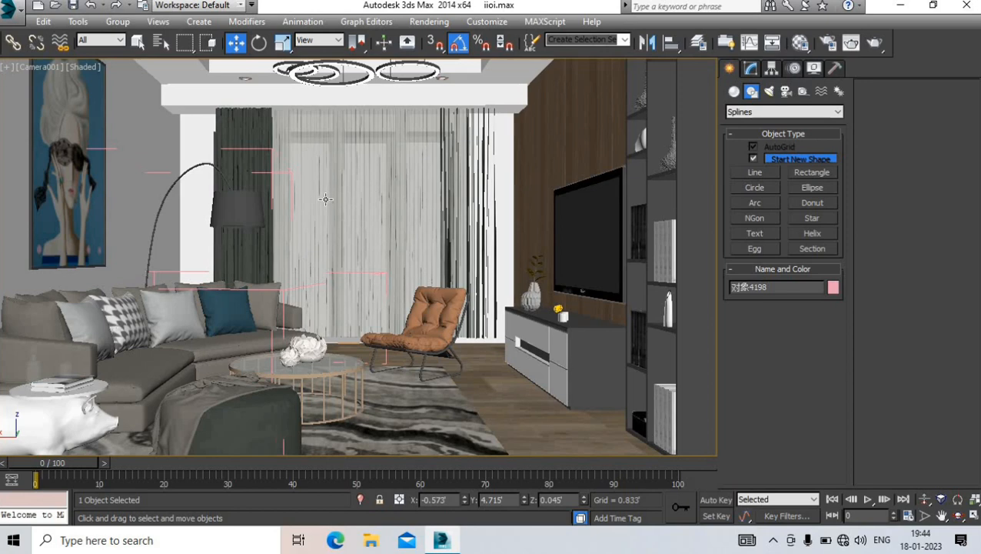
# In the Left view, select the three stray objects standing beyond the end of the wood-panelled wall and delete them
pyautogui.press('f')
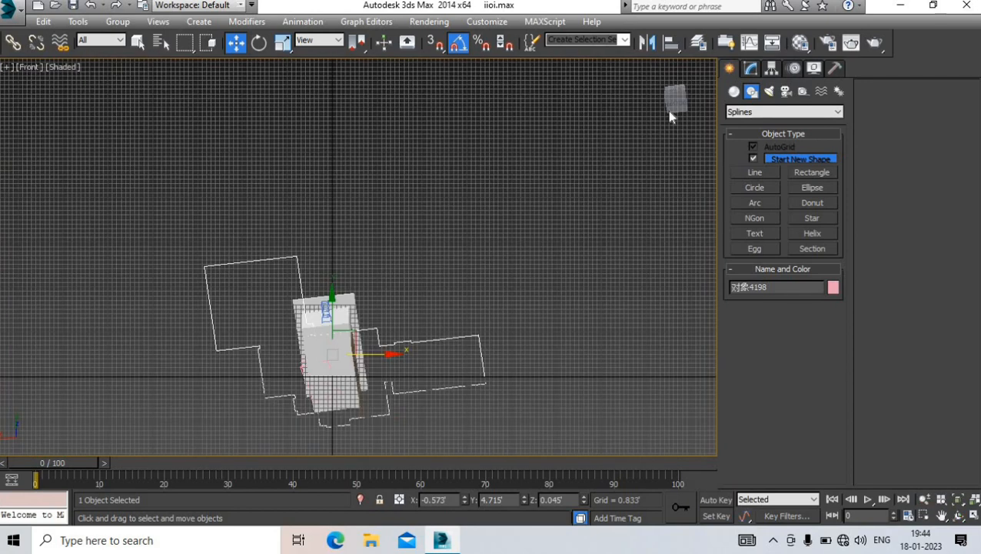
pyautogui.click(673, 107)
pyautogui.press('l')
pyautogui.scroll(-2, 345, 239)
pyautogui.scroll(4, 312, 149)
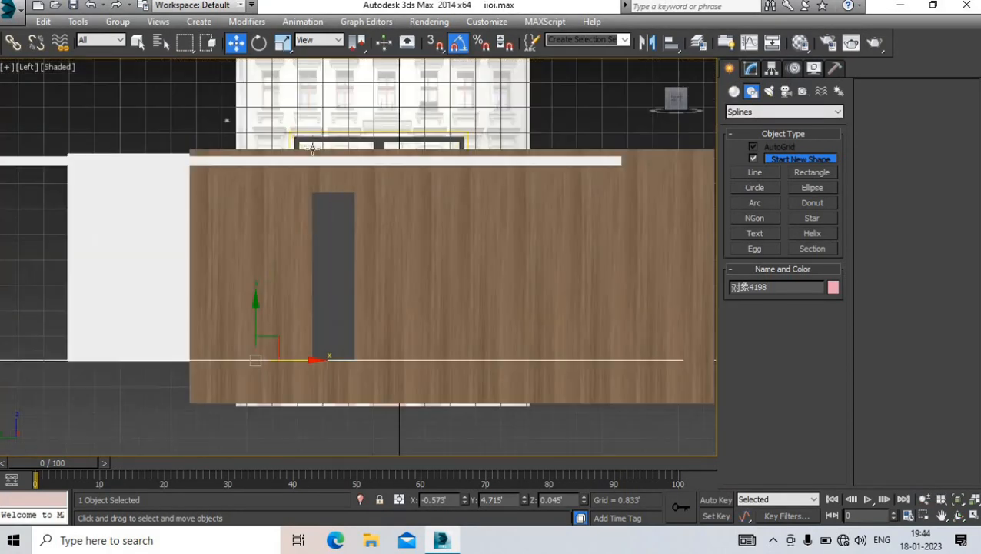
pyautogui.moveTo(313, 149); pyautogui.dragTo(276, 198, button='middle')
pyautogui.scroll(-2, 276, 199)
pyautogui.scroll(1, 614, 150)
pyautogui.moveTo(615, 143); pyautogui.dragTo(566, 231)
pyautogui.scroll(2, 608, 187)
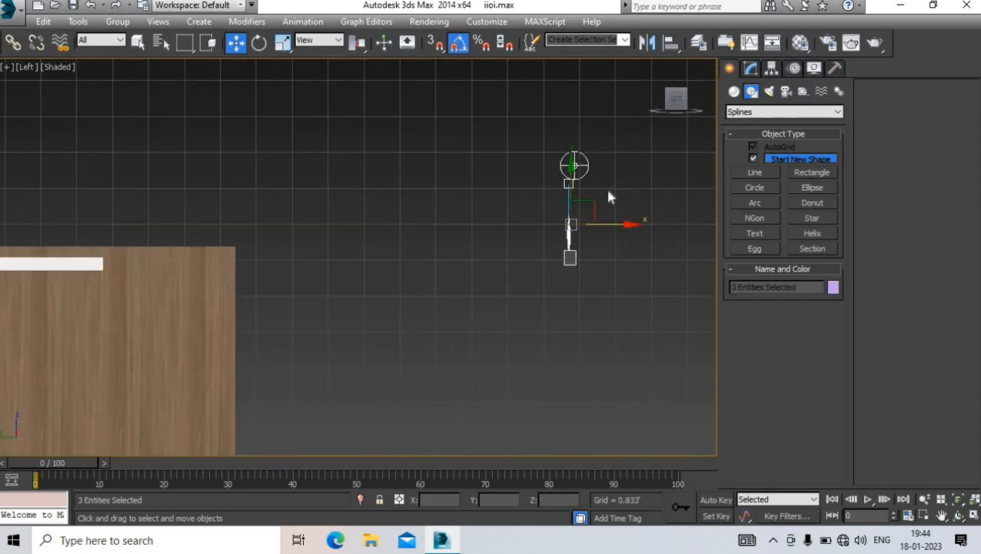
pyautogui.scroll(-6, 608, 192)
pyautogui.press('Delete')
# Draw a long, thin VRayLight plane along the false ceiling in the Left view, about 7.36' half-length and 0.179' half-width
pyautogui.scroll(4, 400, 201)
pyautogui.click(768, 92)
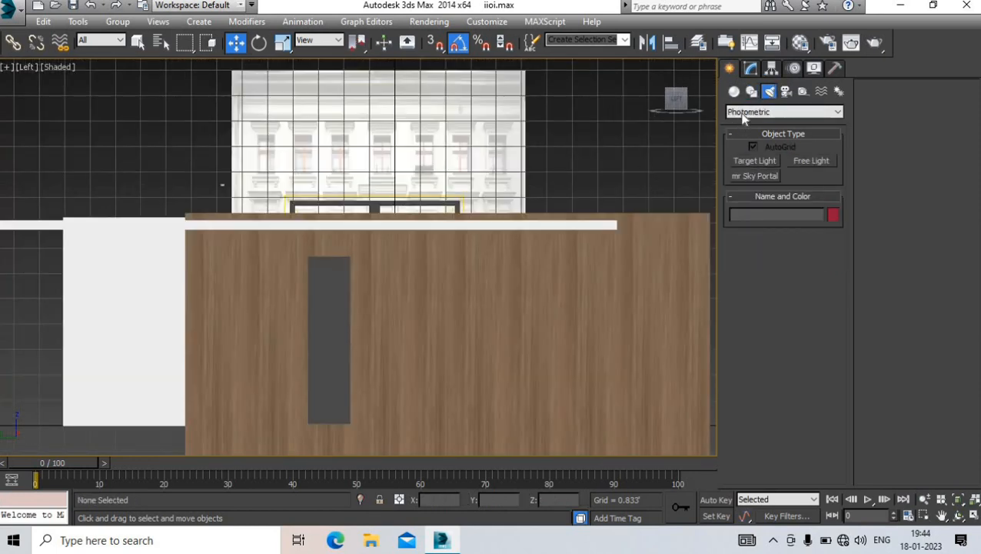
pyautogui.click(783, 112)
pyautogui.click(747, 157)
pyautogui.click(755, 161)
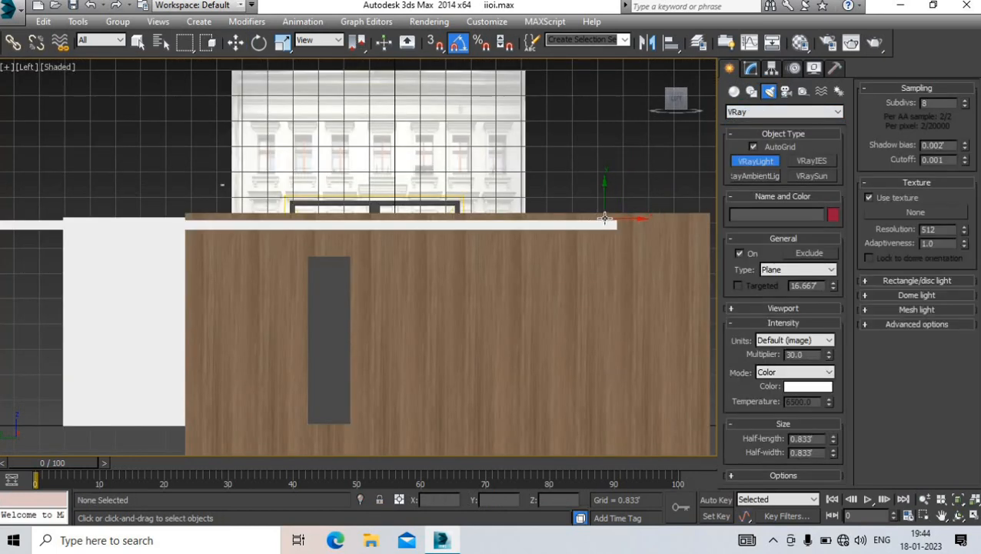
pyautogui.moveTo(621, 210); pyautogui.dragTo(171, 222)
pyautogui.click(235, 43)
# Move the plane light sideways from the room's centre to the false-ceiling recess edge beside the TV wall
pyautogui.press('c')
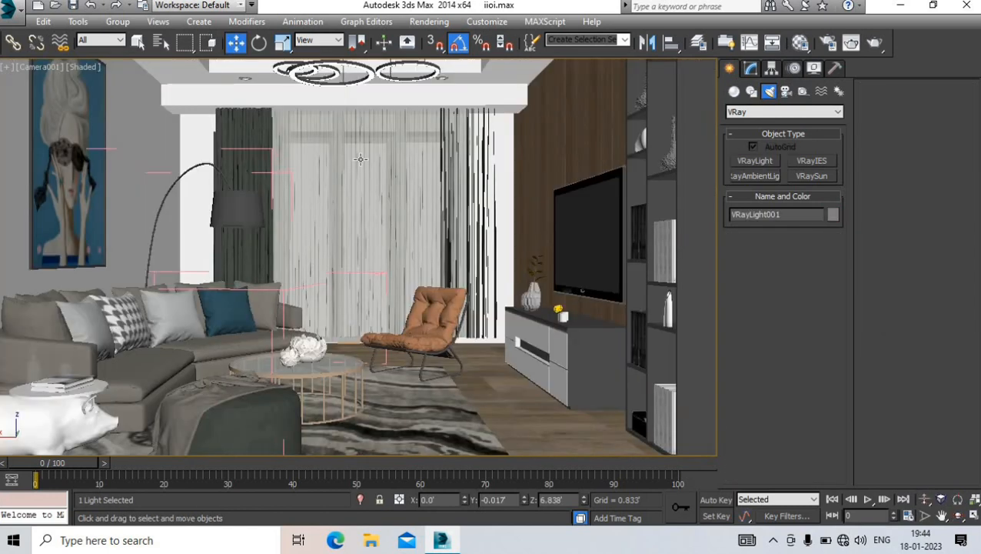
pyautogui.press('p')
pyautogui.moveTo(358, 153)
pyautogui.mouseDown(button='middle')
pyautogui.moveTo(372, 277)
pyautogui.moveTo(291, 226)
pyautogui.moveTo(348, 155)
pyautogui.mouseUp(button='middle')
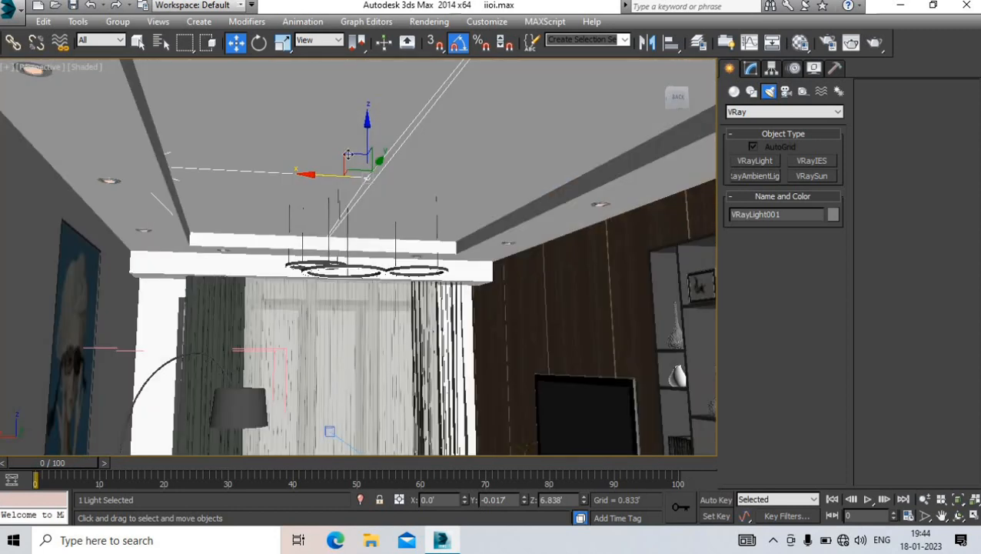
pyautogui.moveTo(500, 182); pyautogui.dragTo(513, 183)
pyautogui.scroll(3, 547, 213)
pyautogui.keyDown('alt'); pyautogui.moveTo(547, 213); pyautogui.dragTo(444, 204, button='middle'); pyautogui.keyUp('alt')
# Scale the plane light to about 67% along Y and lower it slightly toward the recess edge
pyautogui.click(284, 44)
pyautogui.moveTo(296, 313); pyautogui.dragTo(295, 294)
pyautogui.press('w')
pyautogui.keyDown('alt'); pyautogui.moveTo(295, 294); pyautogui.dragTo(456, 258, button='middle'); pyautogui.keyUp('alt')
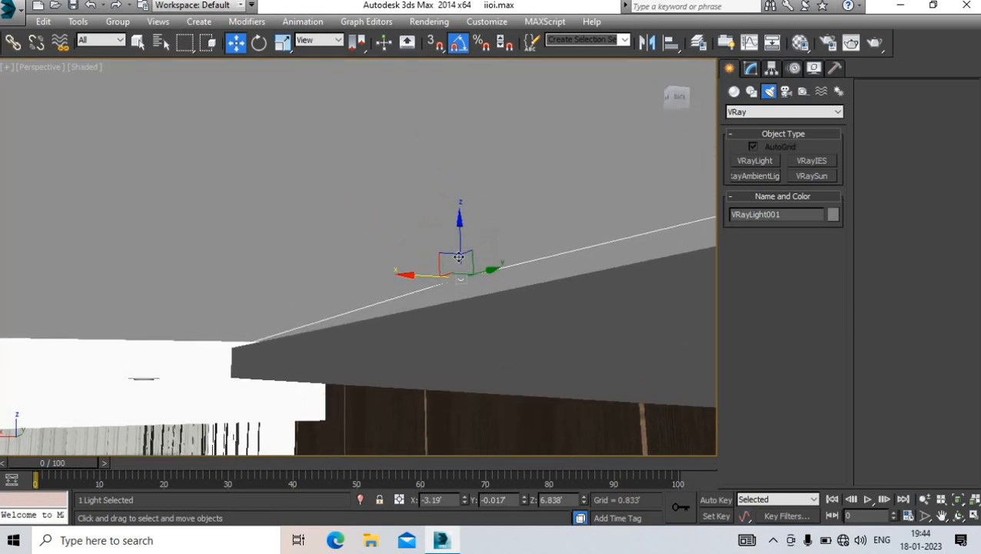
pyautogui.moveTo(459, 246); pyautogui.dragTo(460, 265)
pyautogui.keyDown('alt'); pyautogui.moveTo(460, 265); pyautogui.dragTo(458, 278, button='middle'); pyautogui.keyUp('alt')
# Shift the plane light to about X -3.113' and scale it to about 31% along Z
pyautogui.press('r')
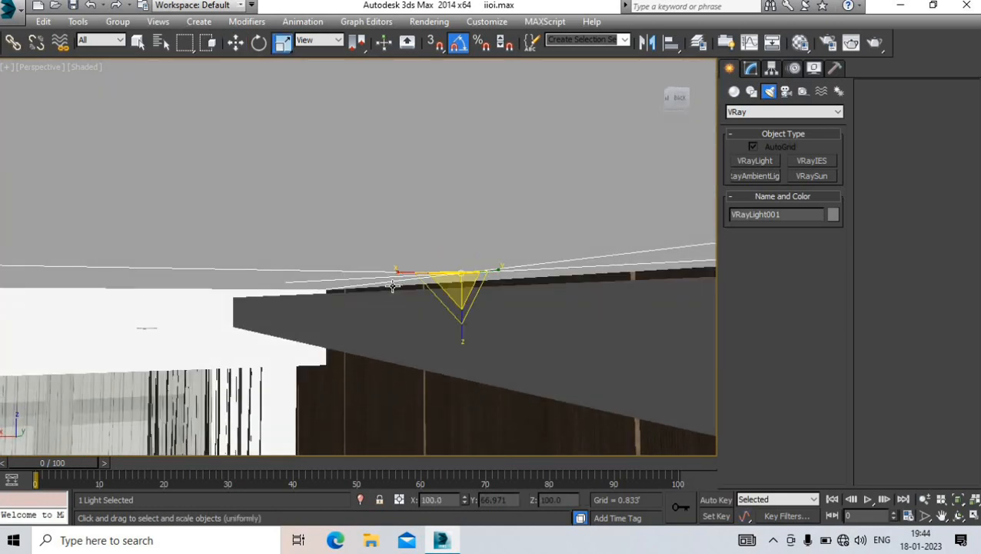
pyautogui.moveTo(415, 272); pyautogui.dragTo(501, 271)
pyautogui.press('w')
pyautogui.keyDown('alt'); pyautogui.moveTo(501, 271); pyautogui.dragTo(438, 272, button='middle'); pyautogui.keyUp('alt')
pyautogui.moveTo(430, 271); pyautogui.dragTo(403, 269)
pyautogui.press('r')
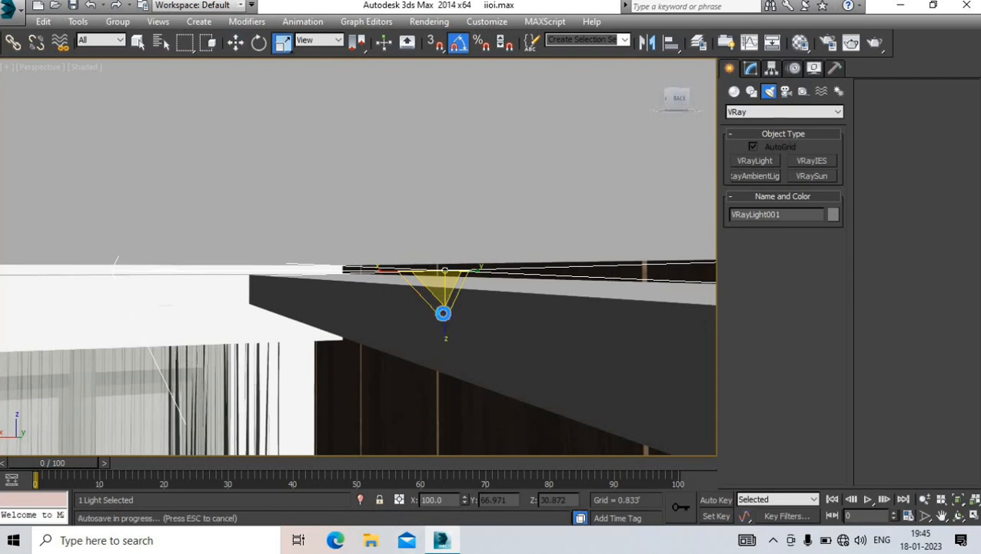
pyautogui.moveTo(443, 318); pyautogui.dragTo(447, 290)
# Tuck the plane light behind the recess edge beside the TV wall, at about X -3.457', Y 0.119', Z 6.796'
pyautogui.press('w')
pyautogui.keyDown('alt'); pyautogui.moveTo(447, 290); pyautogui.dragTo(447, 252, button='middle'); pyautogui.keyUp('alt')
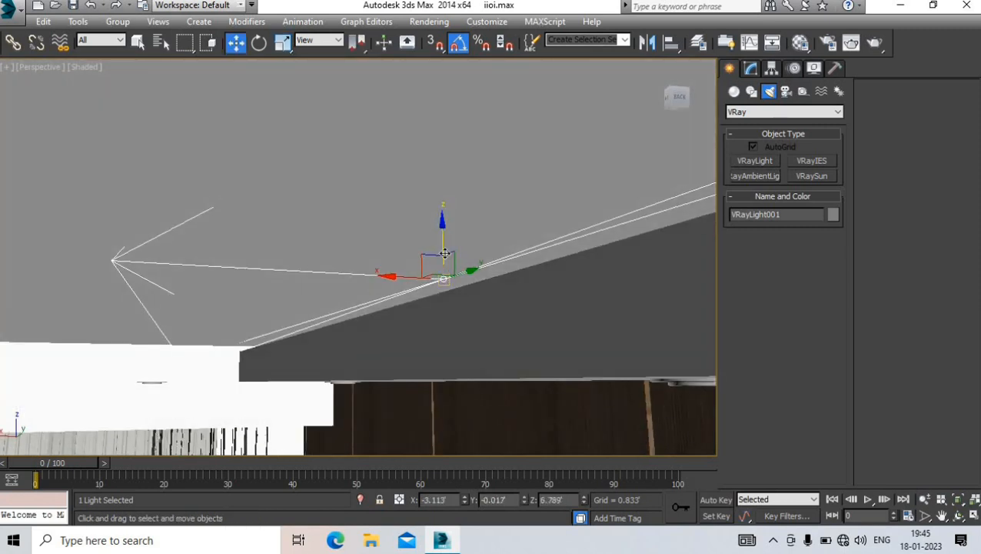
pyautogui.moveTo(447, 251); pyautogui.dragTo(447, 254)
pyautogui.keyDown('alt'); pyautogui.moveTo(439, 268); pyautogui.dragTo(414, 271, button='middle'); pyautogui.keyUp('alt')
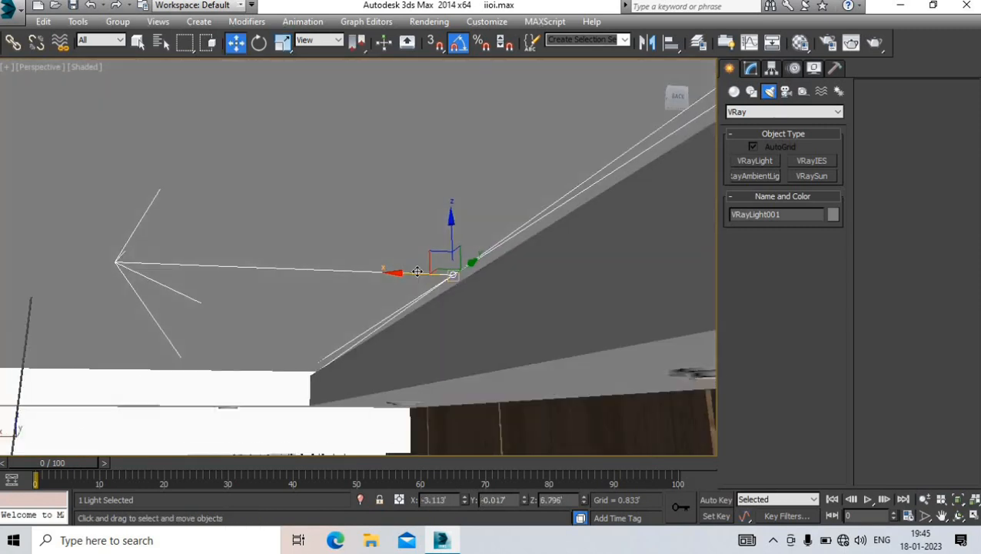
pyautogui.moveTo(437, 271); pyautogui.dragTo(519, 273)
pyautogui.moveTo(475, 266)
pyautogui.keyDown('alt'); pyautogui.mouseDown(button='middle')
pyautogui.moveTo(465, 260)
pyautogui.moveTo(480, 250)
pyautogui.mouseUp(button='middle'); pyautogui.keyUp('alt')
pyautogui.scroll(-5, 464, 260)
pyautogui.moveTo(487, 241); pyautogui.dragTo(489, 236)
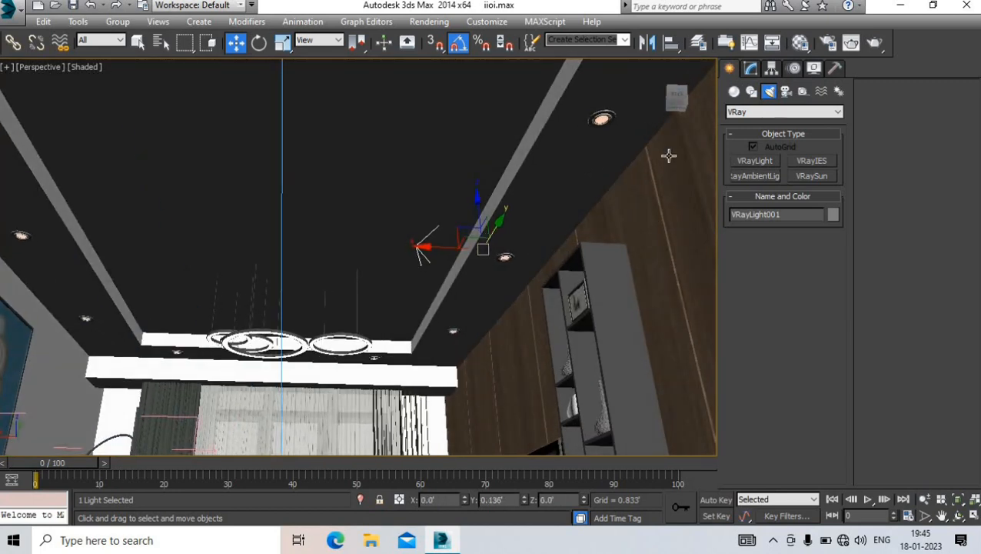
# Set the plane light's colour to orange (red 253, green 83, blue 50) and open its Options settings
pyautogui.click(750, 68)
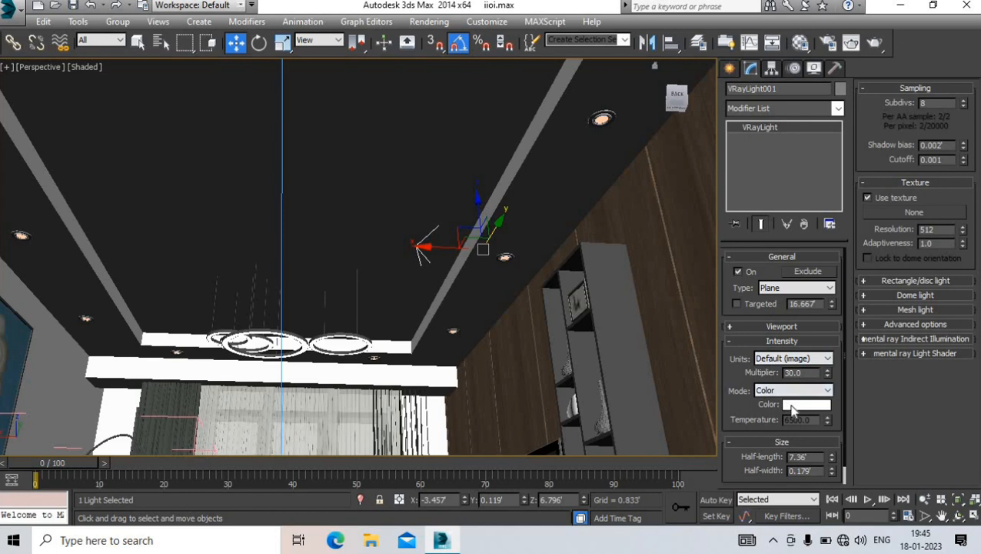
pyautogui.click(793, 410)
pyautogui.click(410, 114)
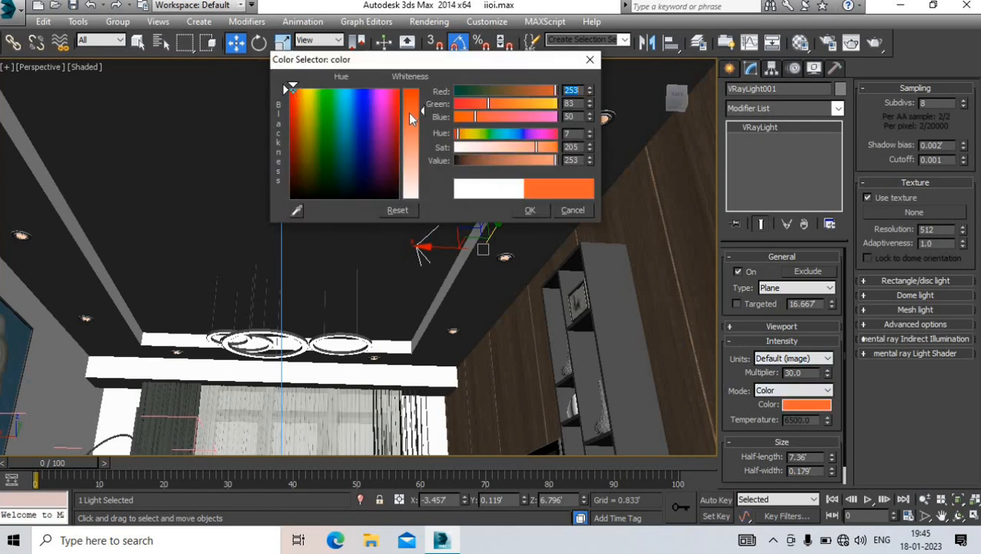
pyautogui.click(530, 211)
pyautogui.scroll(-1, 753, 476)
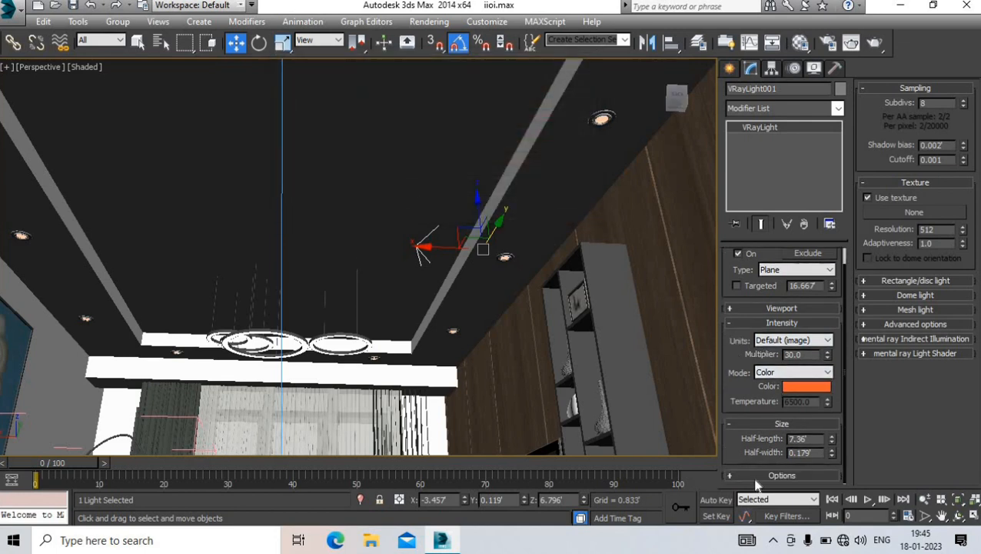
pyautogui.click(782, 475)
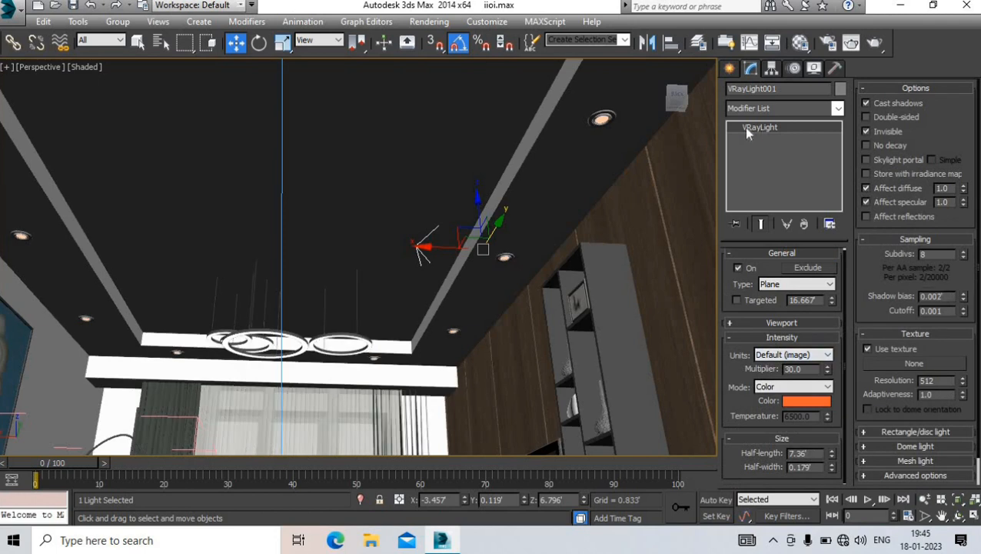
# Shift the orange plane light to about Y 0.577' and place one instance of it across the ceiling recess at about X 2.39'
pyautogui.click(730, 69)
pyautogui.keyDown('alt'); pyautogui.moveTo(492, 232); pyautogui.dragTo(474, 222, button='middle'); pyautogui.keyUp('alt')
pyautogui.moveTo(492, 228); pyautogui.dragTo(497, 212)
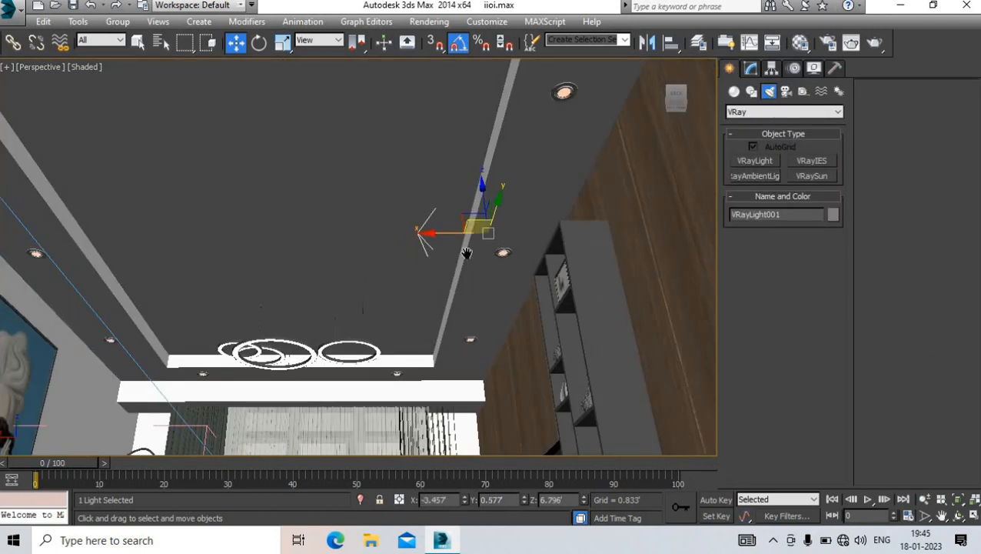
pyautogui.moveTo(467, 252); pyautogui.dragTo(578, 206, button='middle')
pyautogui.moveTo(579, 202)
pyautogui.keyDown('shift'); pyautogui.mouseDown()
pyautogui.moveTo(256, 188)
pyautogui.moveTo(238, 196)
pyautogui.mouseUp(); pyautogui.keyUp('shift')
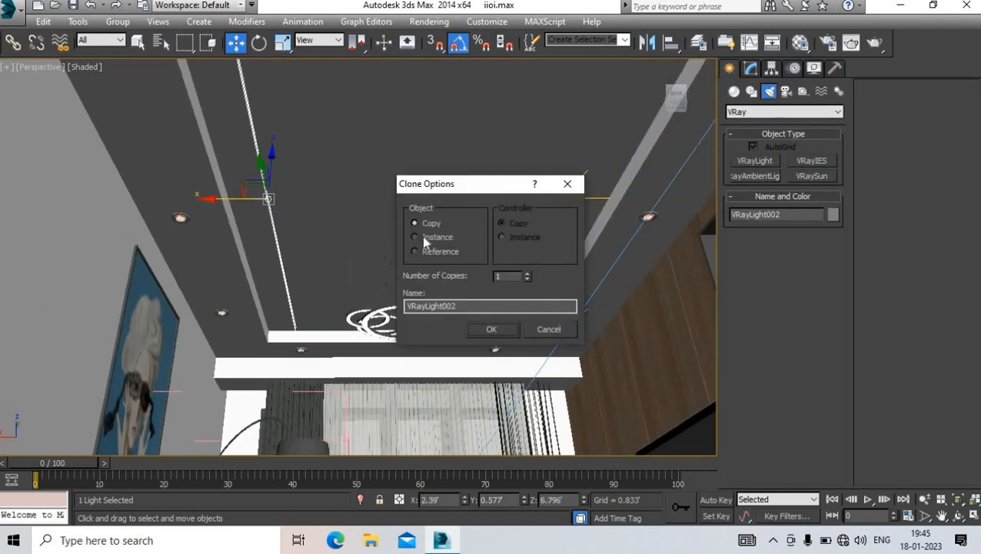
pyautogui.click(423, 237)
pyautogui.click(492, 329)
# Mirror the copied plane light so it faces inward and seat it behind the recess edge on the artwork side
pyautogui.scroll(4, 268, 209)
pyautogui.moveTo(268, 208)
pyautogui.keyDown('alt'); pyautogui.mouseDown(button='middle')
pyautogui.moveTo(260, 215)
pyautogui.moveTo(260, 194)
pyautogui.mouseUp(button='middle'); pyautogui.keyUp('alt')
pyautogui.click(640, 48)
pyautogui.click(444, 373)
pyautogui.moveTo(260, 194)
pyautogui.mouseDown()
pyautogui.moveTo(150, 205)
pyautogui.moveTo(139, 170)
pyautogui.moveTo(117, 170)
pyautogui.moveTo(140, 172)
pyautogui.mouseUp()
# Create an instance of the plane light rotated 90° and place it along the curtain-side recess edge at about X -0.633', Y -4.889', Z 6.796'
pyautogui.press('e')
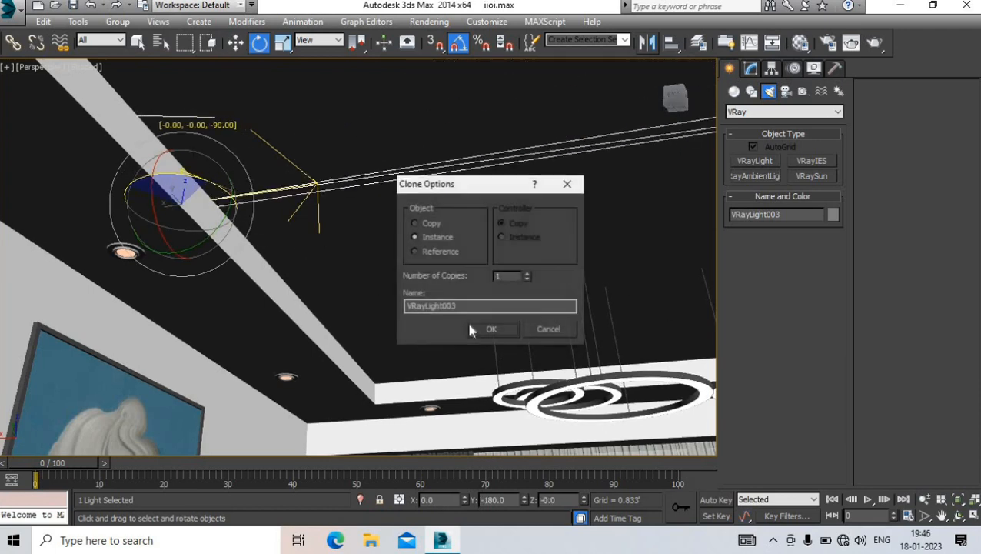
pyautogui.click(485, 328)
pyautogui.press('w')
pyautogui.moveTo(185, 202); pyautogui.dragTo(531, 206)
pyautogui.keyDown('alt'); pyautogui.moveTo(532, 206); pyautogui.dragTo(410, 147, button='middle'); pyautogui.keyUp('alt')
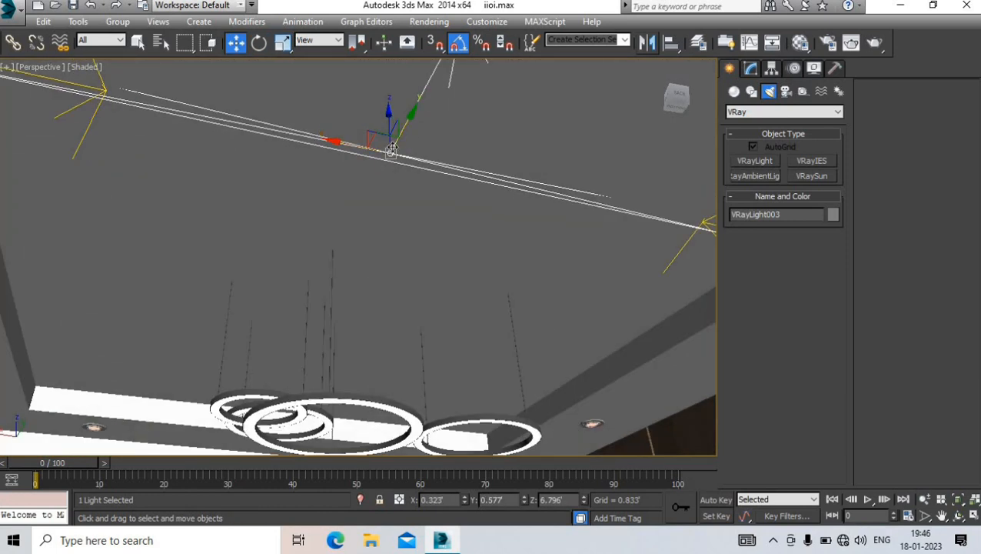
pyautogui.moveTo(391, 148); pyautogui.dragTo(216, 378)
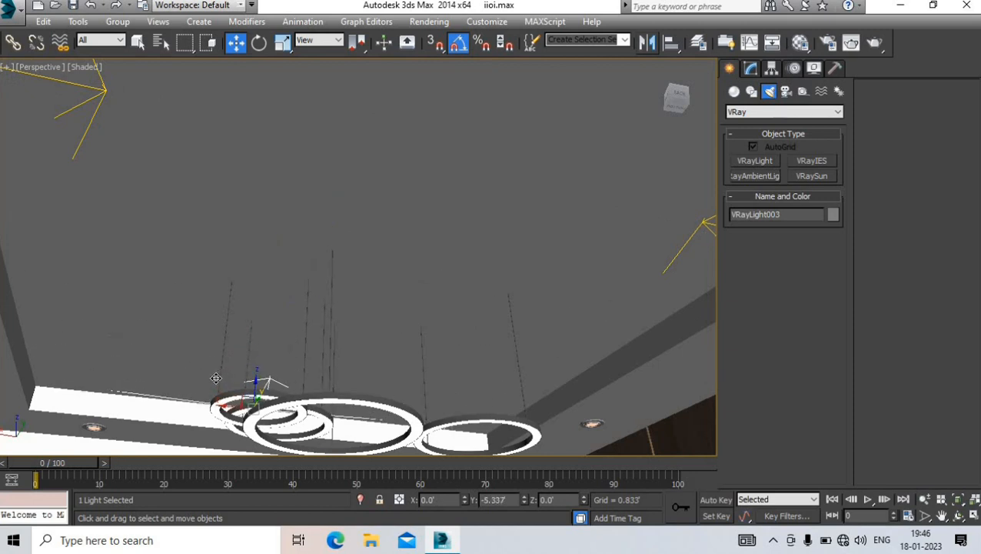
pyautogui.keyDown('alt'); pyautogui.moveTo(216, 378); pyautogui.dragTo(294, 324, button='middle'); pyautogui.keyUp('alt')
pyautogui.moveTo(293, 324); pyautogui.dragTo(311, 316)
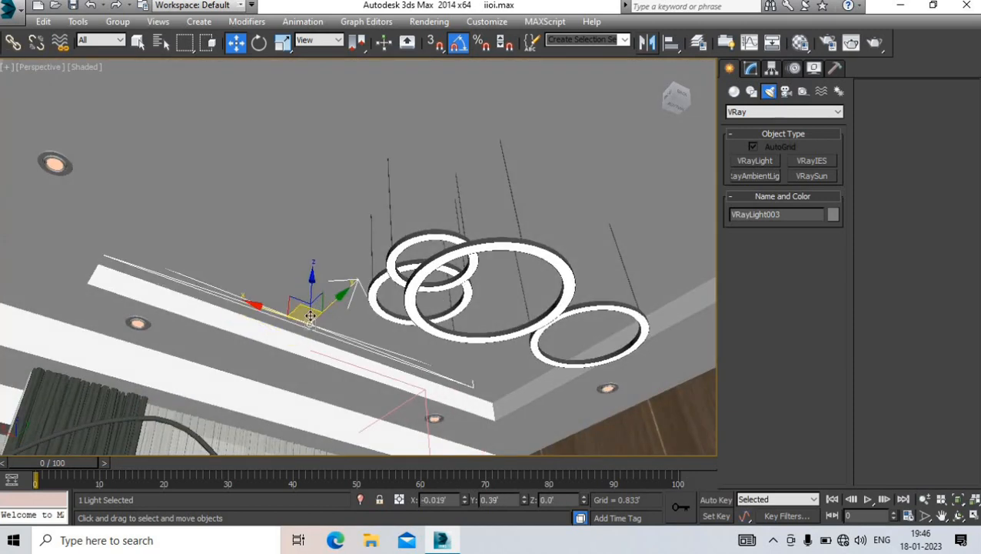
pyautogui.keyDown('alt'); pyautogui.moveTo(311, 315); pyautogui.dragTo(279, 324, button='middle'); pyautogui.keyUp('alt')
pyautogui.moveTo(278, 324); pyautogui.dragTo(368, 339)
# Display the top view in wireframe and create a VRaySun outside the window wall, aimed diagonally into the living room
pyautogui.press('c')
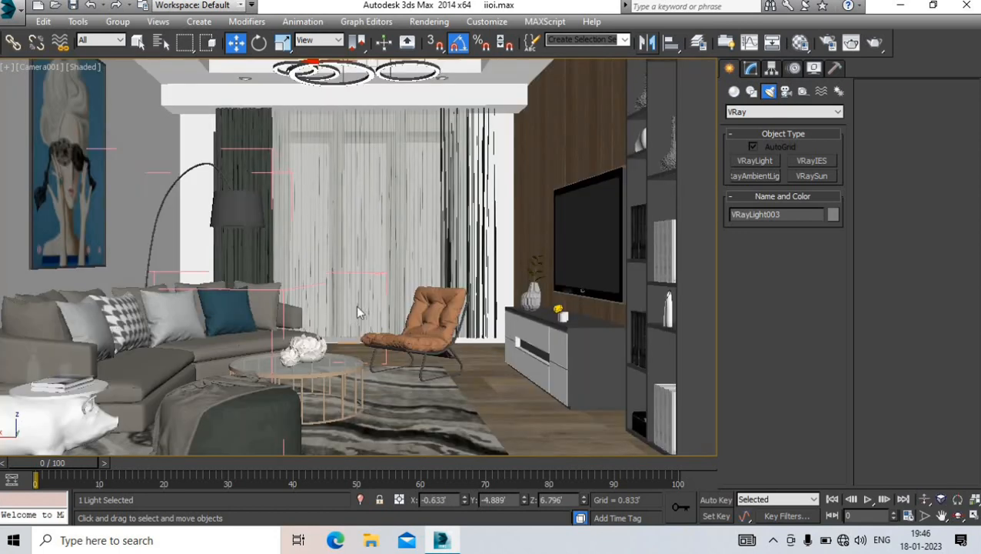
pyautogui.press('t')
pyautogui.click(61, 68)
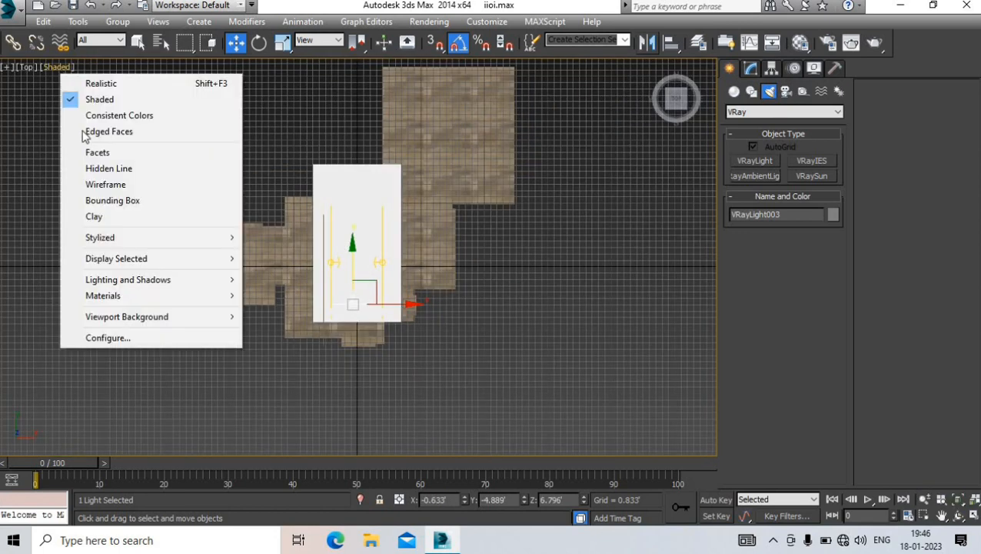
pyautogui.click(85, 181)
pyautogui.scroll(3, 352, 299)
pyautogui.scroll(2, 351, 298)
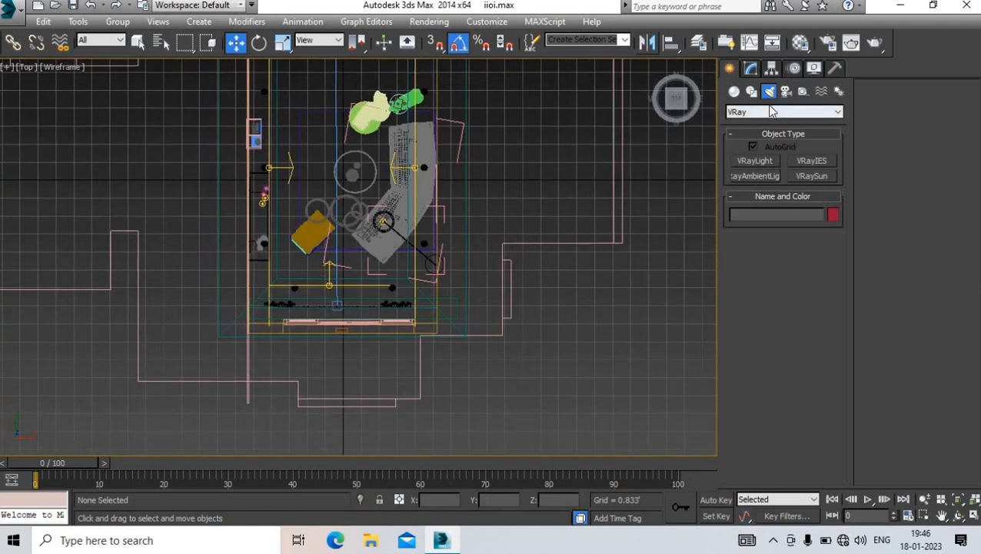
pyautogui.click(812, 176)
pyautogui.scroll(-4, 327, 329)
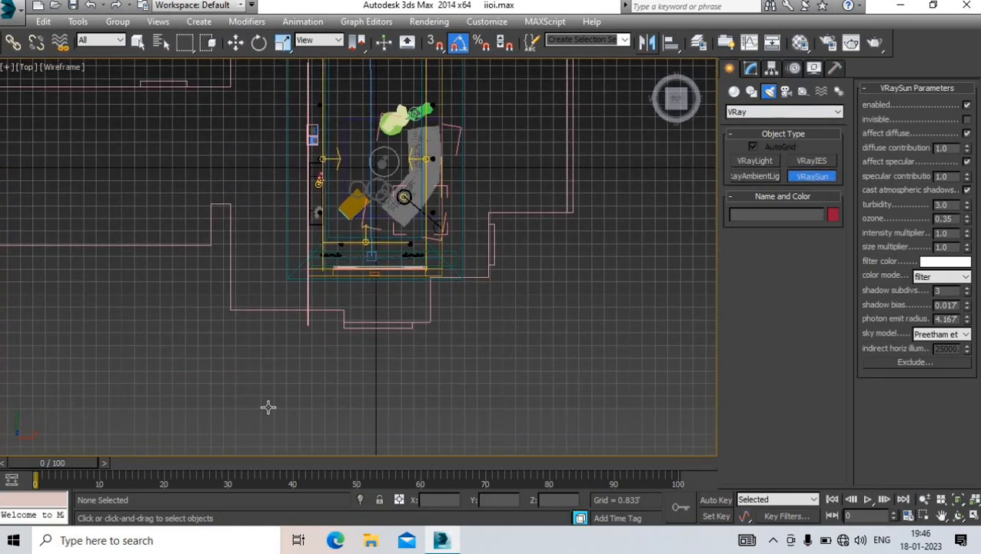
pyautogui.moveTo(267, 404); pyautogui.dragTo(408, 153)
pyautogui.click(529, 311)
# Move the VRaySun farther out from the window and raise it to about X -10.441', Y -26.834', Z 20.222'
pyautogui.press('p')
pyautogui.press('w')
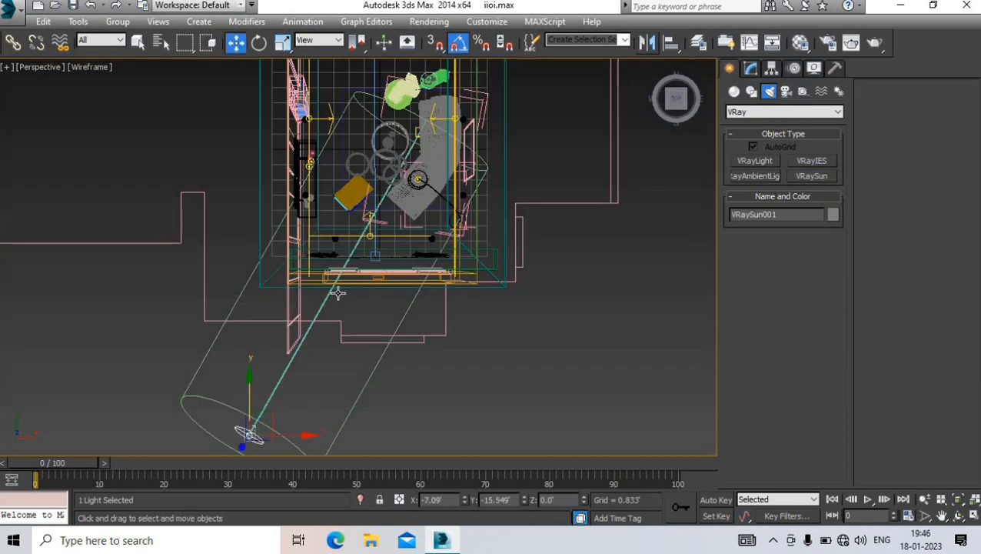
pyautogui.scroll(-4, 338, 291)
pyautogui.keyDown('alt'); pyautogui.moveTo(338, 291); pyautogui.dragTo(513, 230, button='middle'); pyautogui.keyUp('alt')
pyautogui.moveTo(396, 292); pyautogui.dragTo(496, 297)
pyautogui.keyDown('alt'); pyautogui.moveTo(496, 297); pyautogui.dragTo(499, 269, button='middle'); pyautogui.keyUp('alt')
pyautogui.moveTo(507, 237); pyautogui.dragTo(454, 75)
pyautogui.keyDown('alt'); pyautogui.moveTo(458, 202); pyautogui.dragTo(479, 244, button='middle'); pyautogui.keyUp('alt')
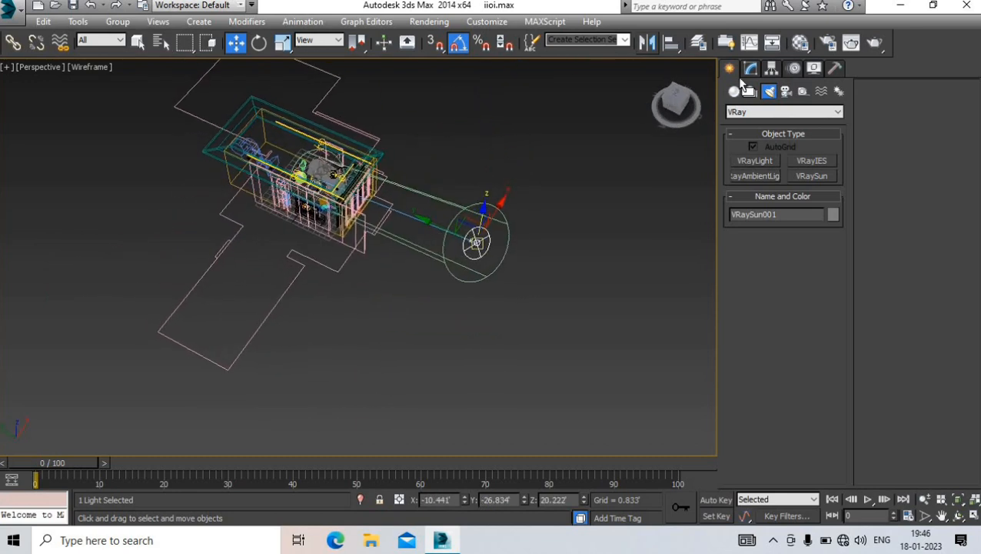
# Set the VRaySun's size multiplier to 4.0
pyautogui.click(750, 67)
pyautogui.write('4')
pyautogui.press('Return')
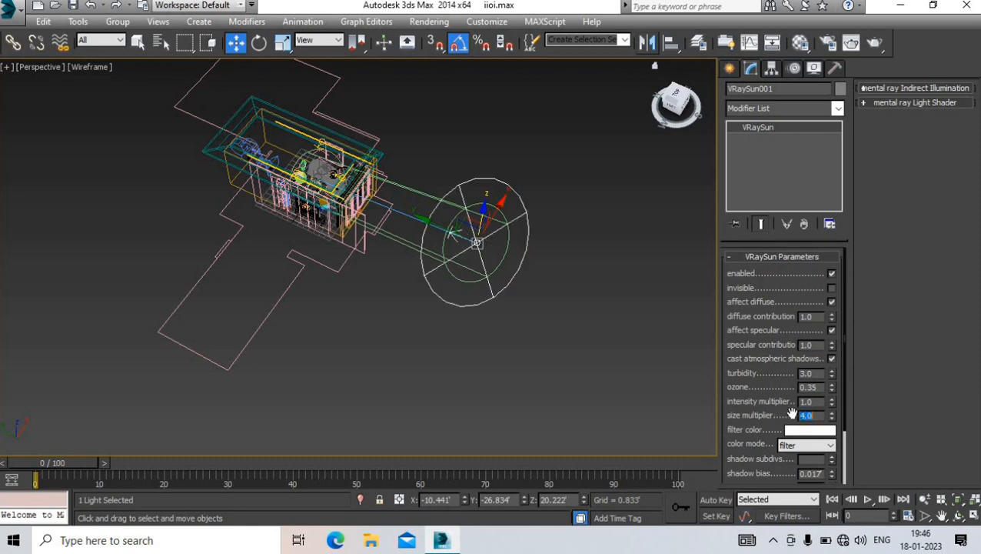
# Return to the Camera001 view and display it shaded
pyautogui.click(730, 69)
pyautogui.press('c')
pyautogui.click(734, 91)
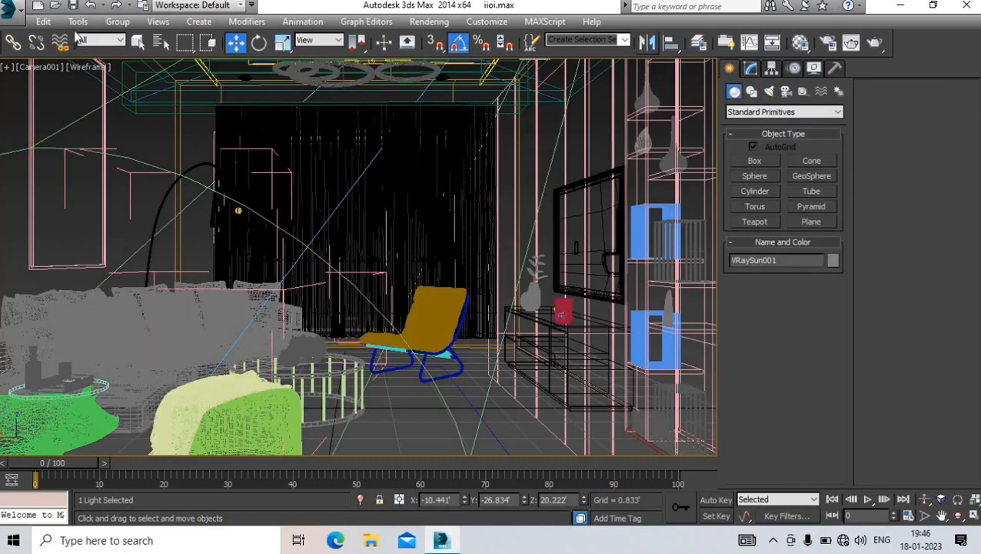
pyautogui.click(87, 67)
pyautogui.click(98, 98)
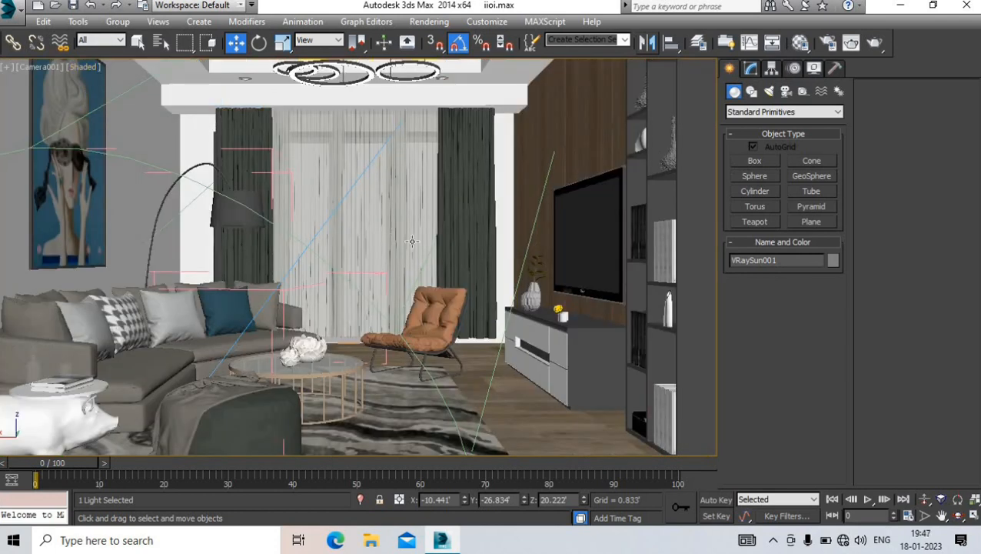
# Set the custom render output size to 1200 by 600 and enable Force 2-Sided
pyautogui.click(826, 43)
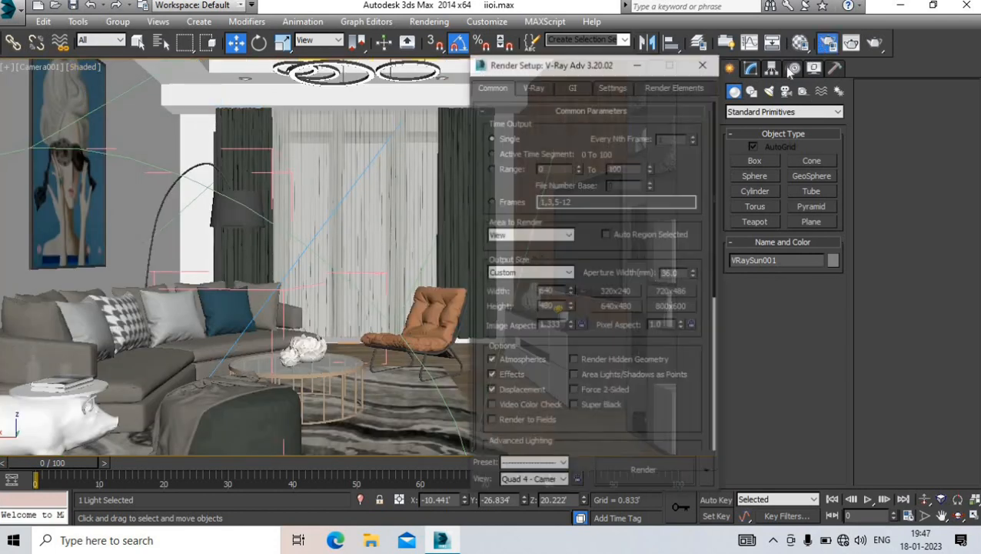
pyautogui.click(531, 272)
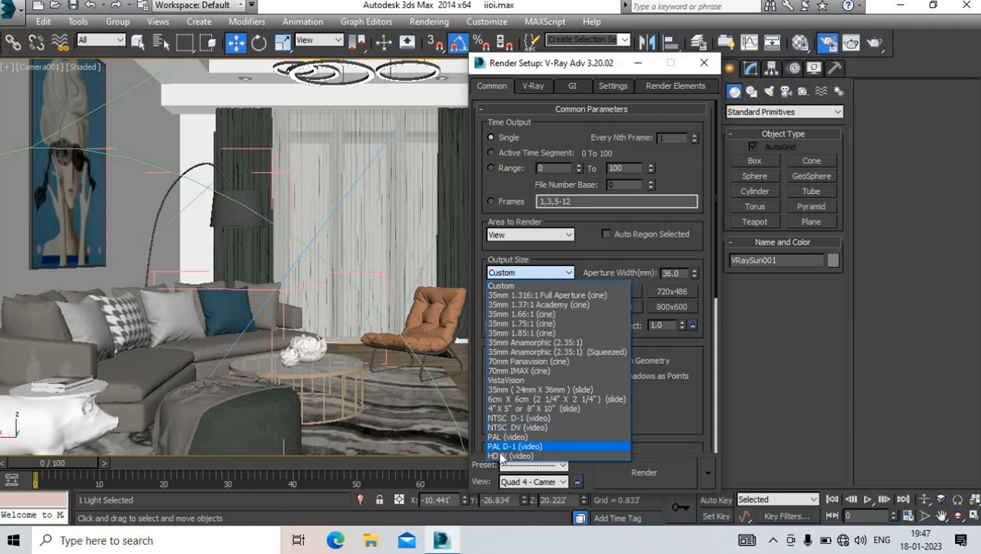
pyautogui.click(510, 451)
pyautogui.click(512, 274)
pyautogui.click(508, 283)
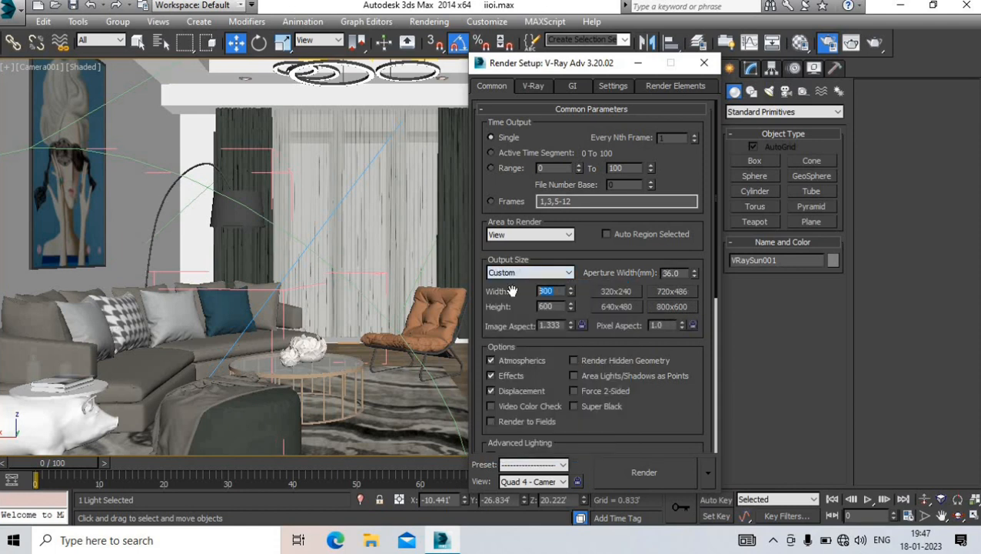
pyautogui.write('1200')
pyautogui.press('Return')
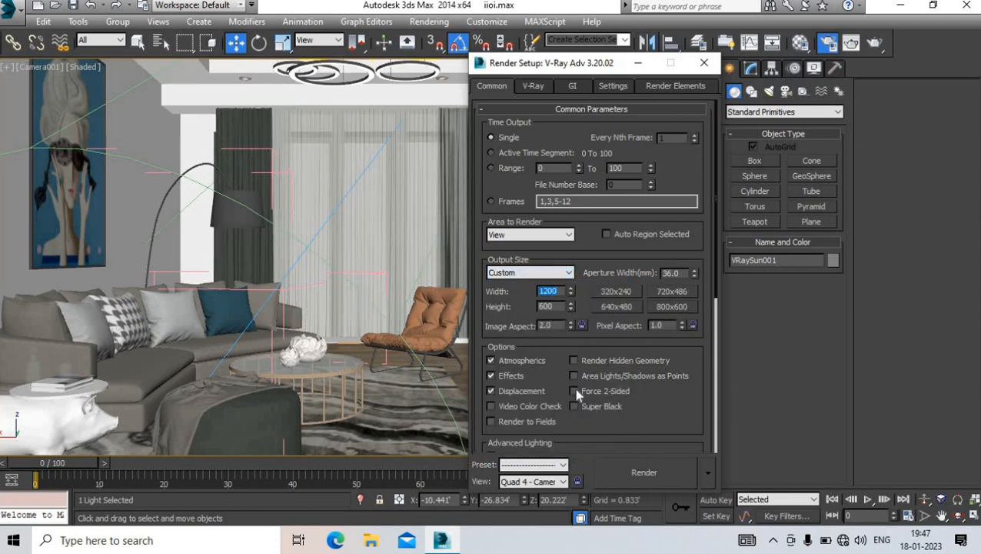
# Set the V-Ray image sampler type to Adaptive and the image filter to Catmull-Rom
pyautogui.click(534, 86)
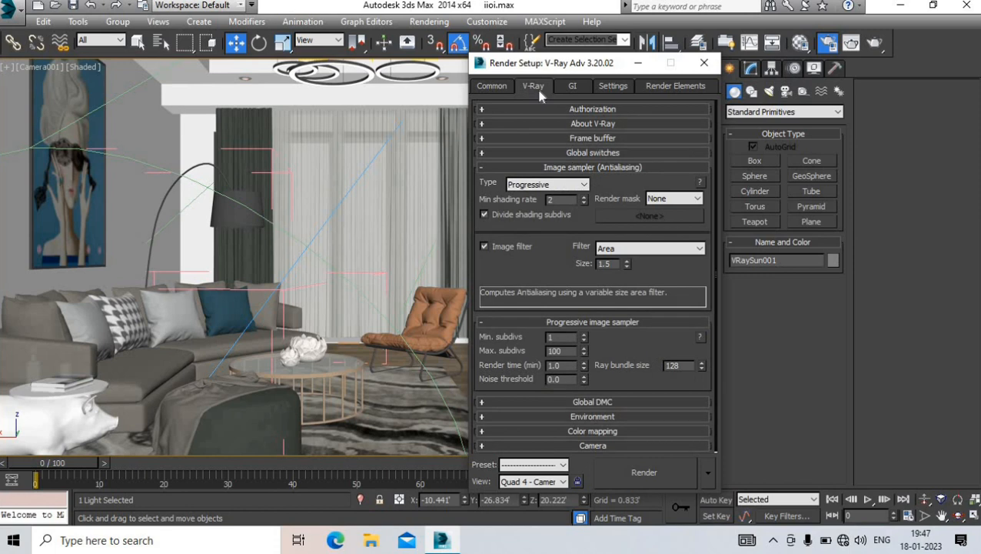
pyautogui.click(571, 139)
pyautogui.click(487, 140)
pyautogui.click(546, 185)
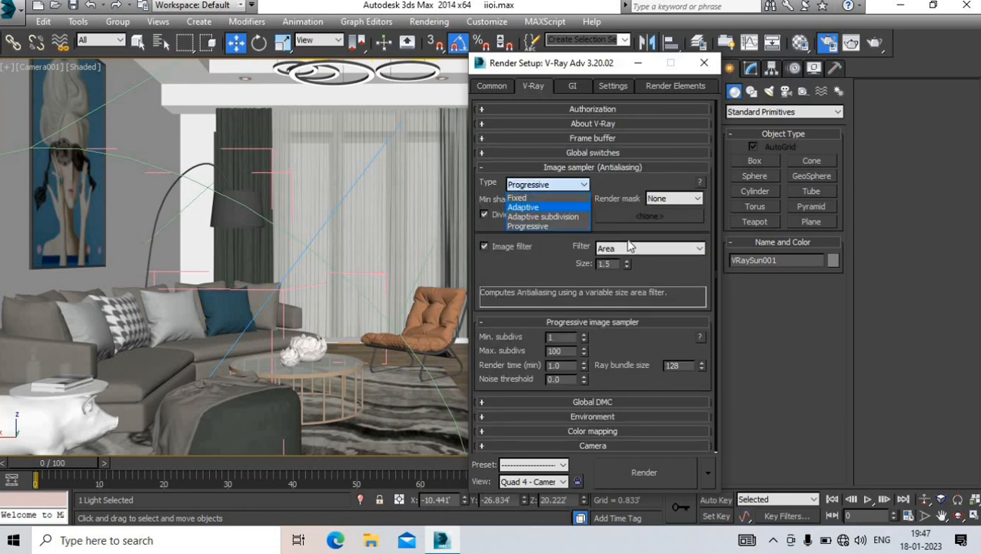
pyautogui.click(523, 207)
pyautogui.click(650, 247)
pyautogui.click(615, 282)
pyautogui.scroll(-3, 564, 393)
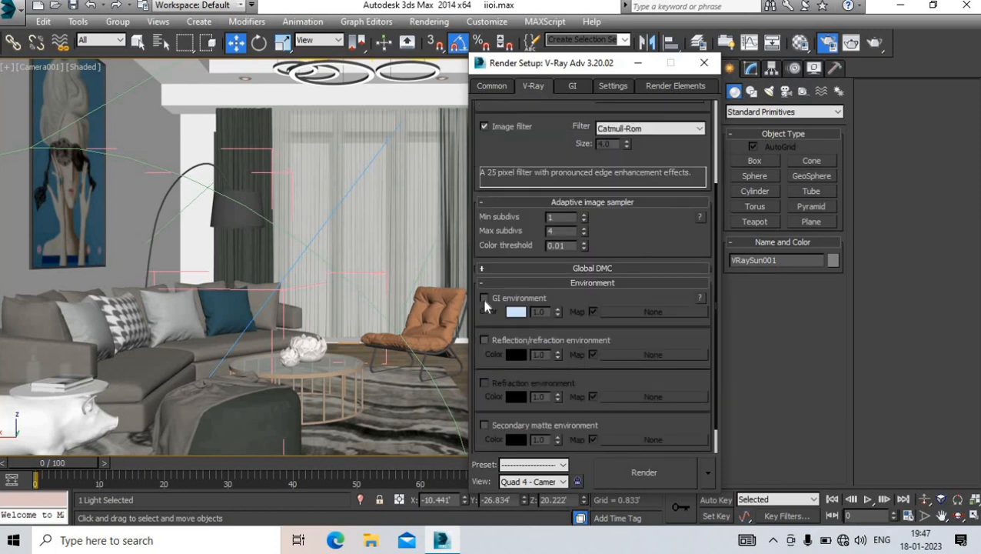
# Set the V-Ray color mapping type to Exponential and show its advanced options
pyautogui.click(482, 283)
pyautogui.click(550, 412)
pyautogui.click(545, 417)
pyautogui.click(531, 437)
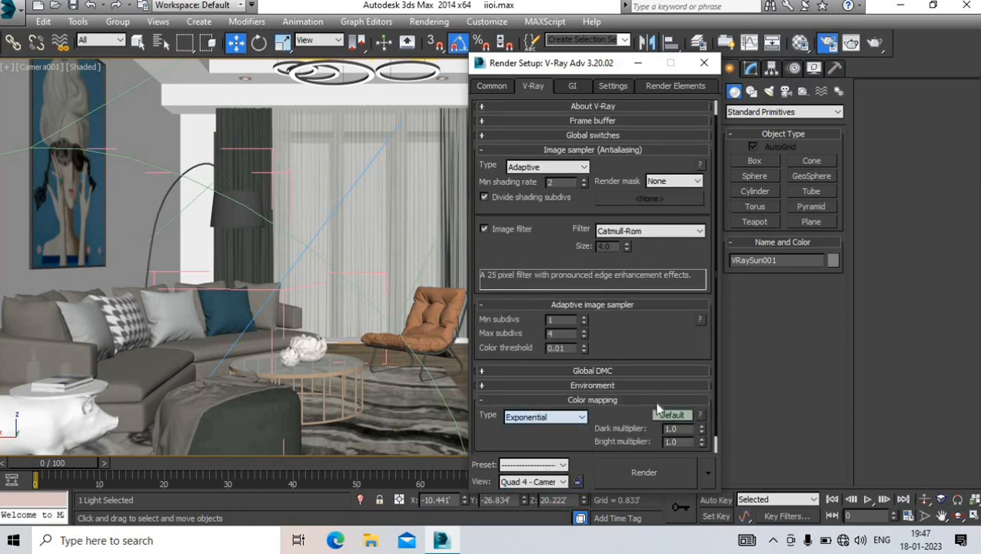
pyautogui.click(669, 414)
pyautogui.scroll(-2, 532, 367)
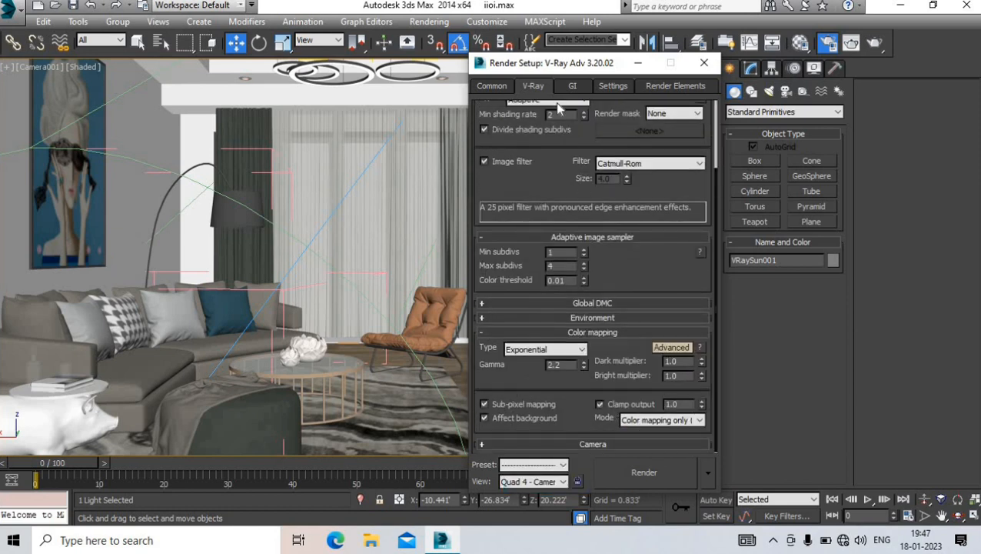
# Set the GI engines to Irradiance map primary and Light cache secondary, with the irradiance map preset at Very low
pyautogui.click(572, 86)
pyautogui.click(583, 140)
pyautogui.click(583, 153)
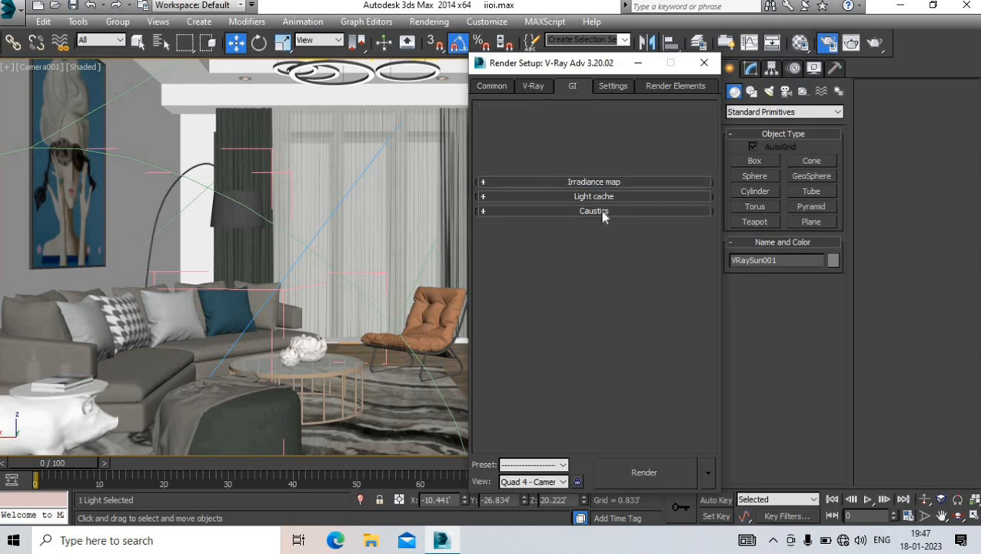
pyautogui.click(586, 267)
pyautogui.click(583, 283)
pyautogui.click(570, 302)
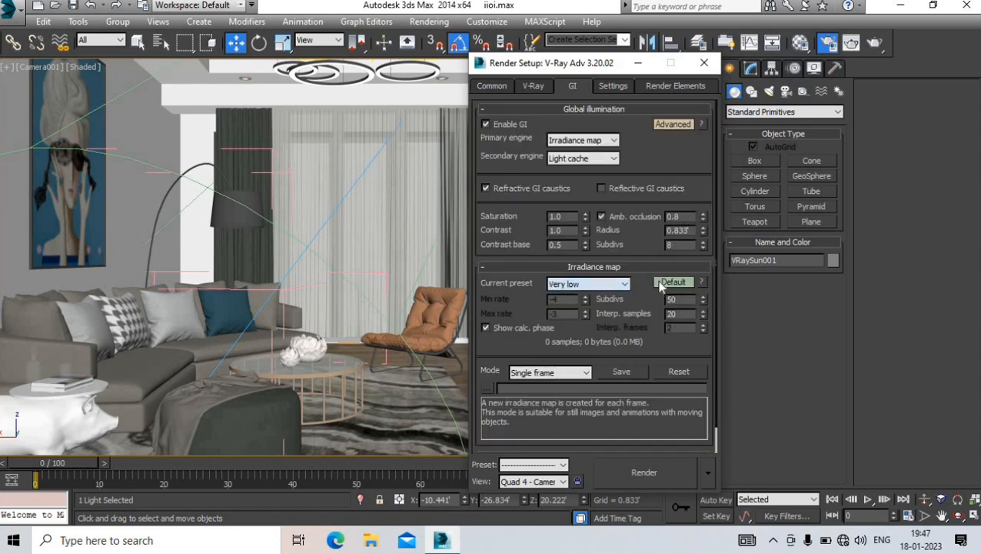
pyautogui.click(703, 64)
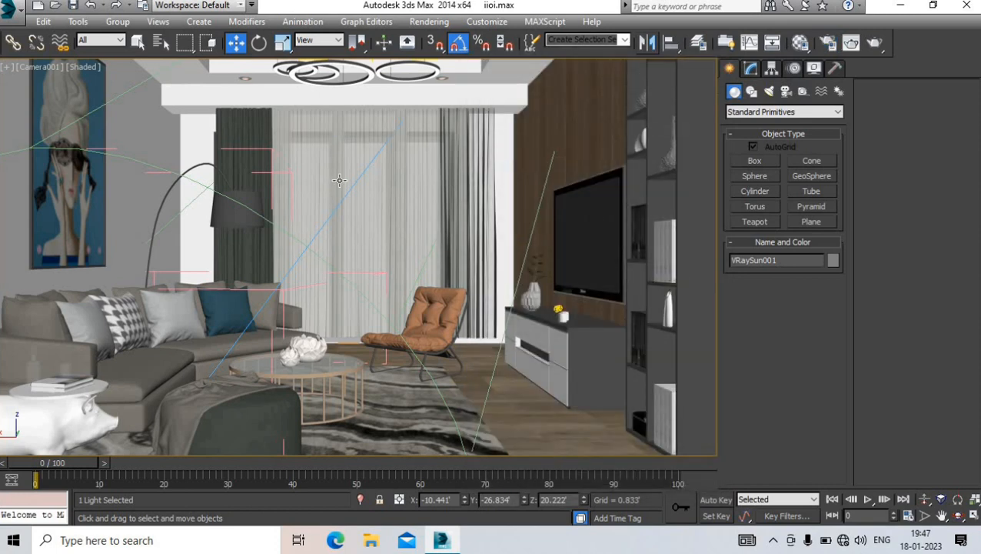
# Show the safe frame in the camera view and set the render output height to 800
pyautogui.hotkey('shift', 'f')
pyautogui.click(831, 50)
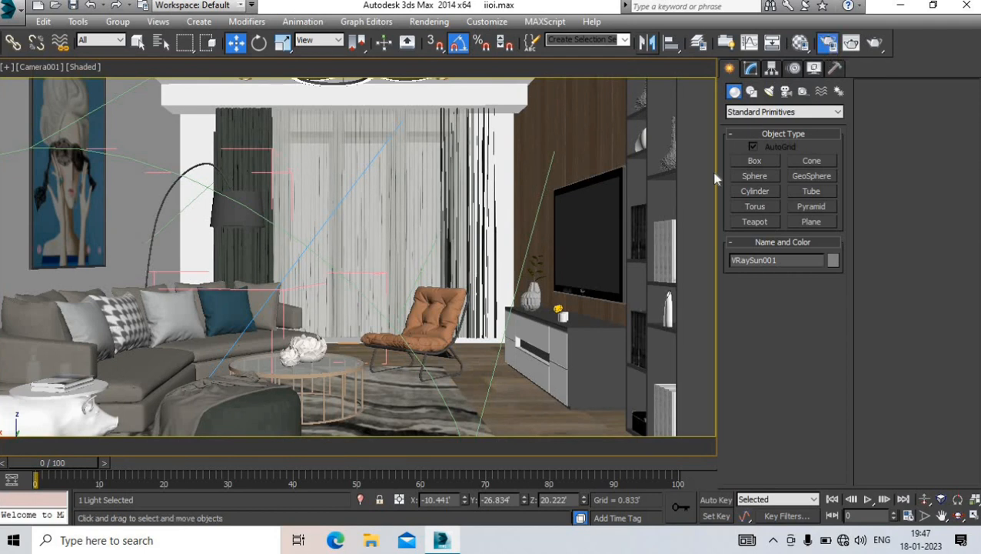
pyautogui.click(491, 86)
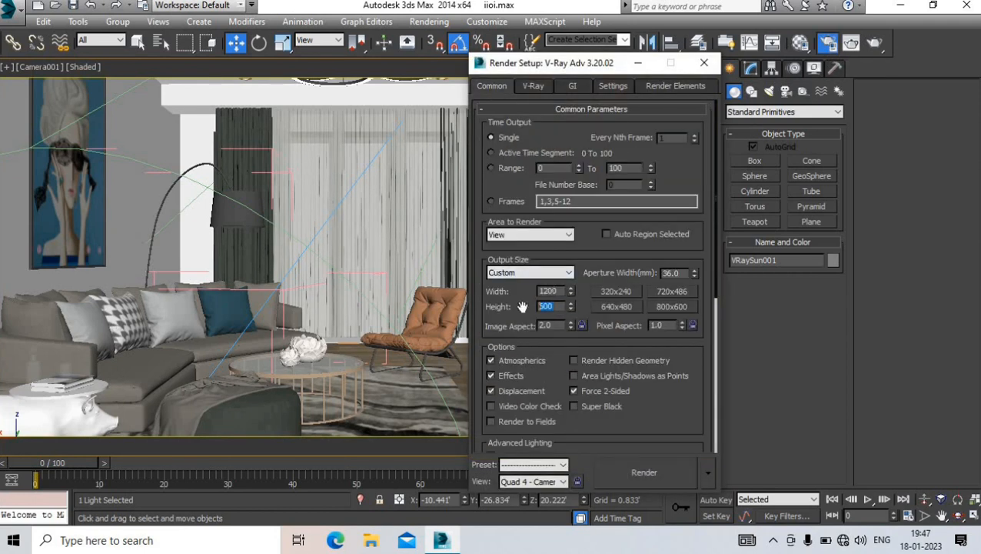
pyautogui.write('800')
pyautogui.press('Return')
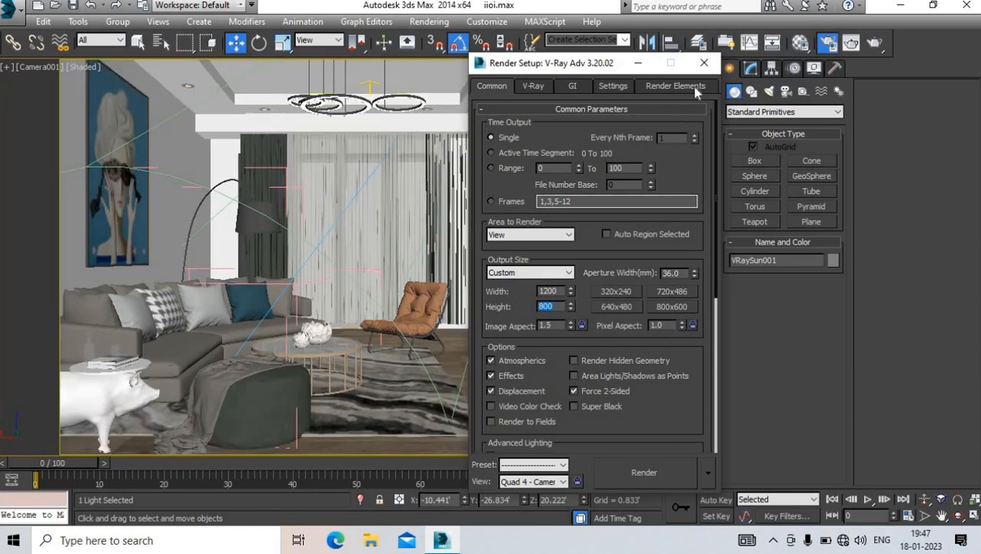
pyautogui.click(702, 64)
# Adjust the camera framing slightly, start rendering Camera001 and dismiss the V-Ray messages window
pyautogui.moveTo(412, 166); pyautogui.dragTo(408, 171, button='middle')
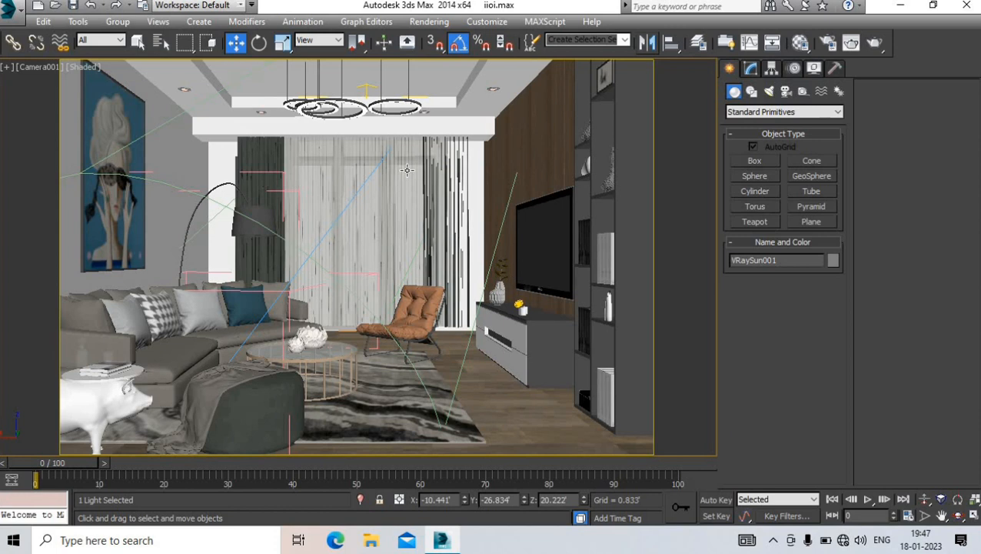
pyautogui.click(873, 42)
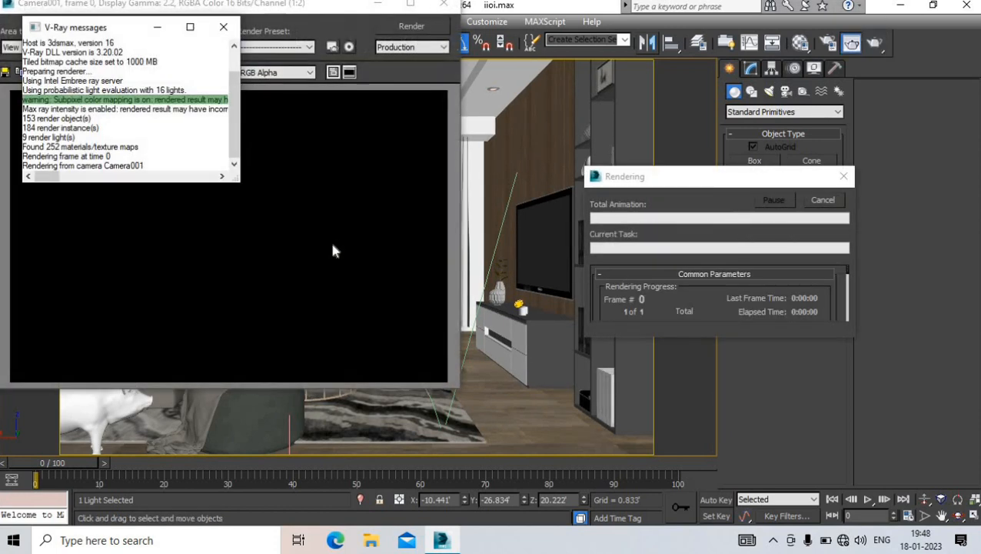
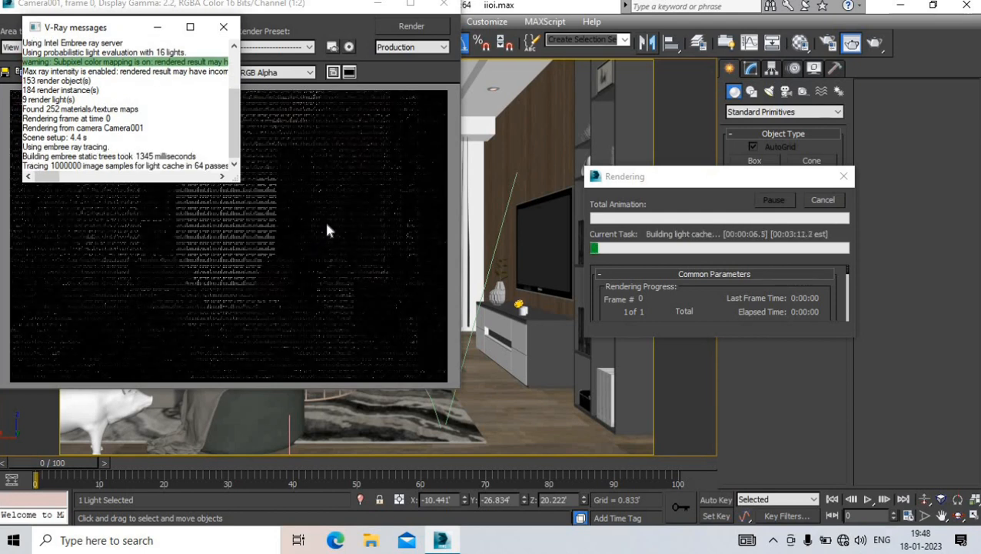
pyautogui.click(224, 27)
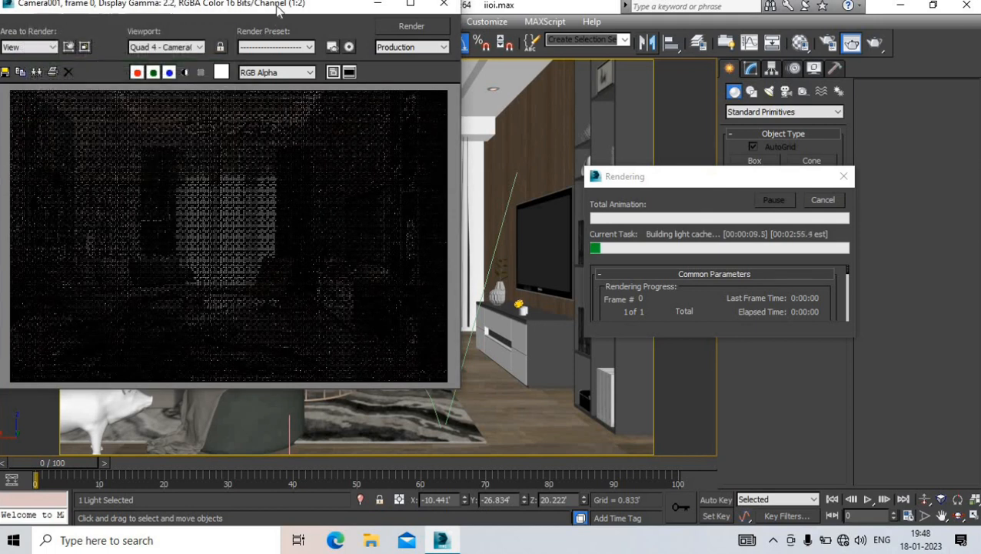
pyautogui.moveTo(283, 8); pyautogui.dragTo(311, 24)
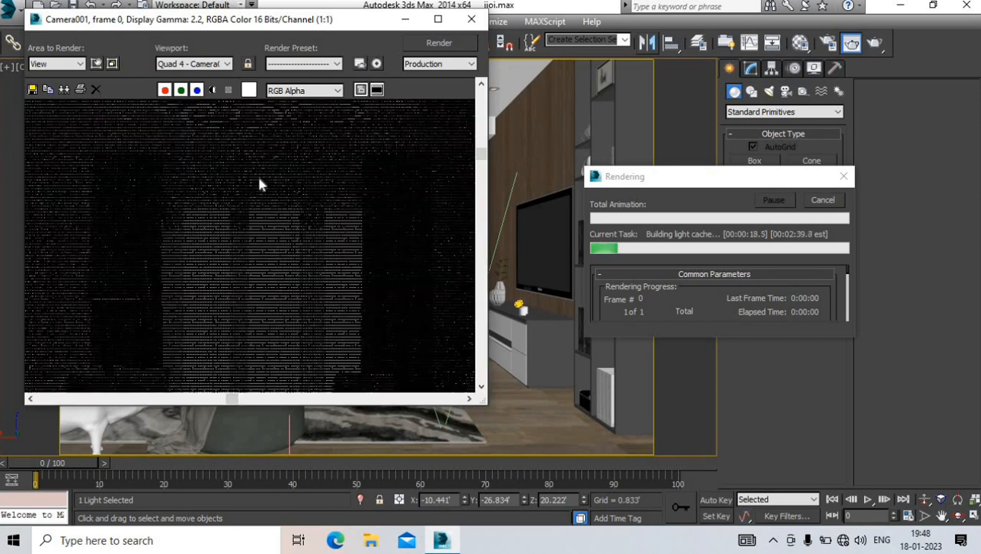
# Cancel the running render, close the rendered frame window and switch to the perspective view
pyautogui.click(823, 200)
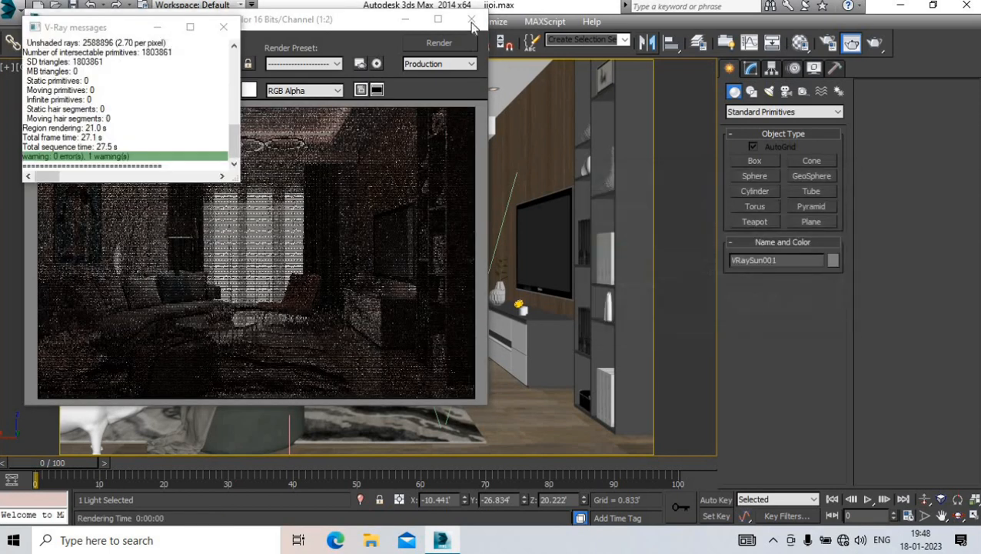
pyautogui.click(472, 18)
pyautogui.press('p')
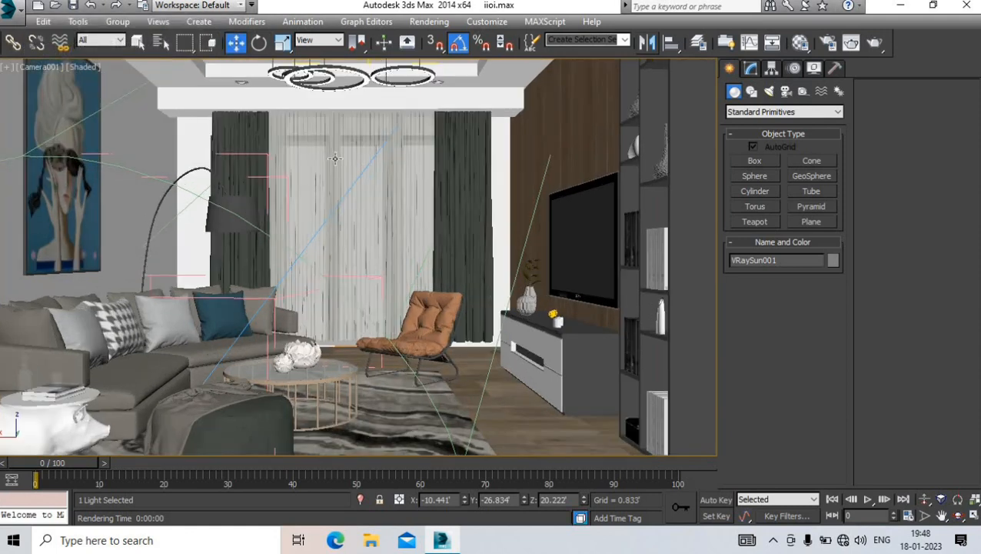
# Draw a plane VRayLight over the window opening from outside, about 3.07' half-length by 2.51' half-width
pyautogui.scroll(-5, 357, 219)
pyautogui.keyDown('alt'); pyautogui.moveTo(357, 220); pyautogui.dragTo(584, 161, button='middle'); pyautogui.keyUp('alt')
pyautogui.click(769, 92)
pyautogui.click(755, 160)
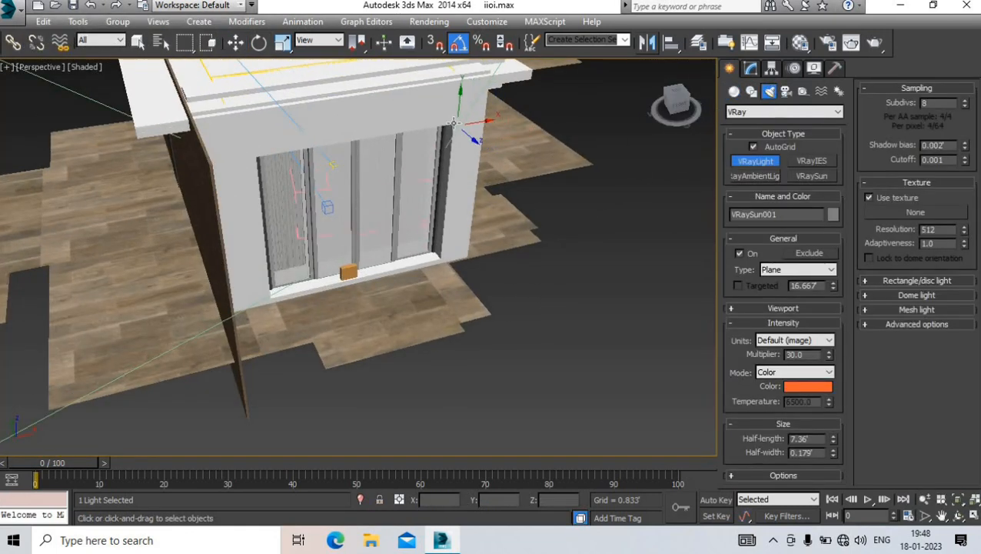
pyautogui.moveTo(454, 123); pyautogui.dragTo(269, 294)
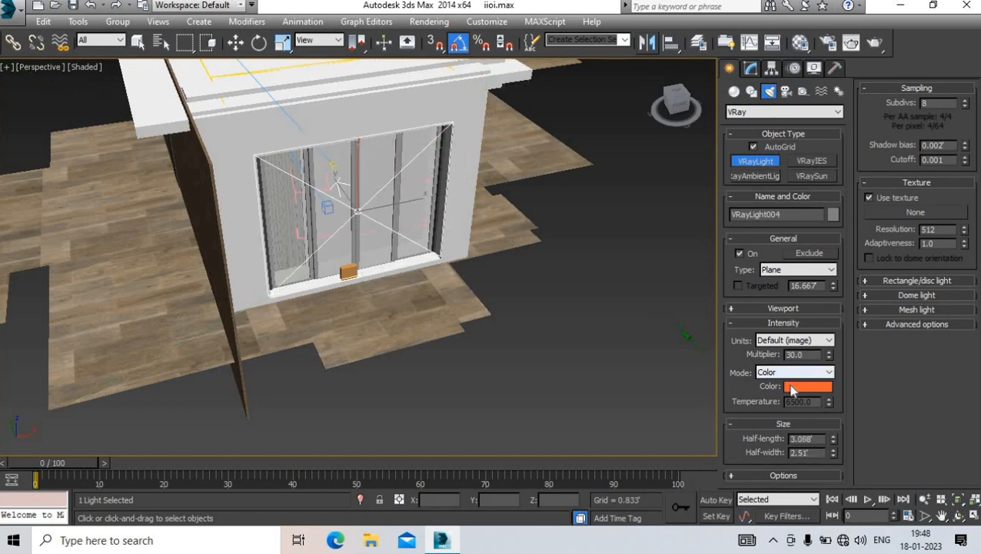
# Change the new window light's color to white and leave light creation
pyautogui.click(792, 388)
pyautogui.click(408, 195)
pyautogui.click(534, 211)
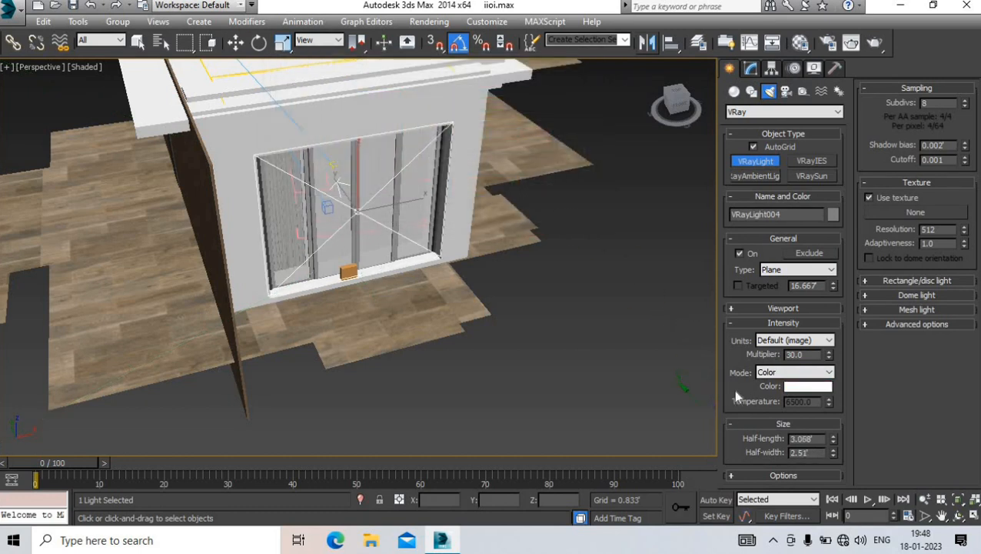
pyautogui.click(734, 92)
# Render the Camera001 view with the window light added and dismiss the V-Ray messages window
pyautogui.press('c')
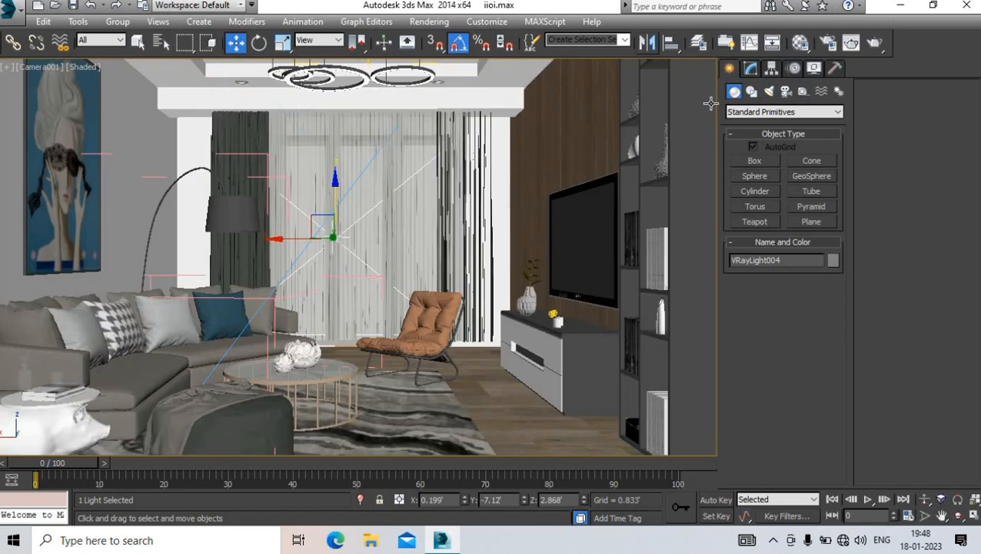
pyautogui.click(876, 43)
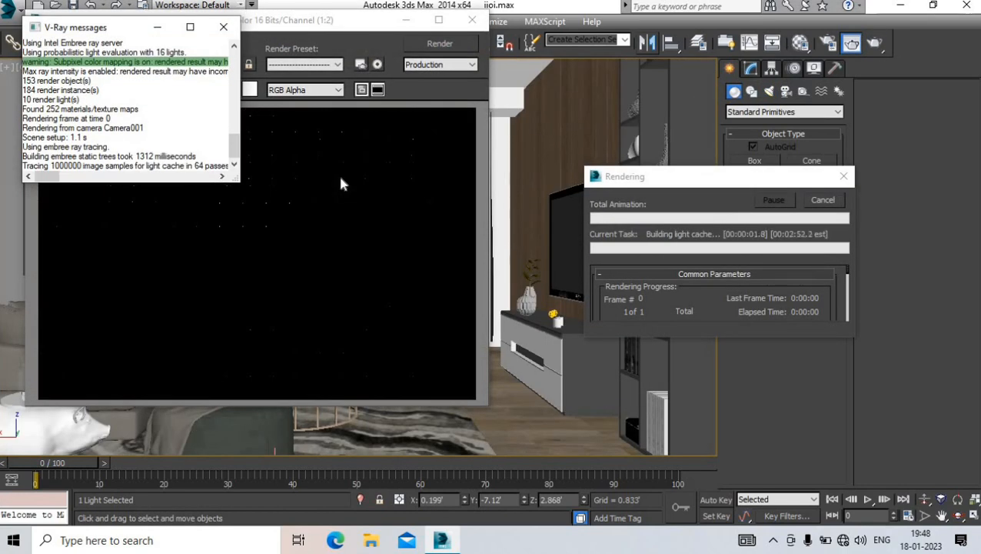
pyautogui.click(224, 27)
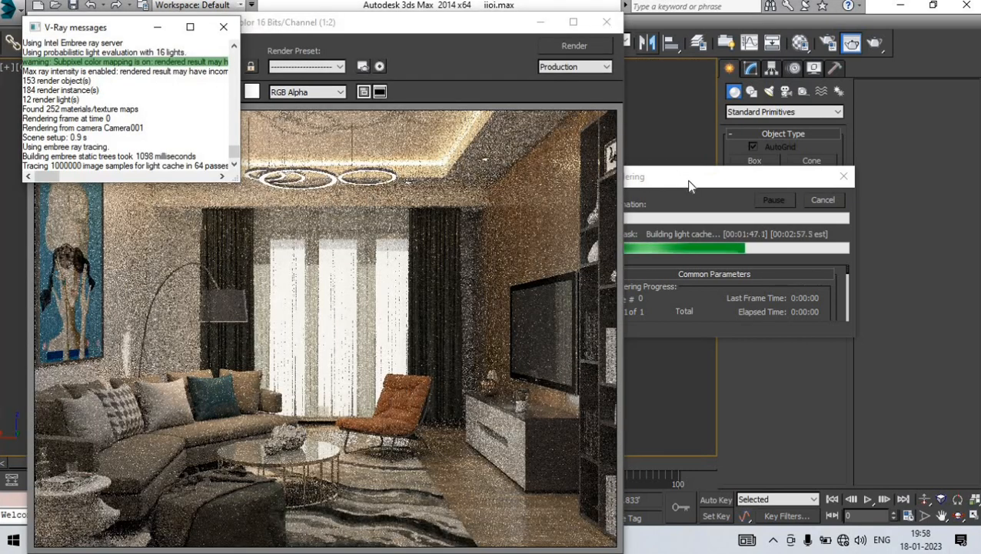
pyautogui.click(222, 29)
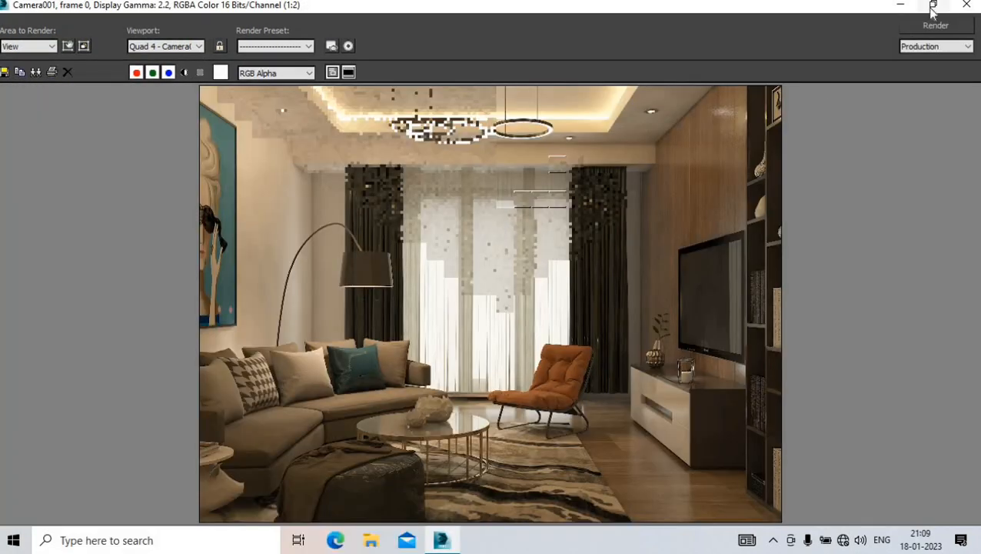
# Shrink the rendered frame window and check the progress of the running render
pyautogui.click(931, 8)
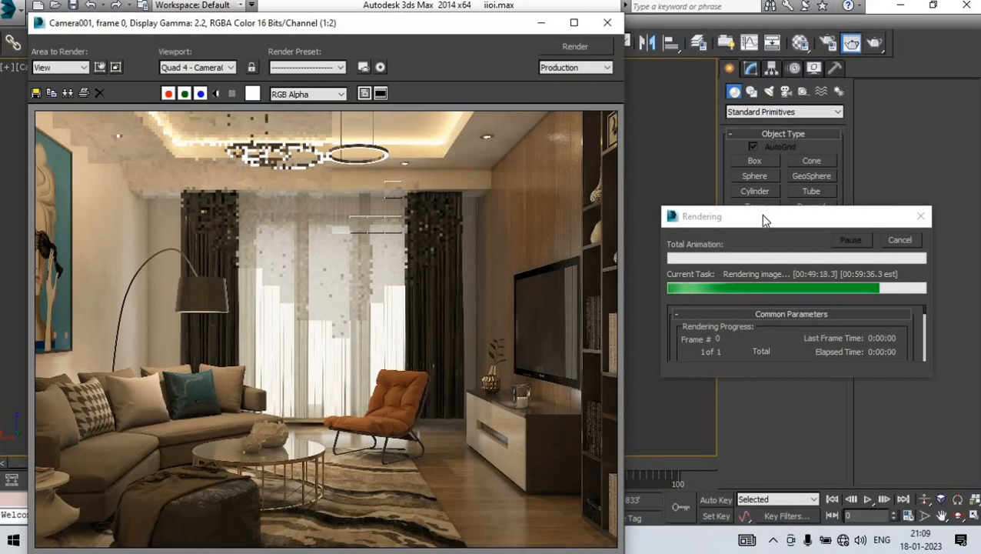
pyautogui.moveTo(762, 214); pyautogui.dragTo(782, 194)
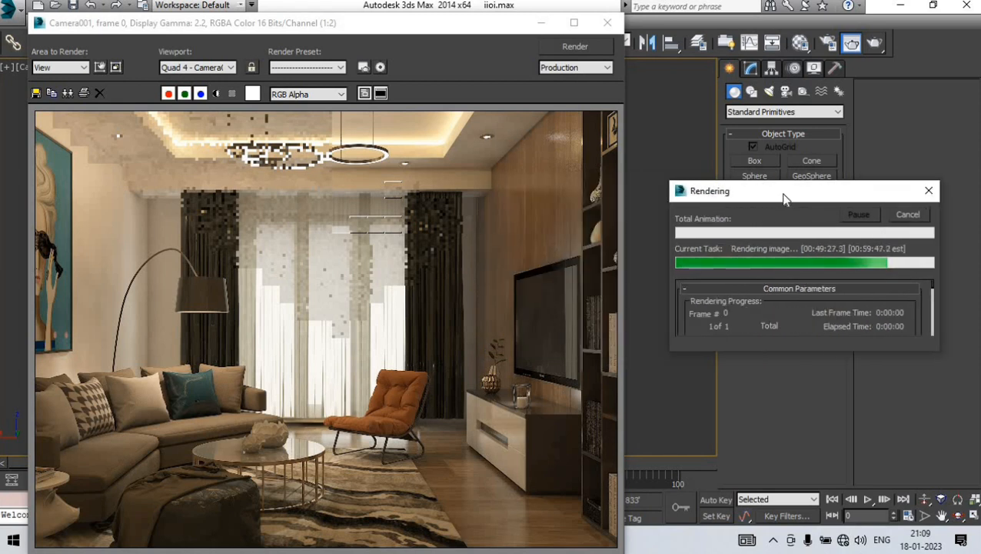
pyautogui.moveTo(786, 199); pyautogui.dragTo(740, 172)
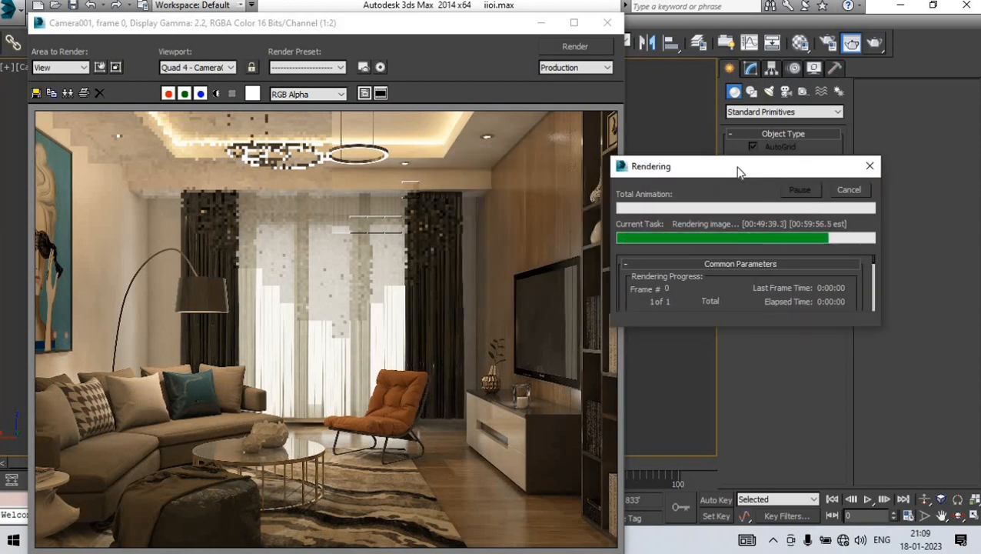
pyautogui.moveTo(738, 170); pyautogui.dragTo(532, 194)
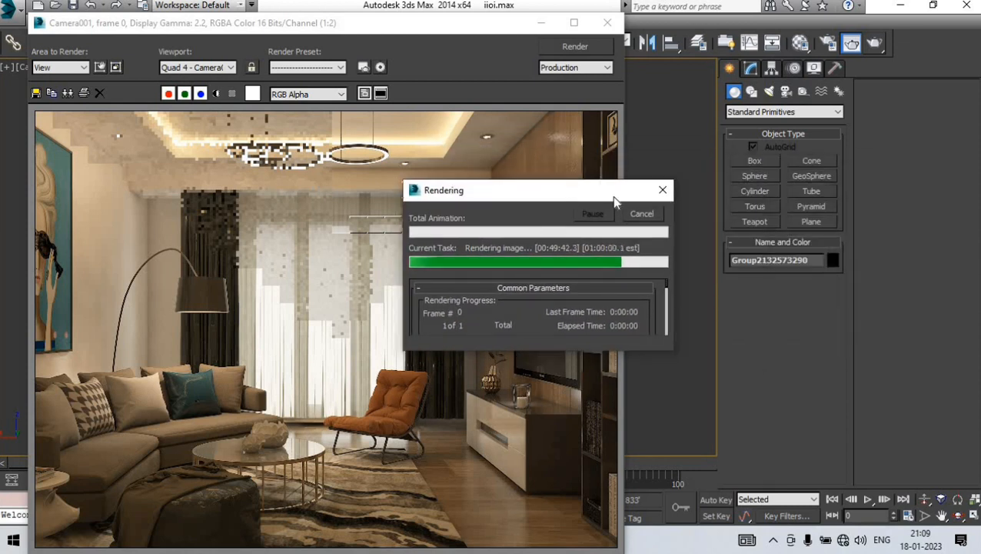
pyautogui.moveTo(615, 202); pyautogui.dragTo(770, 205)
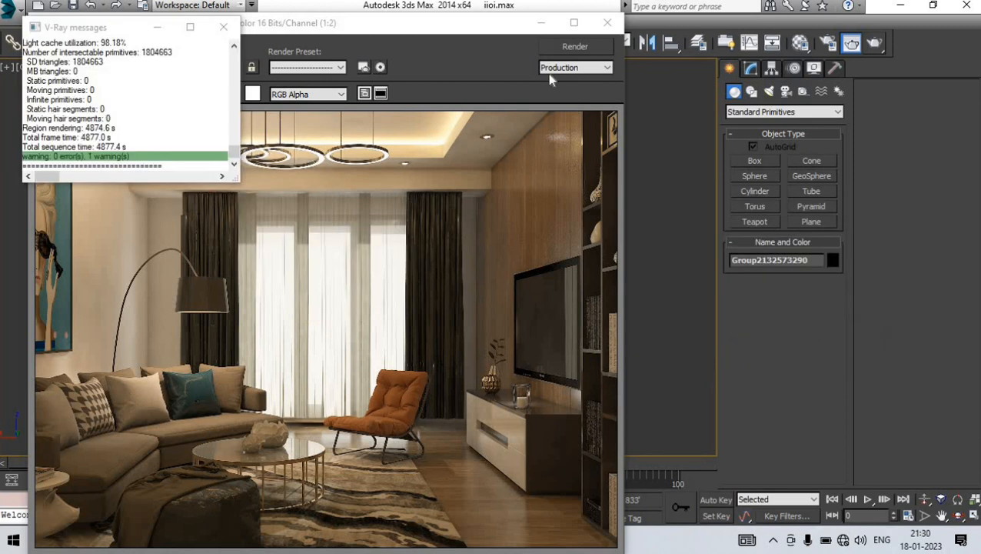
# View the finished render enlarged and save it to the Desktop as a JPEG file named rndrr
pyautogui.click(573, 24)
pyautogui.scroll(1, 485, 330)
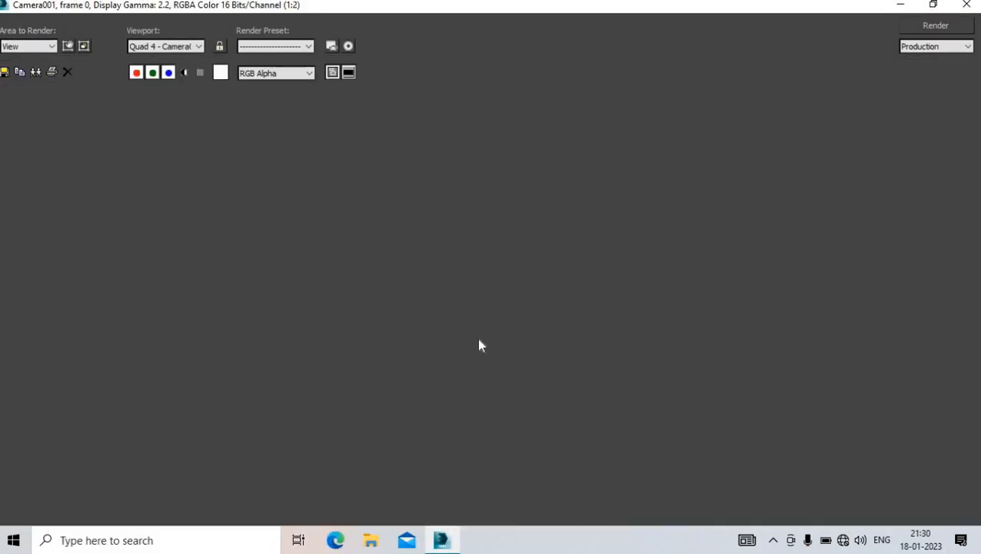
pyautogui.scroll(-1, 489, 308)
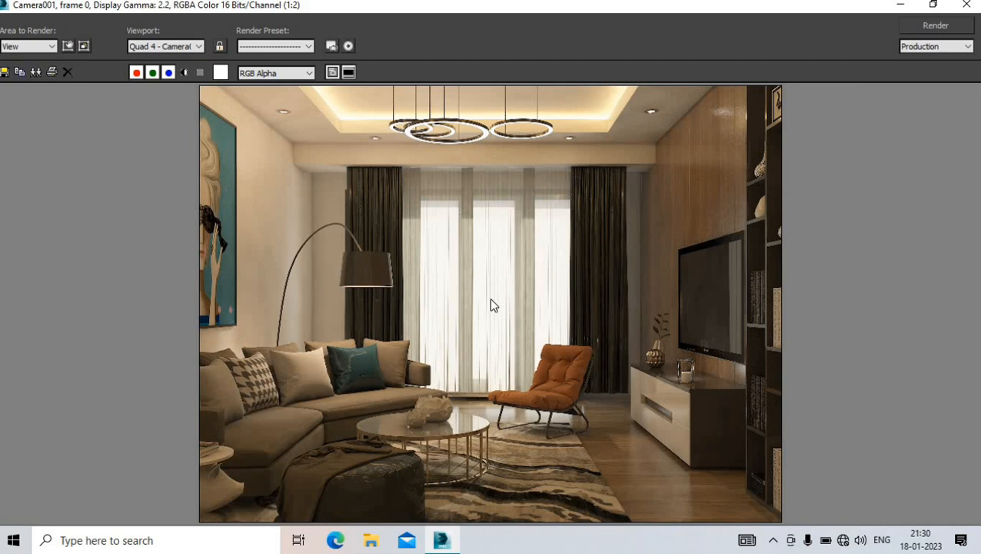
pyautogui.click(3, 72)
pyautogui.click(210, 310)
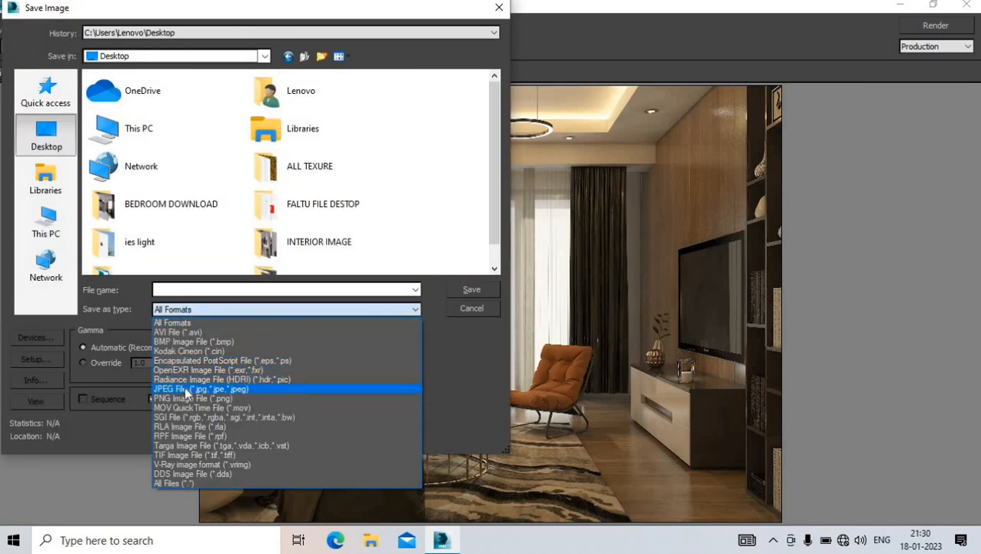
pyautogui.click(186, 390)
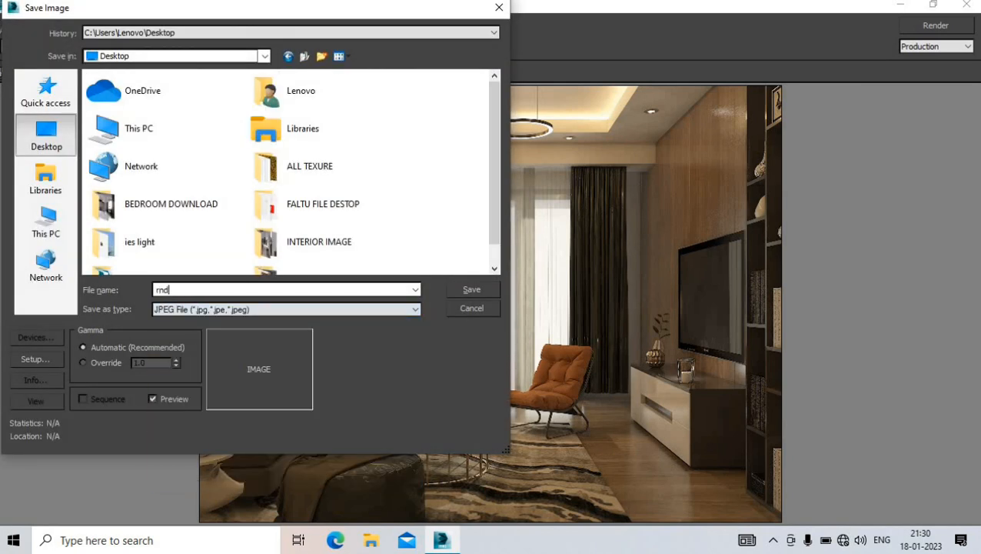
pyautogui.click(470, 290)
pyautogui.click(220, 309)
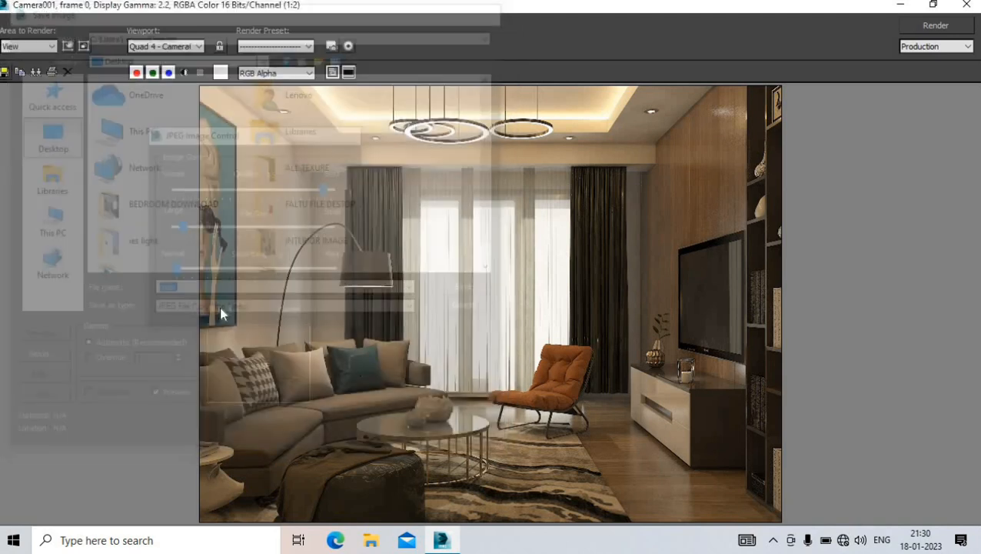
# Close the render windows and switch from 3ds Max to Adobe Photoshop CS5 (64 Bit)
pyautogui.click(969, 8)
pyautogui.click(224, 28)
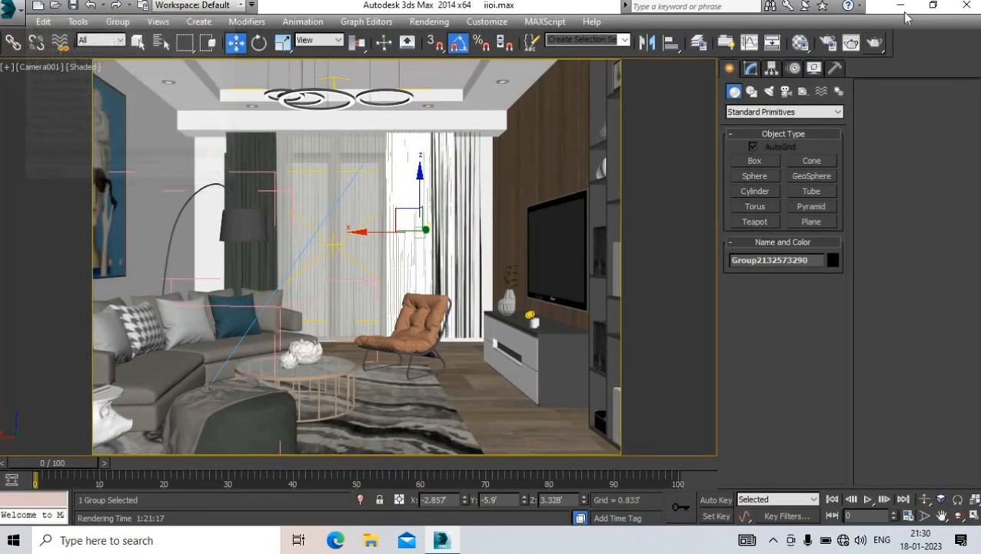
pyautogui.click(900, 6)
pyautogui.rightClick(562, 80)
pyautogui.click(590, 117)
pyautogui.doubleClick(135, 245)
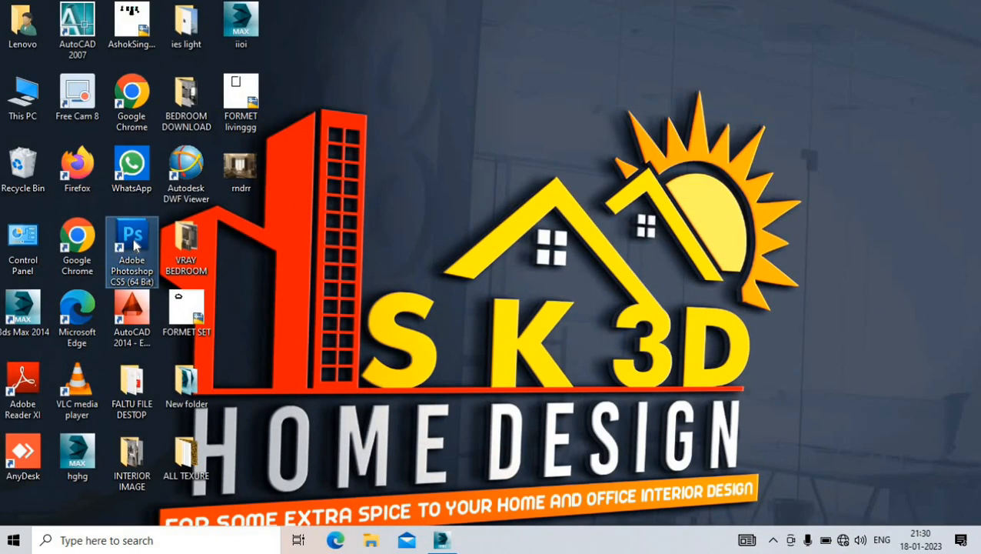
# Brighten the midtones of the render slightly with a Curves adjustment on the RGB channel
pyautogui.click(96, 10)
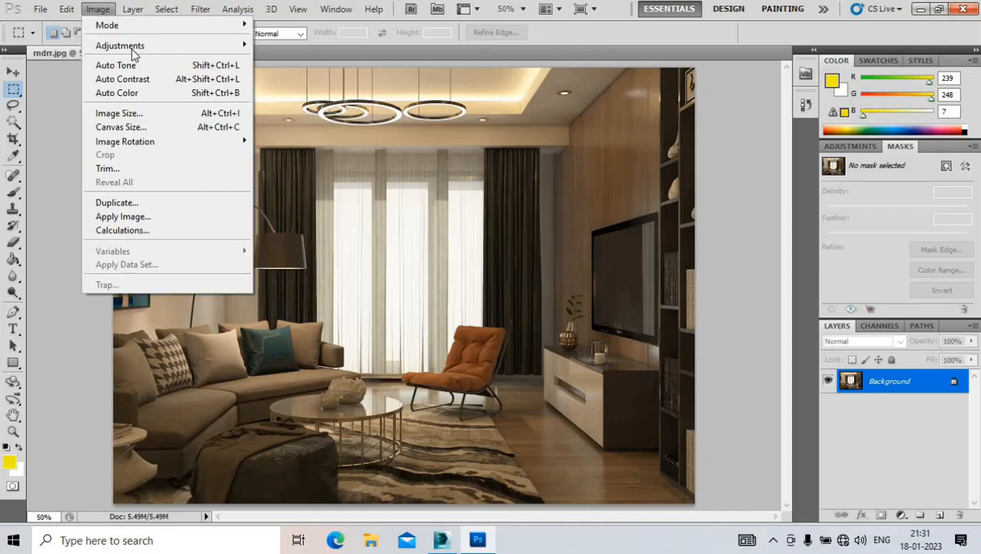
pyautogui.moveTo(130, 45)
pyautogui.click(296, 68)
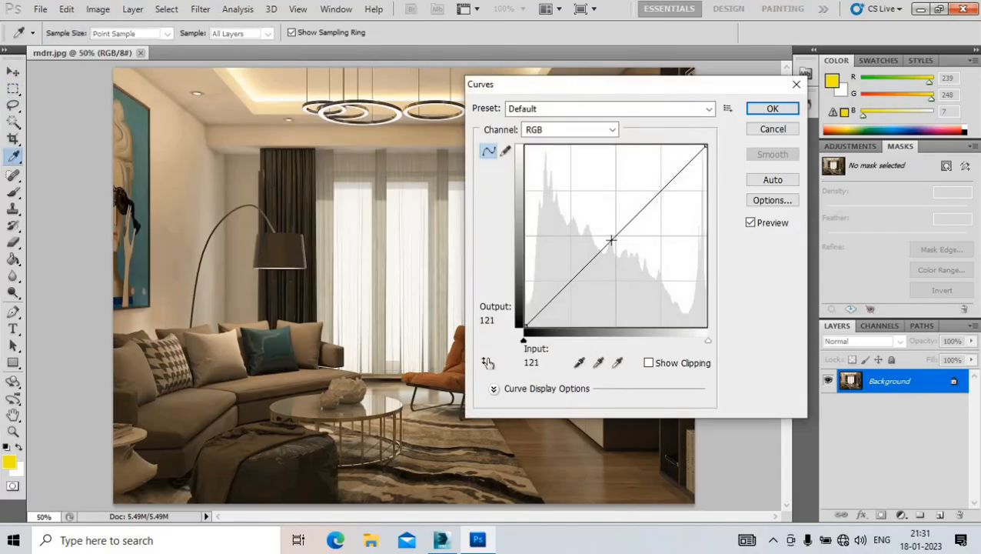
pyautogui.moveTo(612, 239); pyautogui.dragTo(606, 235)
pyautogui.click(773, 109)
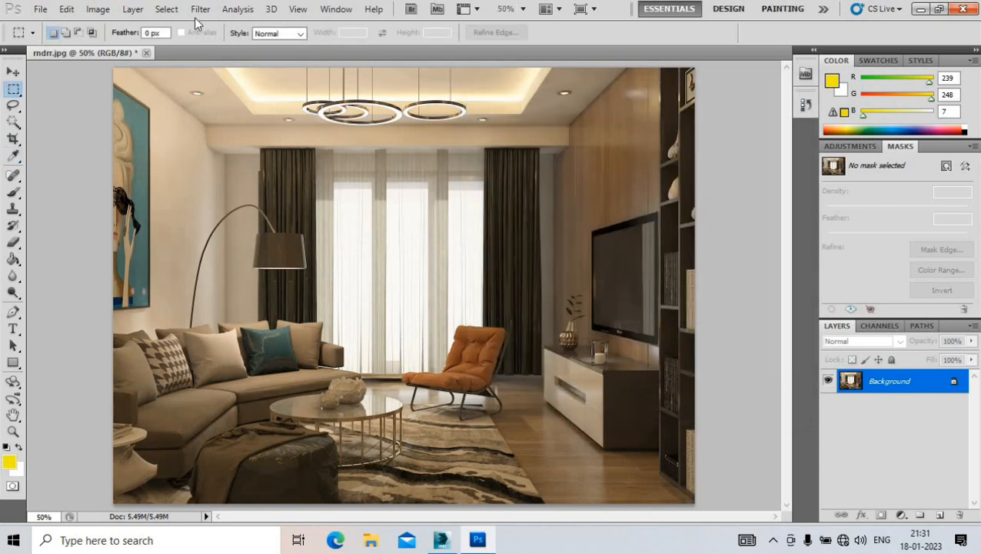
# Raise the image's contrast to 7 with a Brightness/Contrast adjustment
pyautogui.click(97, 9)
pyautogui.moveTo(121, 44)
pyautogui.click(300, 42)
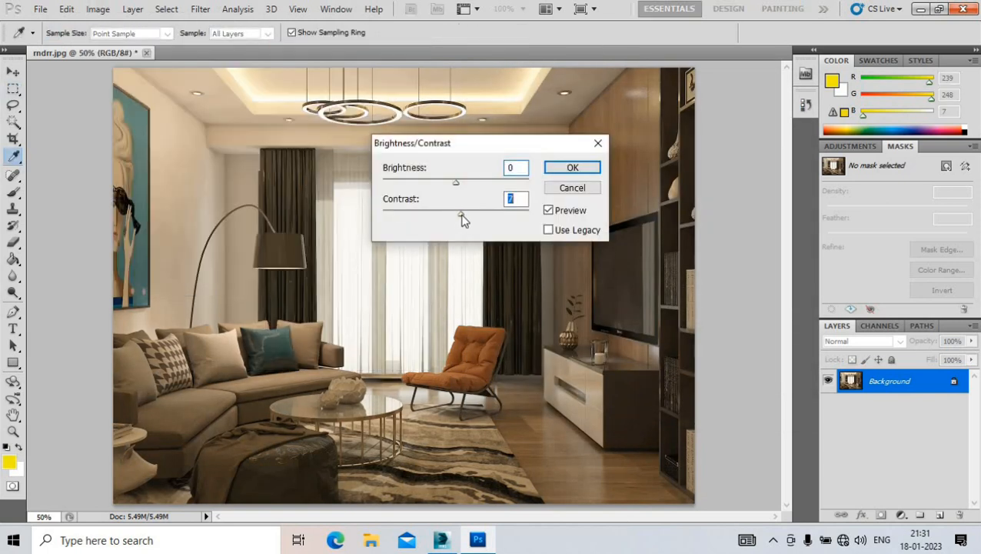
pyautogui.click(568, 171)
# Apply Auto Tone and Auto Contrast to the image
pyautogui.click(98, 10)
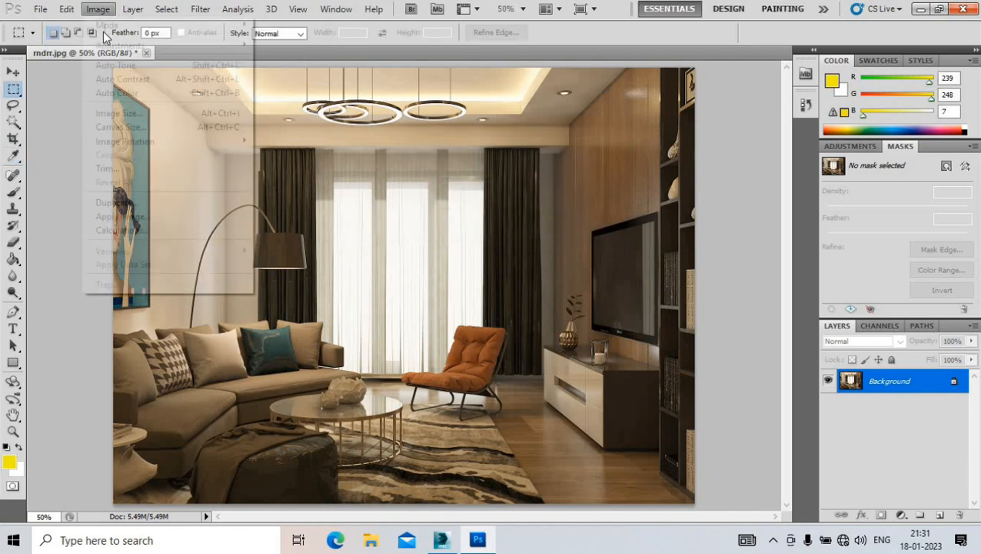
pyautogui.click(114, 66)
pyautogui.click(98, 9)
pyautogui.click(115, 79)
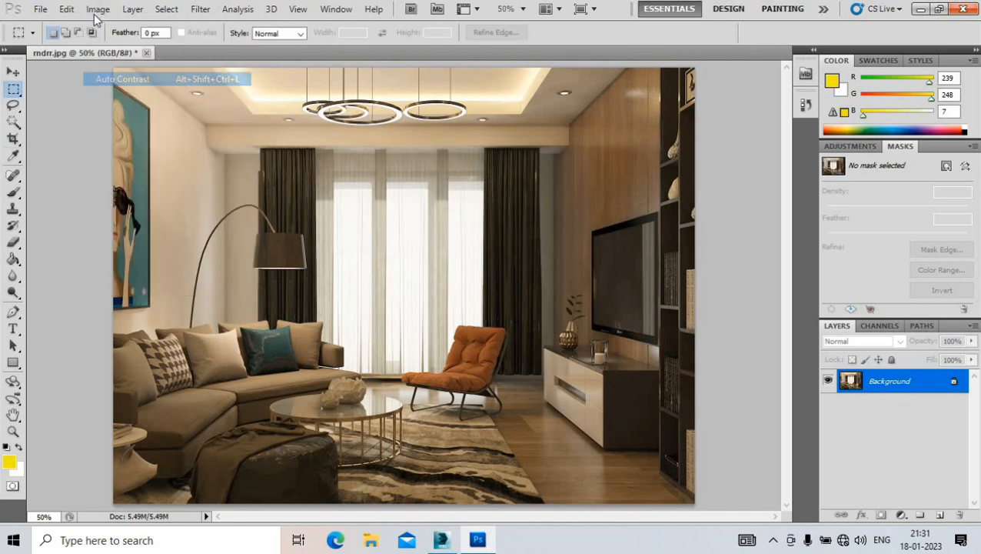
# Lower the image's brightness to -9 with a Brightness/Contrast adjustment
pyautogui.click(98, 9)
pyautogui.moveTo(121, 44)
pyautogui.click(288, 43)
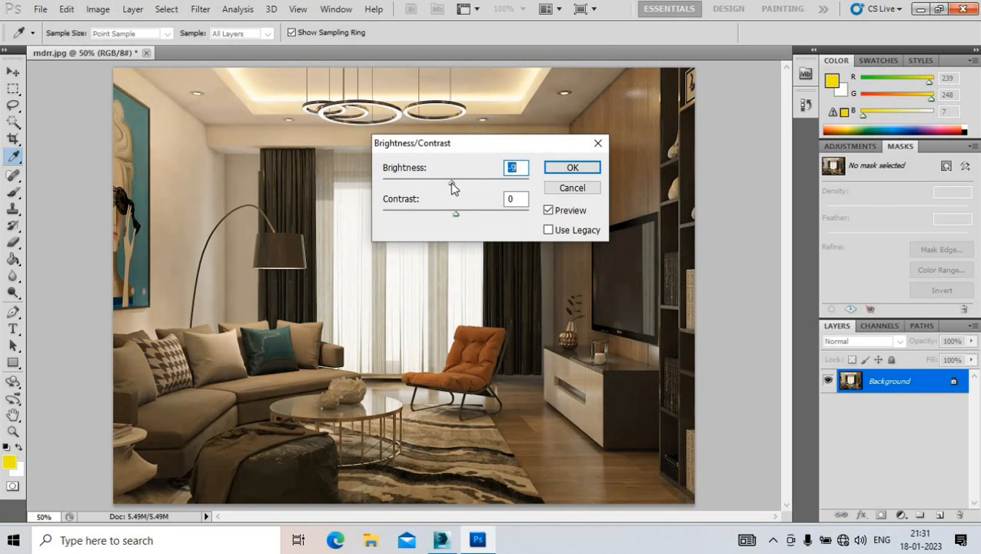
pyautogui.click(569, 167)
# Open the Downloads folder in File Explorer and find the SK 3D Home Design logo image
pyautogui.click(12, 87)
pyautogui.click(13, 72)
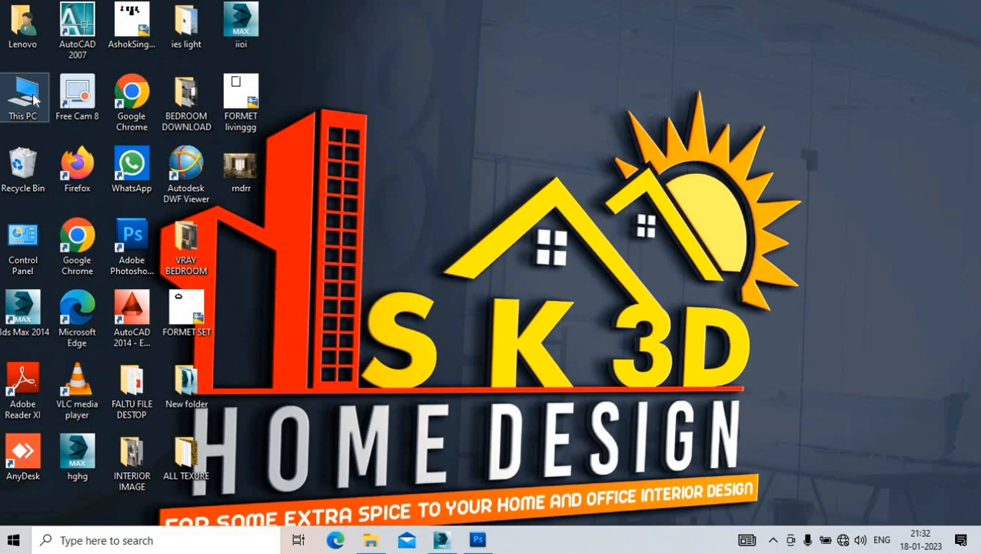
pyautogui.doubleClick(33, 98)
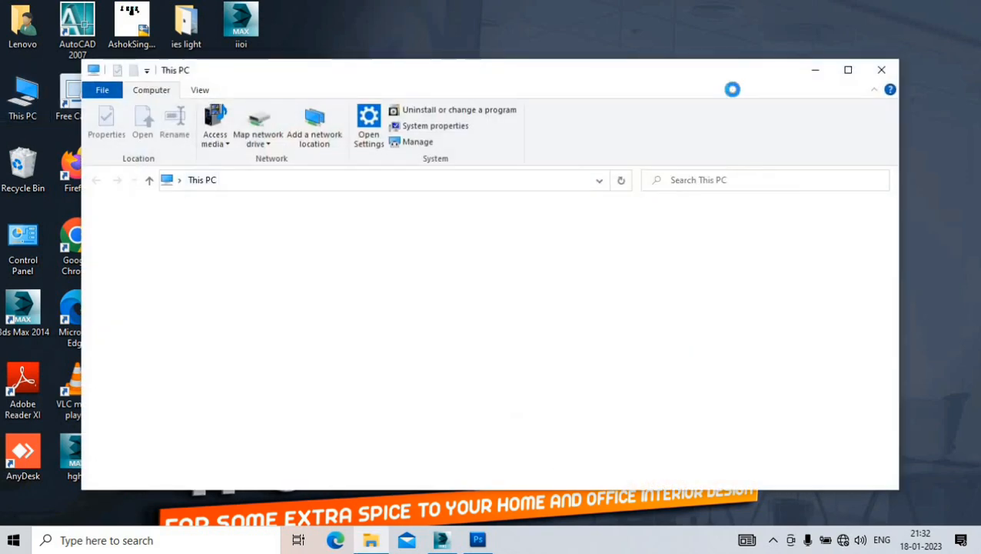
pyautogui.click(846, 70)
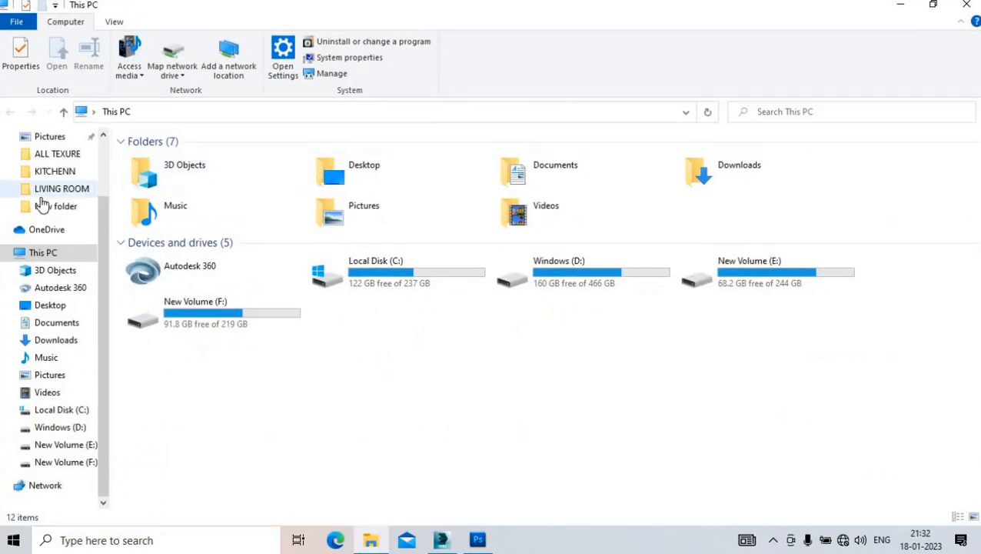
pyautogui.click(56, 339)
pyautogui.scroll(-5, 477, 285)
pyautogui.scroll(-15, 511, 302)
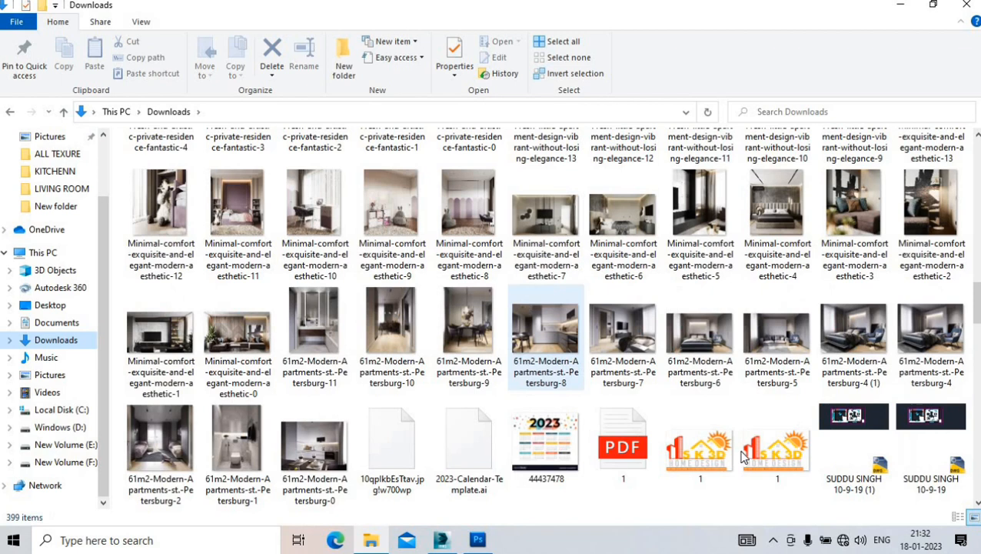
# Place the SK 3D Home Design logo file "1" from Downloads onto the render in Photoshop and commit the placement
pyautogui.click(706, 453)
pyautogui.doubleClick(707, 452)
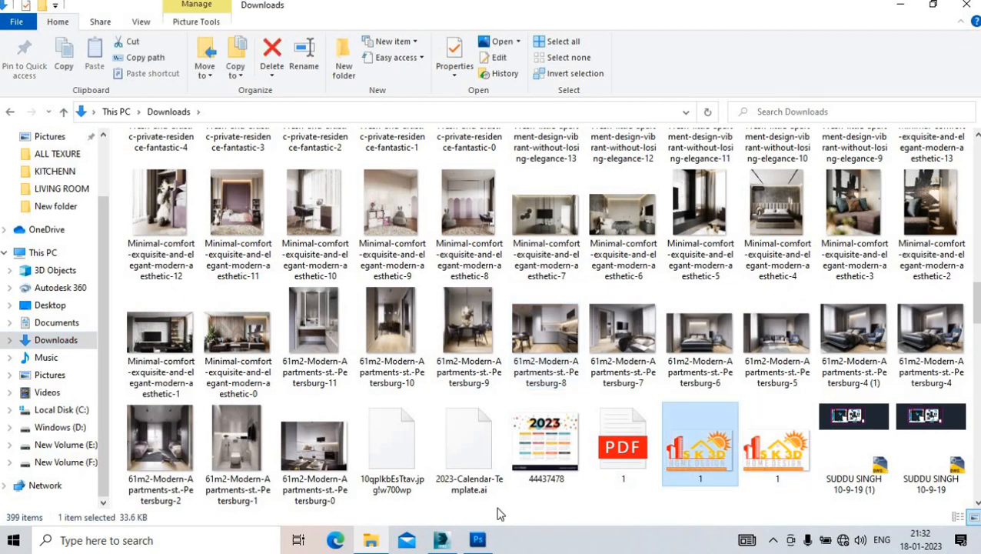
pyautogui.moveTo(723, 461); pyautogui.dragTo(458, 373)
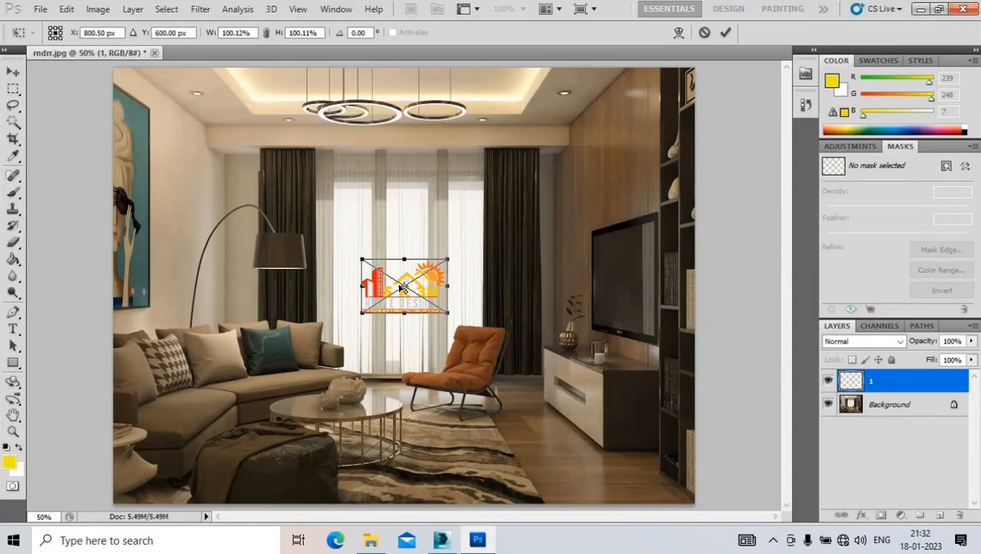
pyautogui.click(13, 71)
pyautogui.click(412, 210)
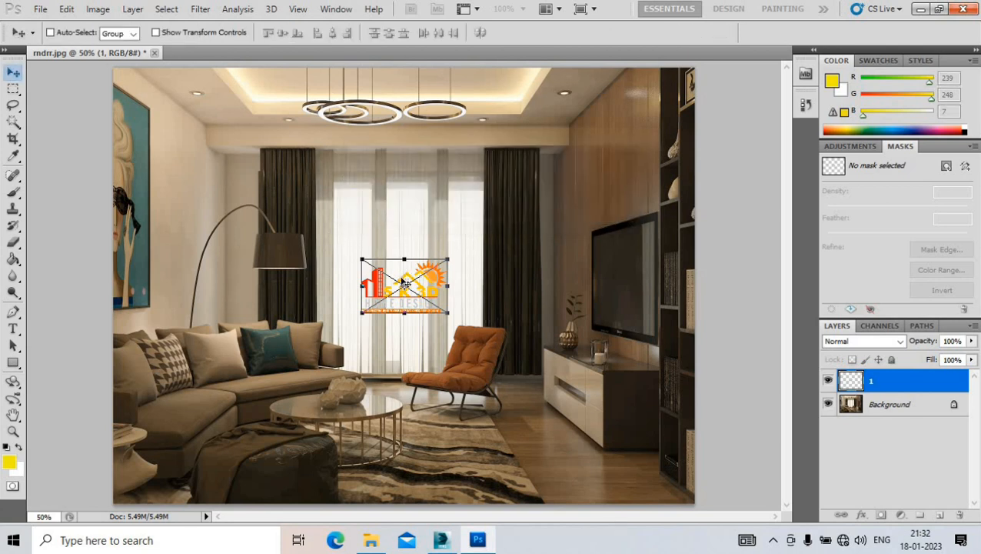
# Move the logo onto the floor in front of the TV cabinet and save a JPEG copy named finaall to the Desktop
pyautogui.moveTo(424, 293); pyautogui.dragTo(558, 434)
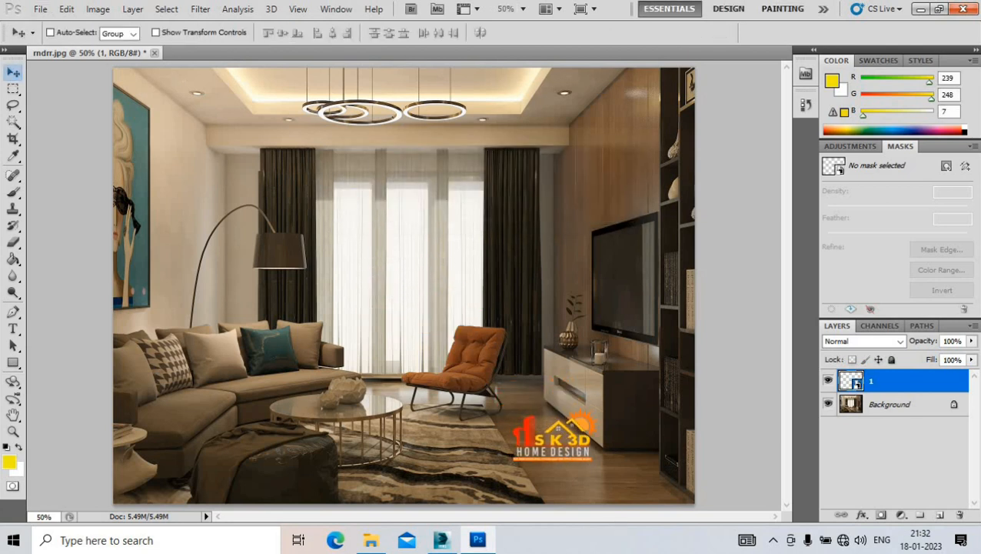
pyautogui.click(38, 9)
pyautogui.click(62, 246)
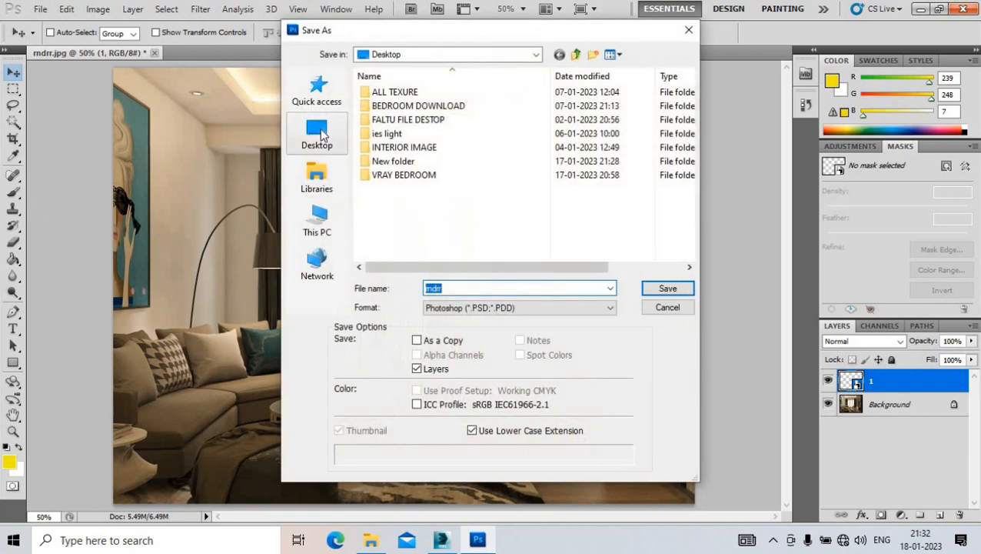
pyautogui.click(319, 134)
pyautogui.click(449, 307)
pyautogui.click(460, 403)
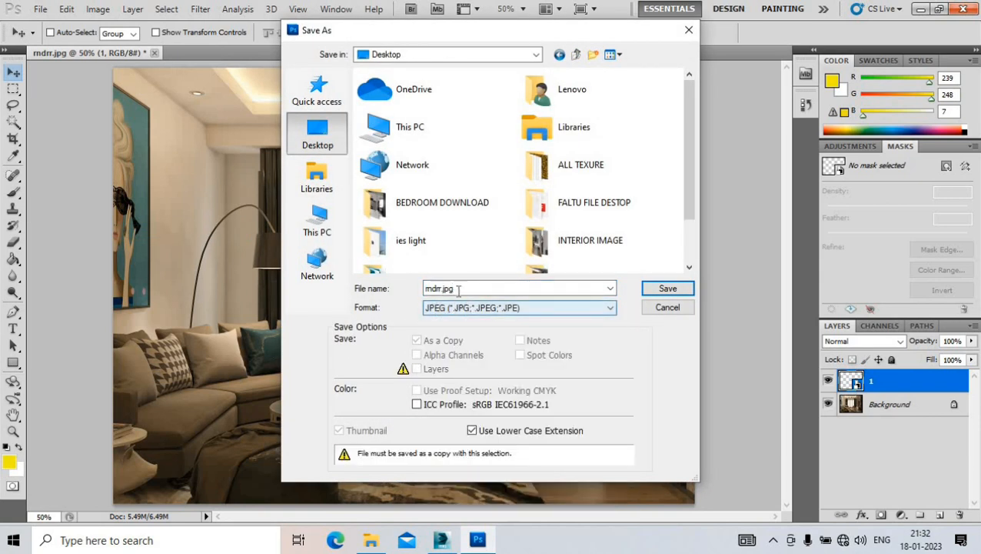
pyautogui.click(459, 290)
pyautogui.write('fu')
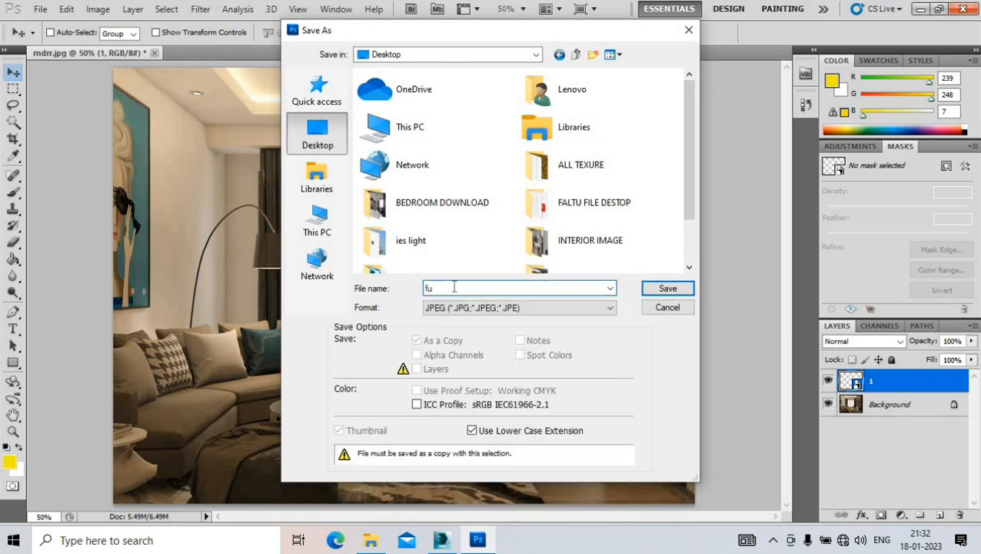
pyautogui.press('BackSpace')
pyautogui.write('inaall')
pyautogui.click(664, 292)
pyautogui.click(575, 135)
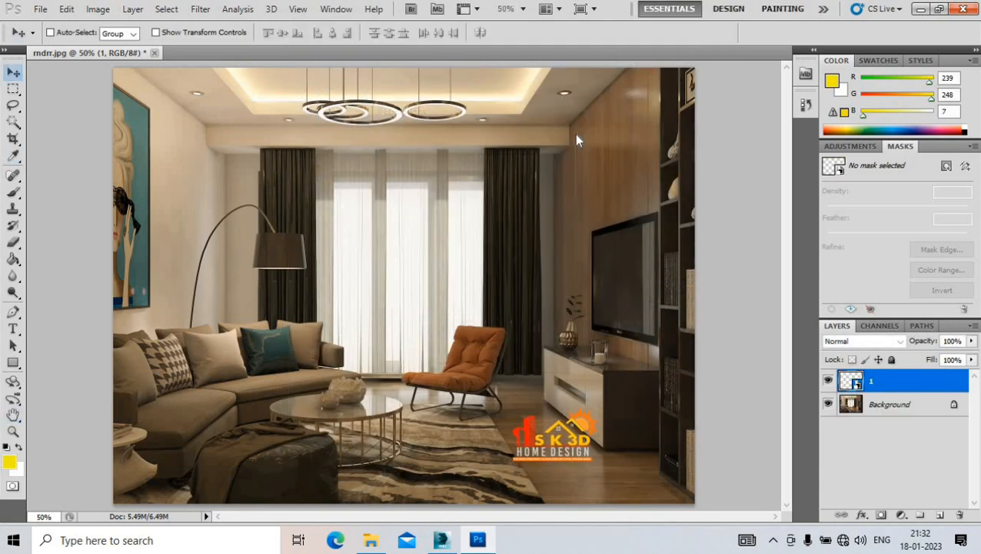
# Minimize Photoshop, close the Downloads folder window, and open the saved finaall.jpg from the Desktop
pyautogui.click(922, 10)
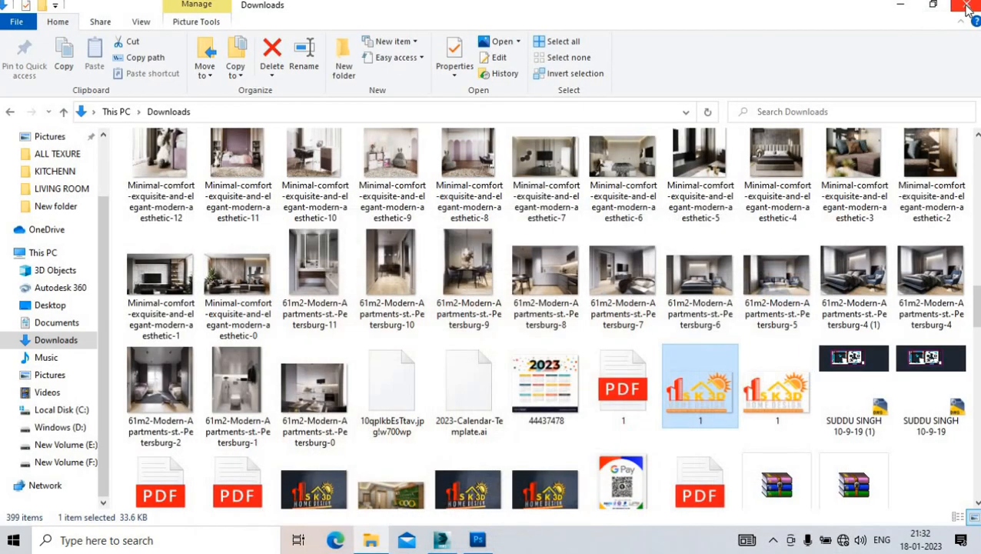
pyautogui.click(964, 8)
pyautogui.rightClick(344, 102)
pyautogui.click(369, 144)
pyautogui.doubleClick(246, 237)
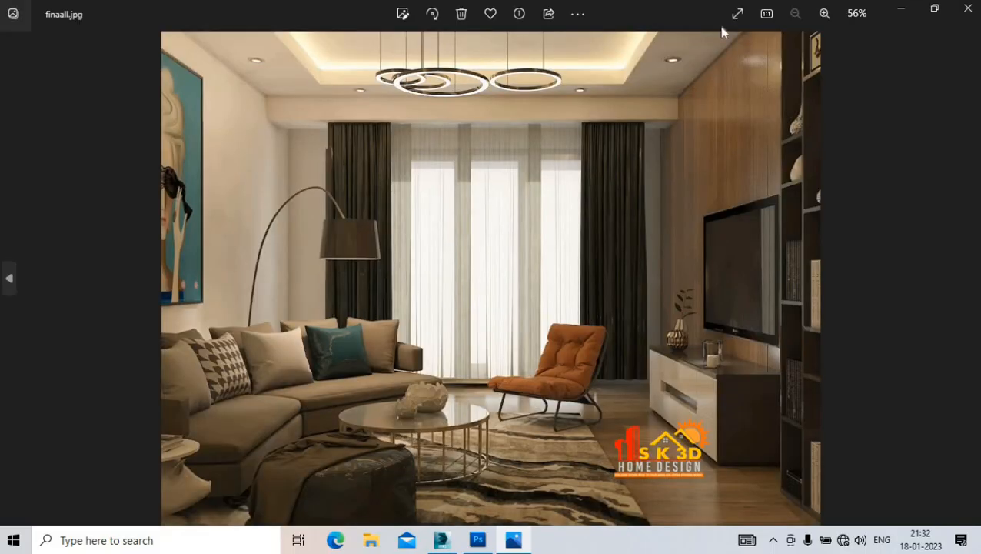
# View finaall.jpg full screen and examine the finished living room render with its logo at different zoom levels
pyautogui.click(736, 14)
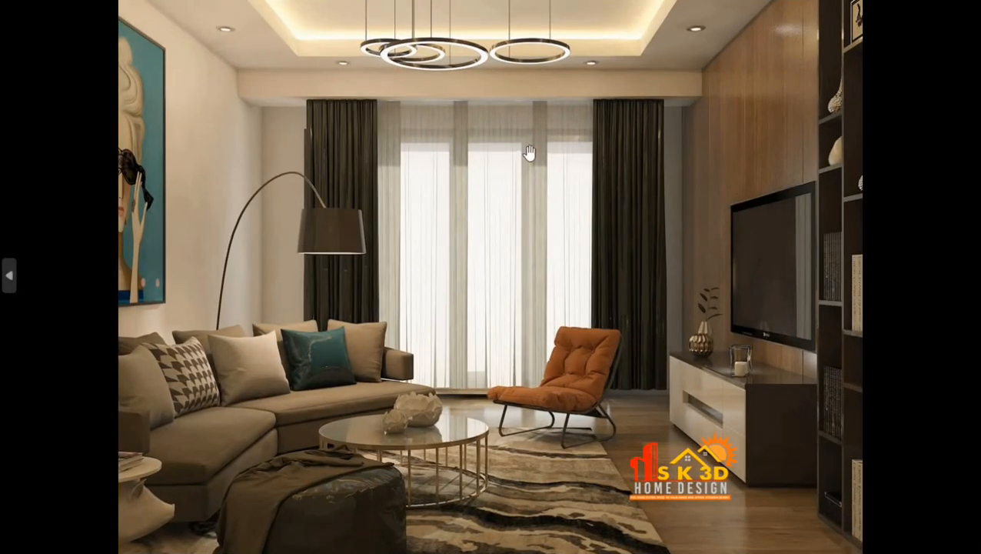
pyautogui.scroll(3, 510, 148)
pyautogui.scroll(-3, 497, 352)
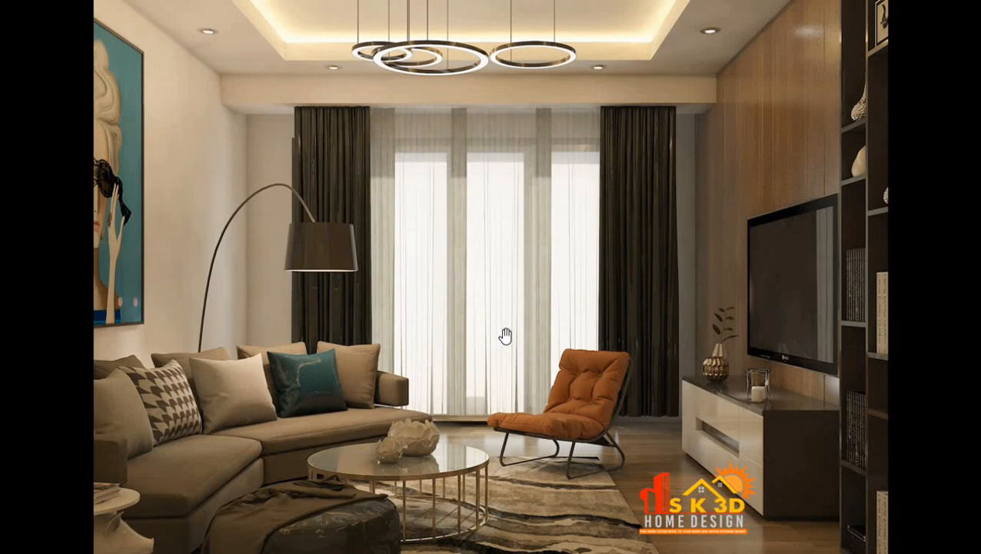
pyautogui.scroll(2, 506, 337)
pyautogui.scroll(-2, 504, 339)
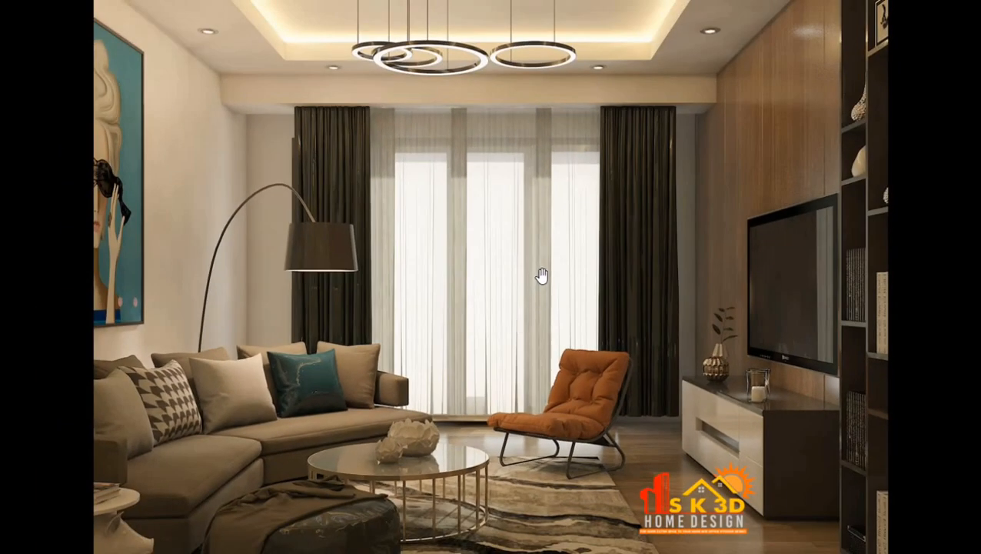